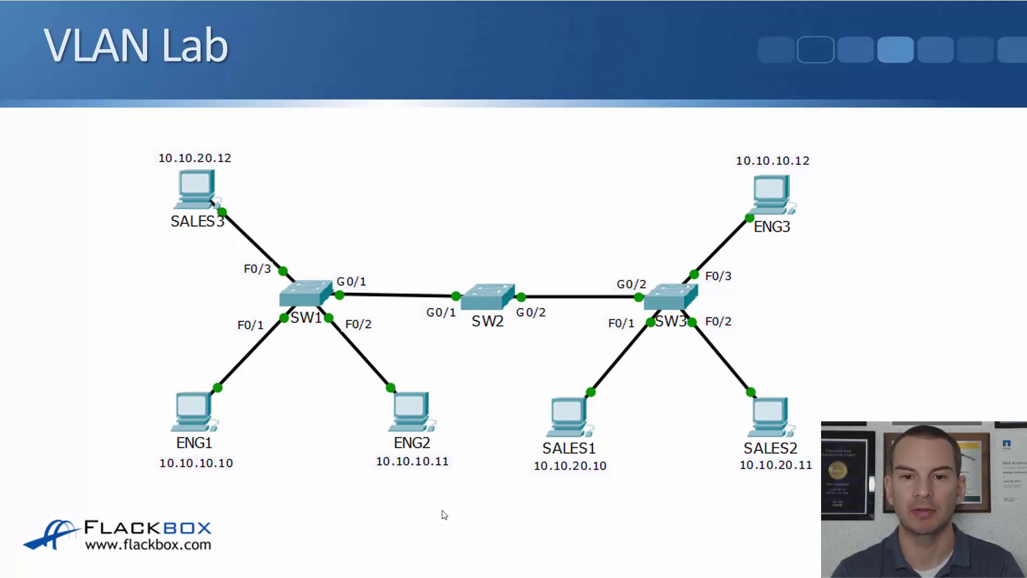
# Switch to the SW1 console in Packet Tracer and run "sh vlan brief" to examine the Eng, Sales and Gig0/1 port assignments.
pyautogui.hotkey('alt', 'Tab')
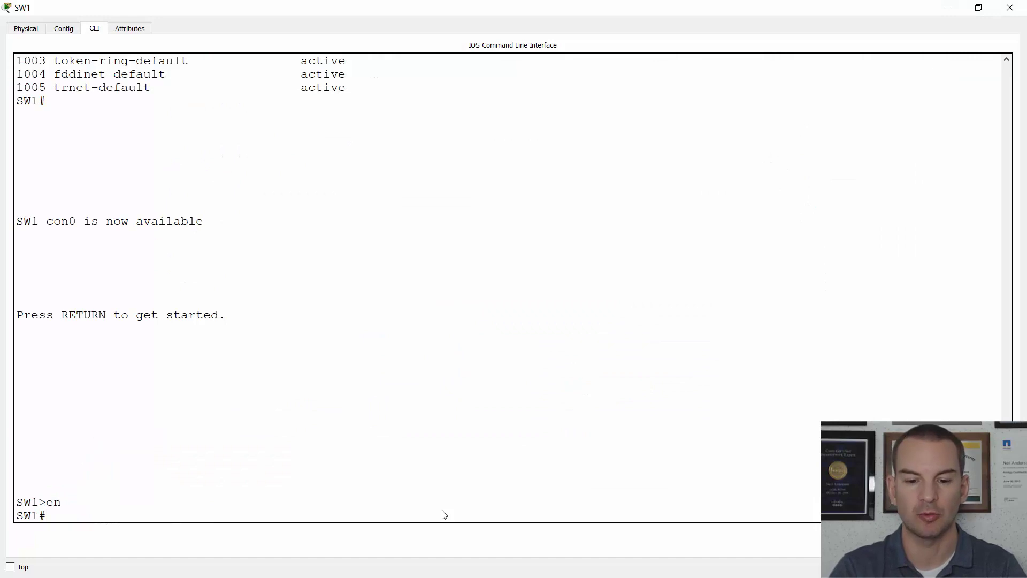
pyautogui.write('sh vlan')
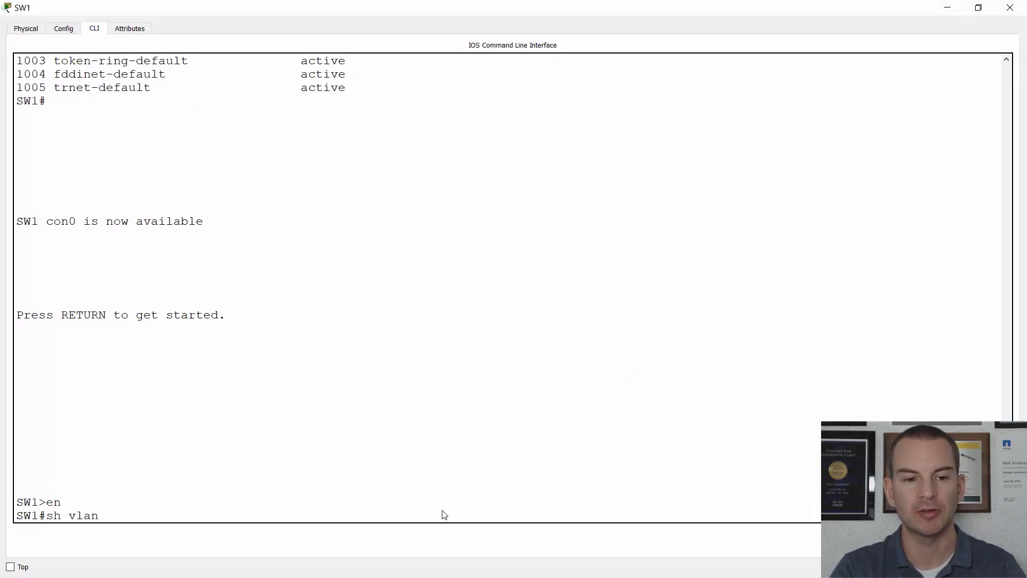
pyautogui.write(' brief')
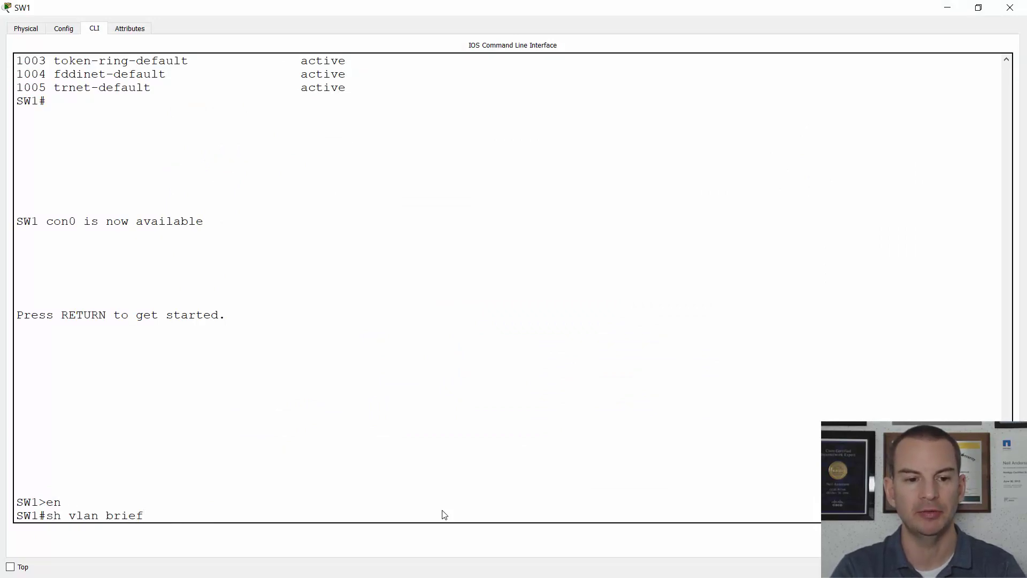
pyautogui.press('Return')
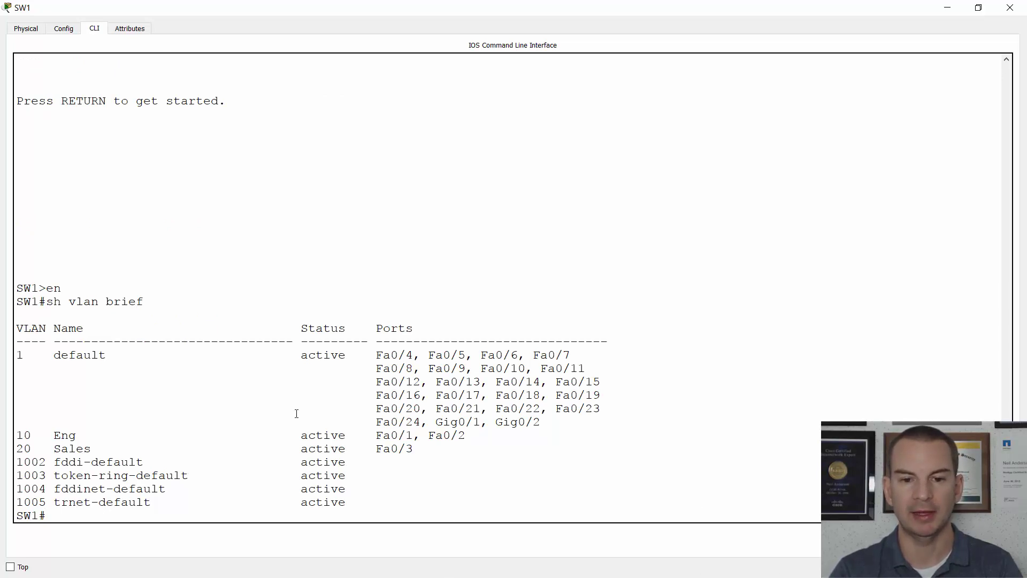
pyautogui.moveTo(464, 435); pyautogui.dragTo(16, 436)
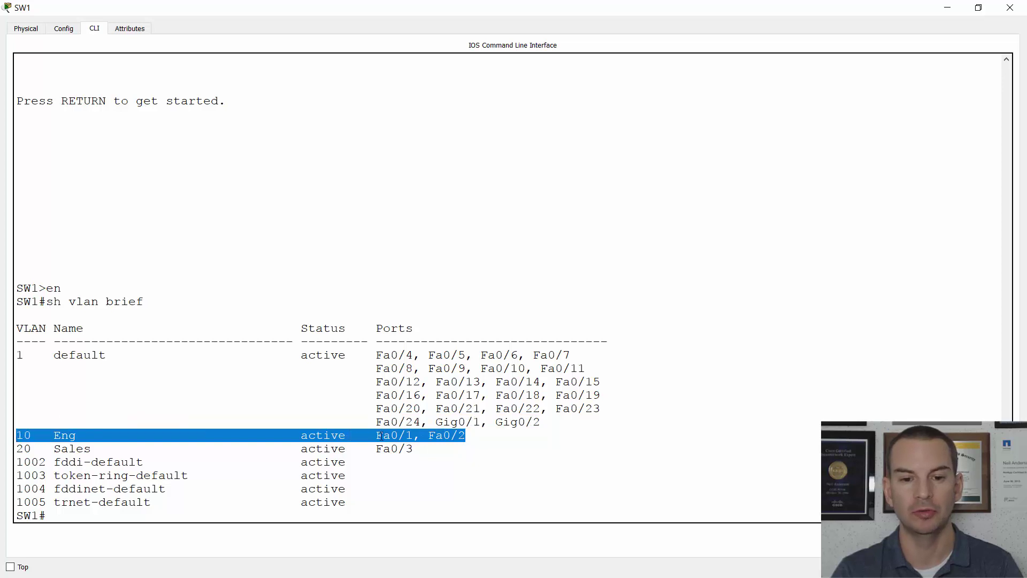
pyautogui.moveTo(414, 449); pyautogui.dragTo(13, 448)
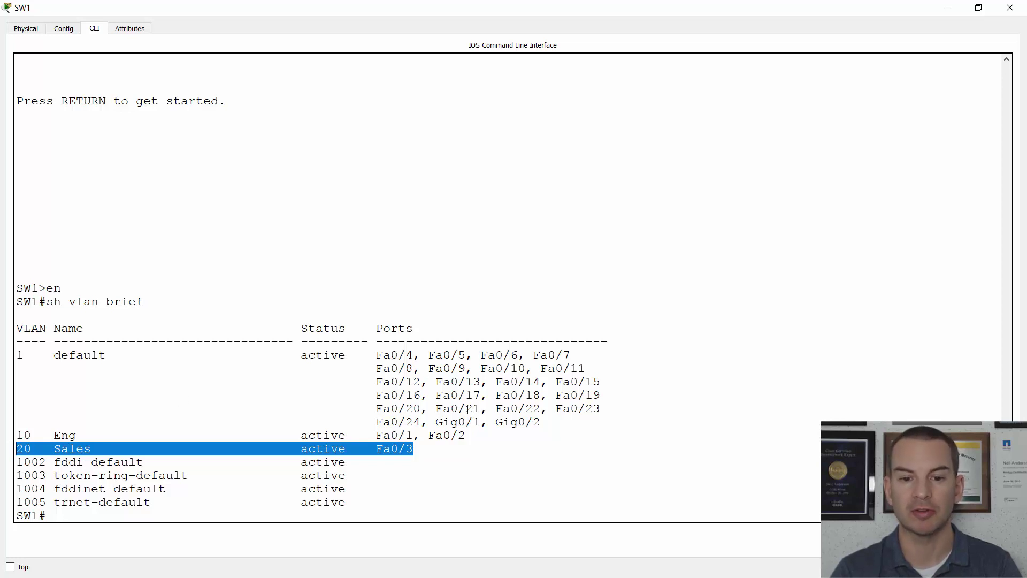
pyautogui.moveTo(483, 423); pyautogui.dragTo(437, 423)
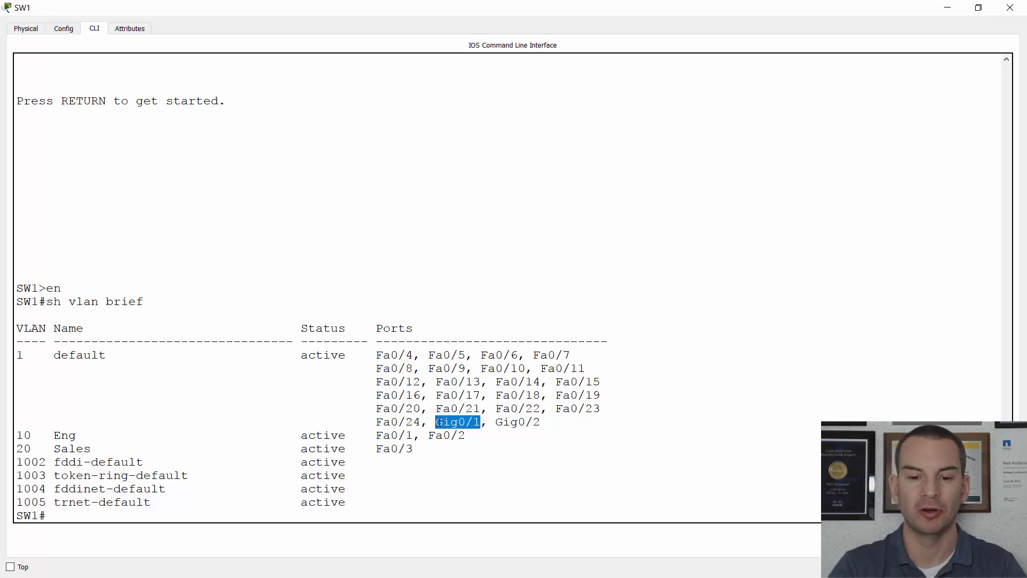
# Show the switchport details of interface g0/1 on SW1 and examine its access mode VLAN through the end of the output.
pyautogui.write('sh int g0/1 switchport')
pyautogui.press('Return')
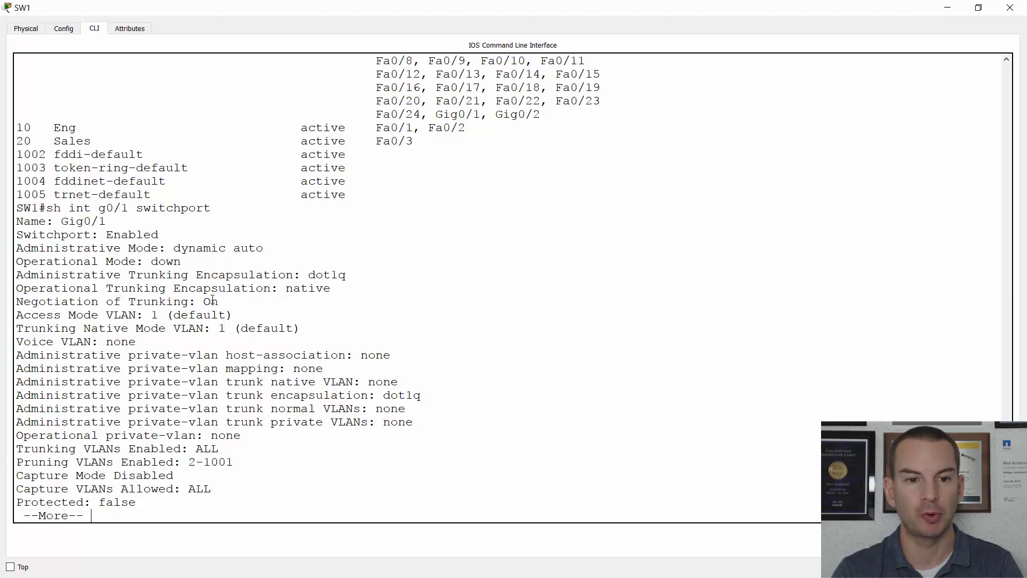
pyautogui.moveTo(237, 315); pyautogui.dragTo(16, 316)
pyautogui.press('space')
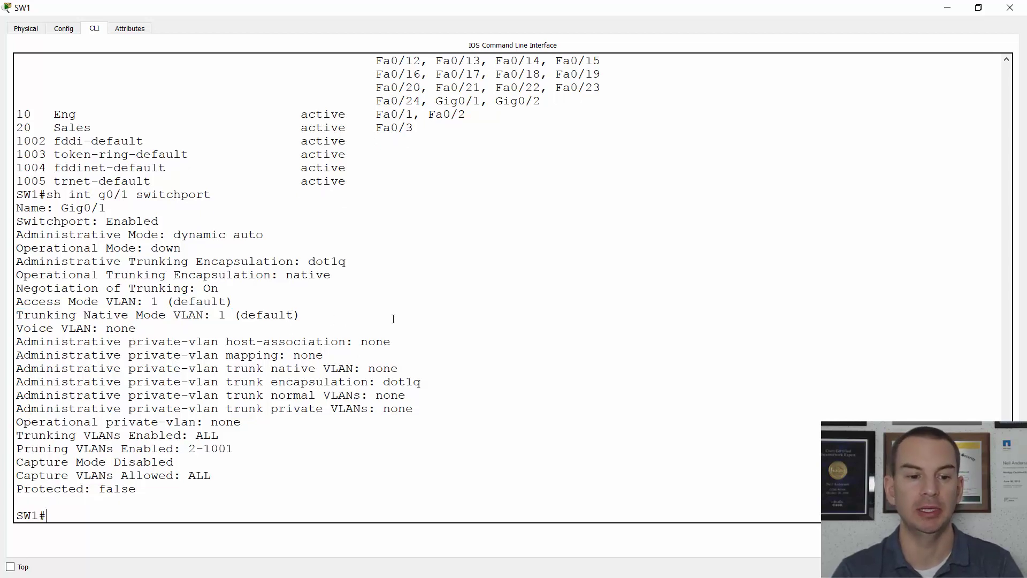
# Enter global configuration on SW1 and create VLAN 199 with the name Native.
pyautogui.write('config t')
pyautogui.press('Return')
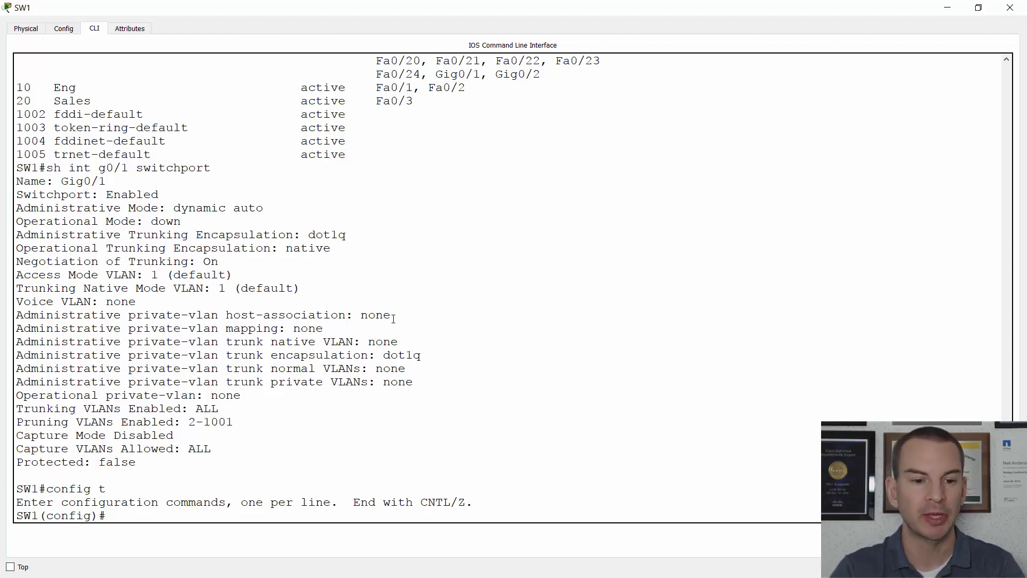
pyautogui.write('vlan 199')
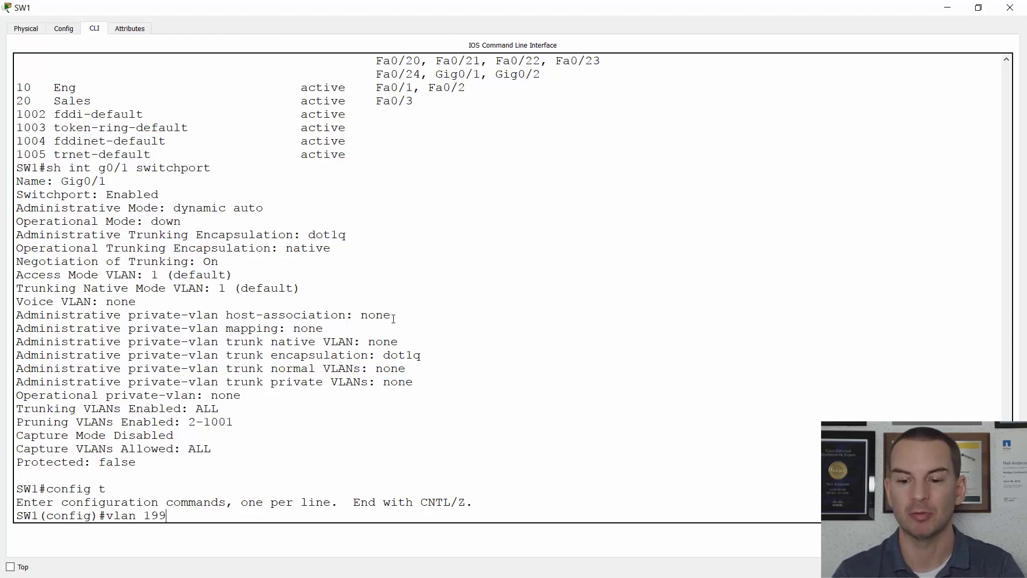
pyautogui.press('Return')
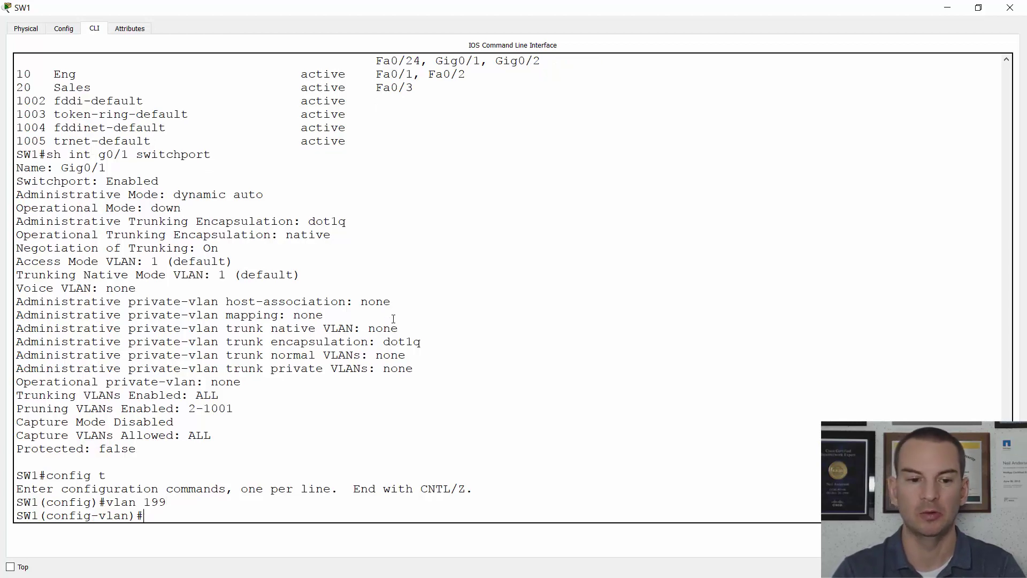
pyautogui.write('name')
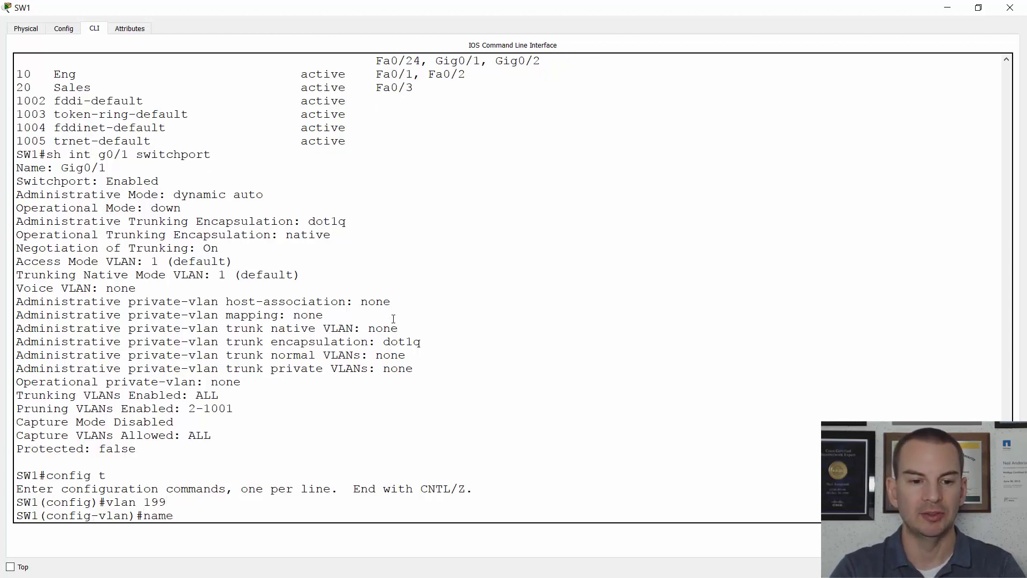
pyautogui.write(' Native')
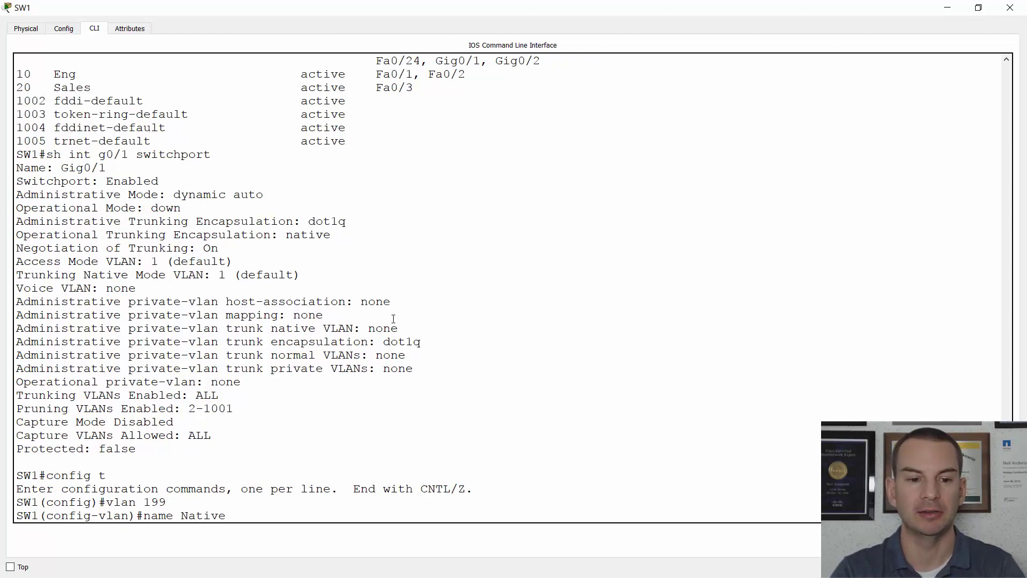
pyautogui.press('Return')
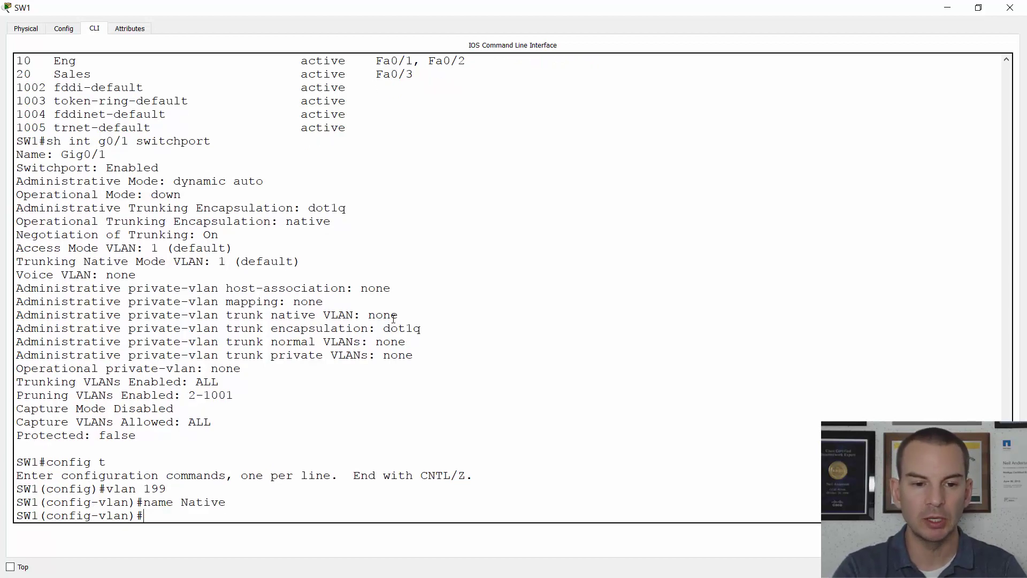
# Configure interface g0/1 on SW1 as a trunk with "switchport mode trunk".
pyautogui.write('int f')
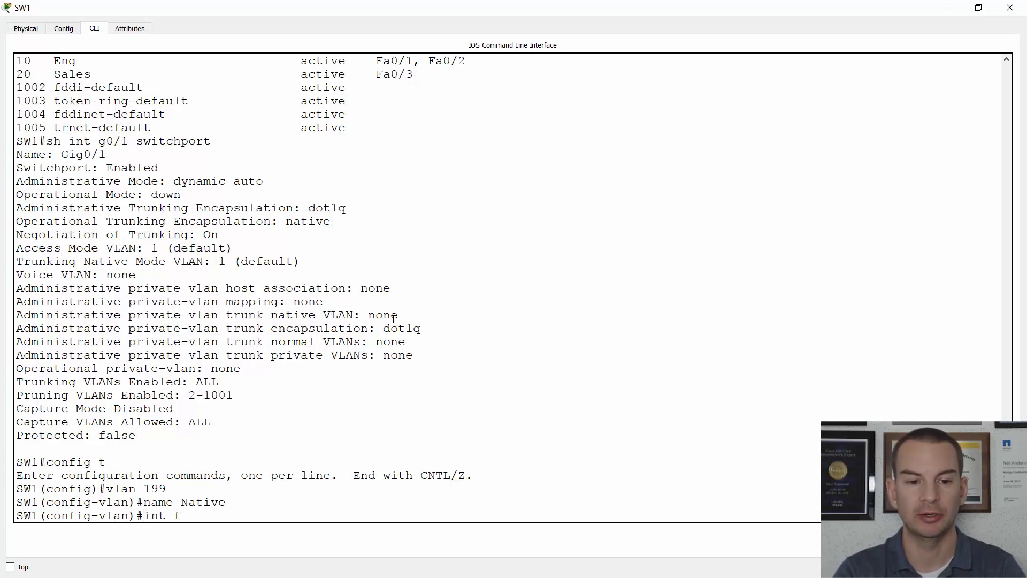
pyautogui.press('BackSpace')
pyautogui.write('g0/1')
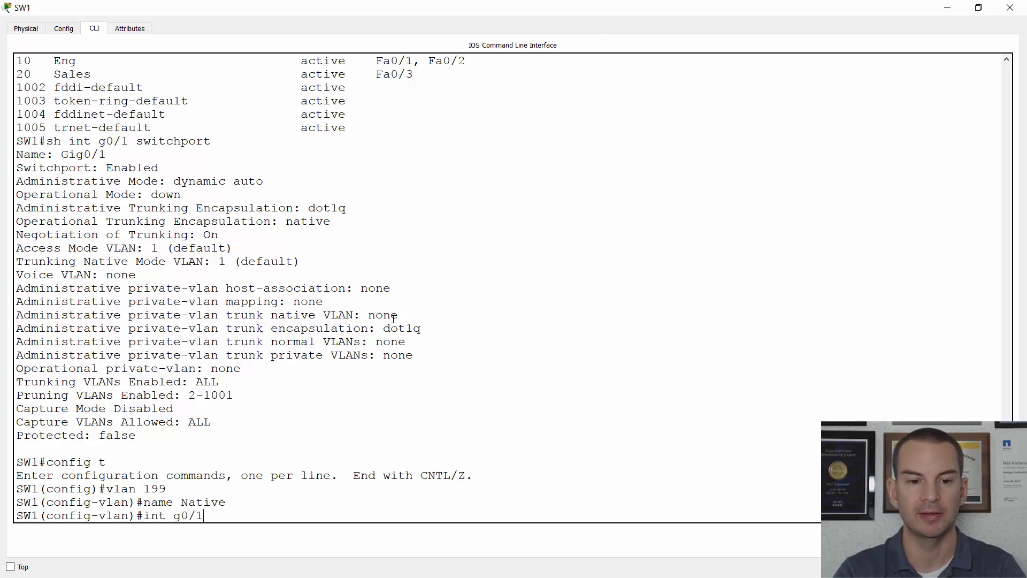
pyautogui.press('Return')
pyautogui.write('sw')
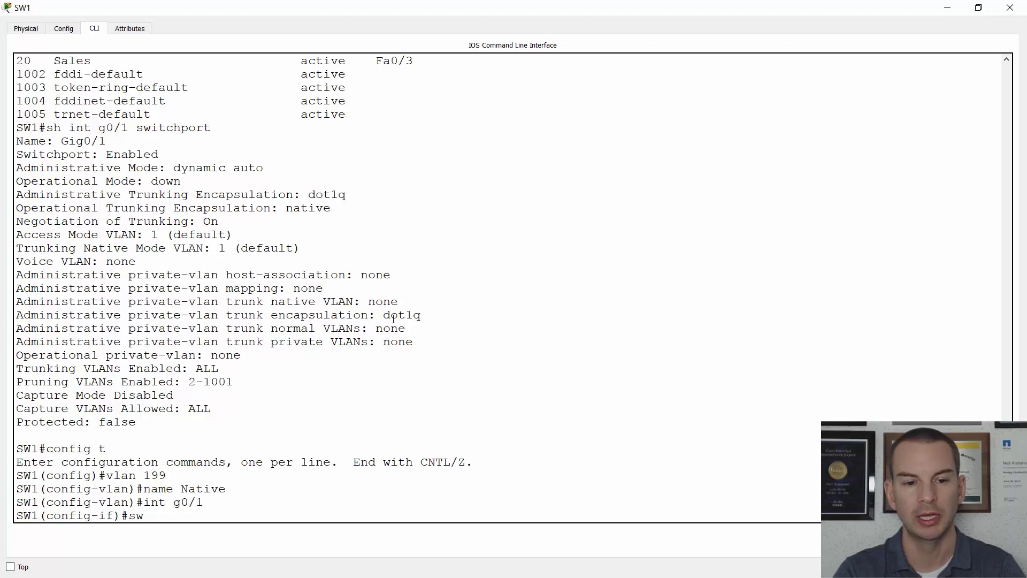
pyautogui.write('itchpor')
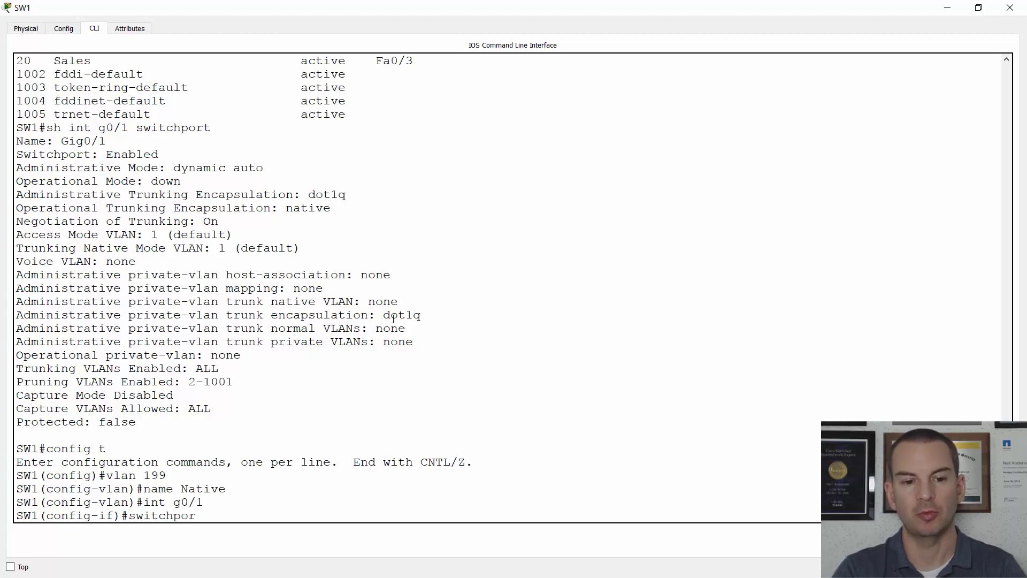
pyautogui.write('t mode trunk')
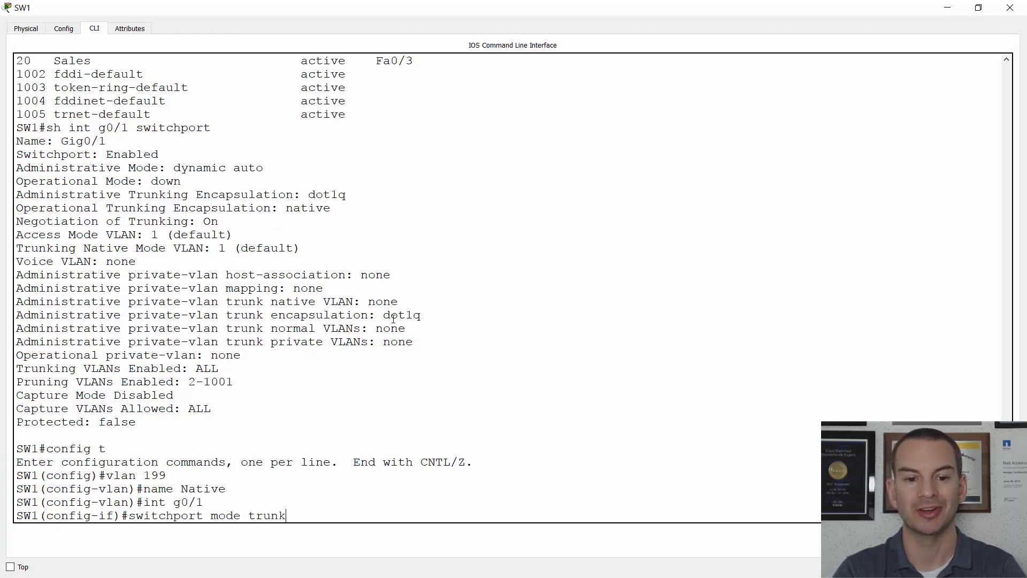
pyautogui.press('Return')
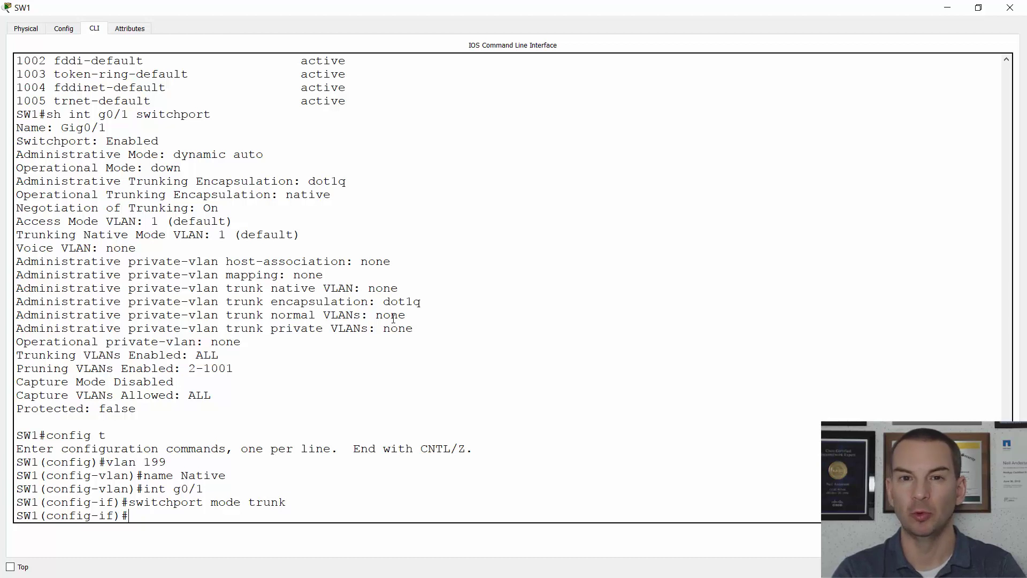
# Try to set the trunk encapsulation of SW1's interface g0/1 to dot1q with "switchport trunk encap dot1q".
pyautogui.write('sw')
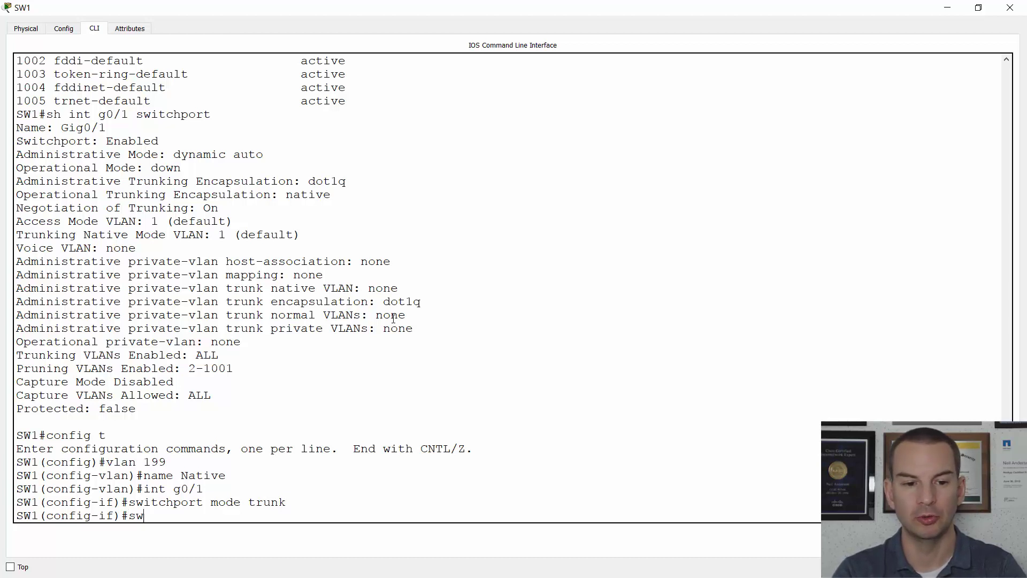
pyautogui.write('itchpor')
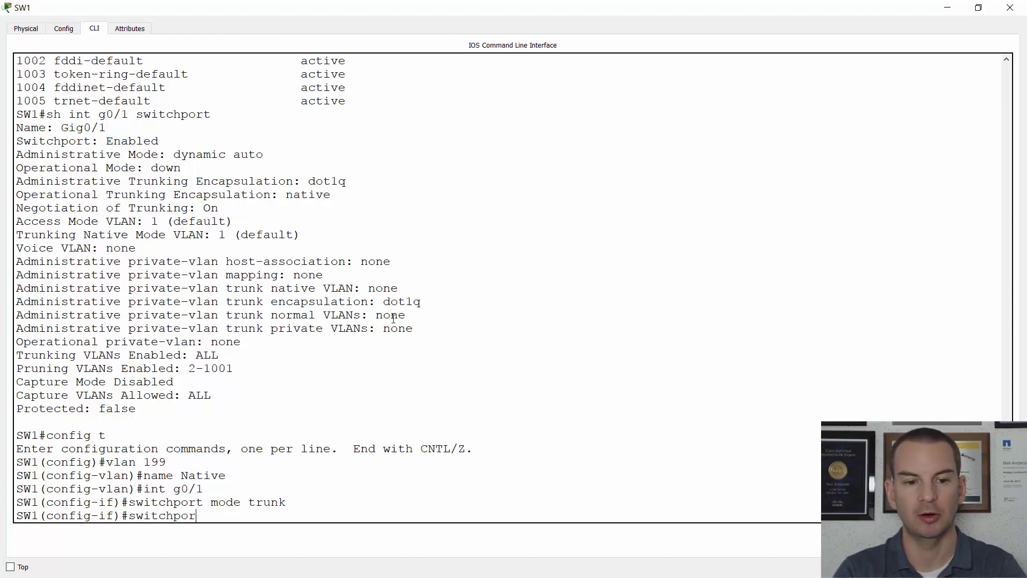
pyautogui.write('t mo')
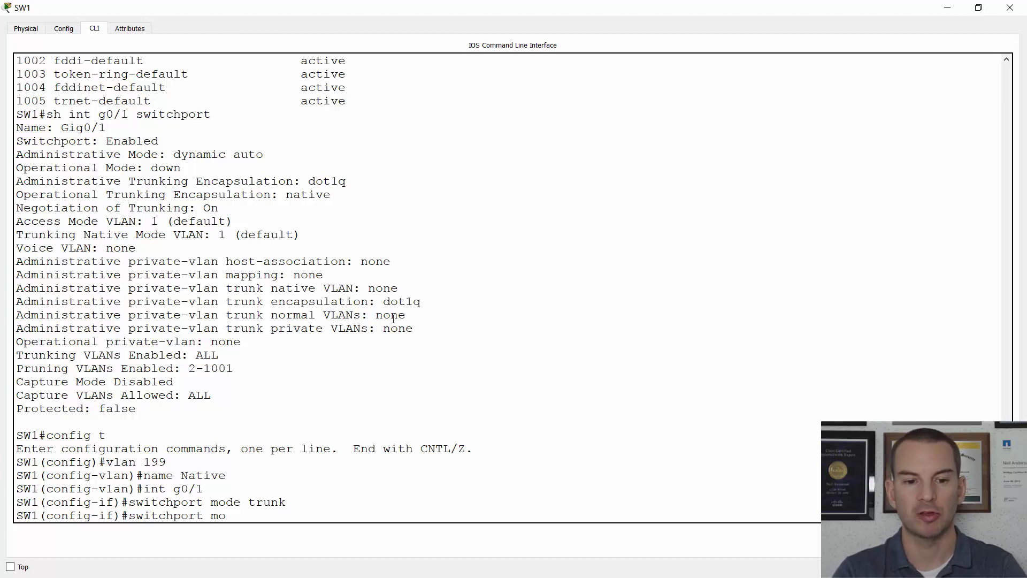
pyautogui.write('de t')
pyautogui.press('BackSpace')
pyautogui.press('BackSpace')
pyautogui.press('BackSpace')
pyautogui.press('BackSpace')
pyautogui.press('BackSpace')
pyautogui.press('BackSpace')
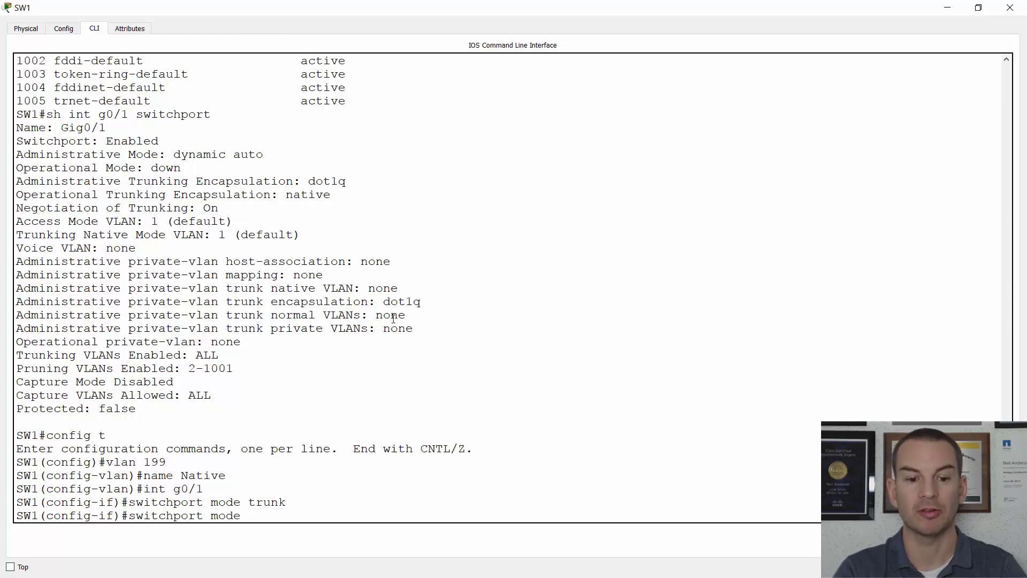
pyautogui.write('trunk e')
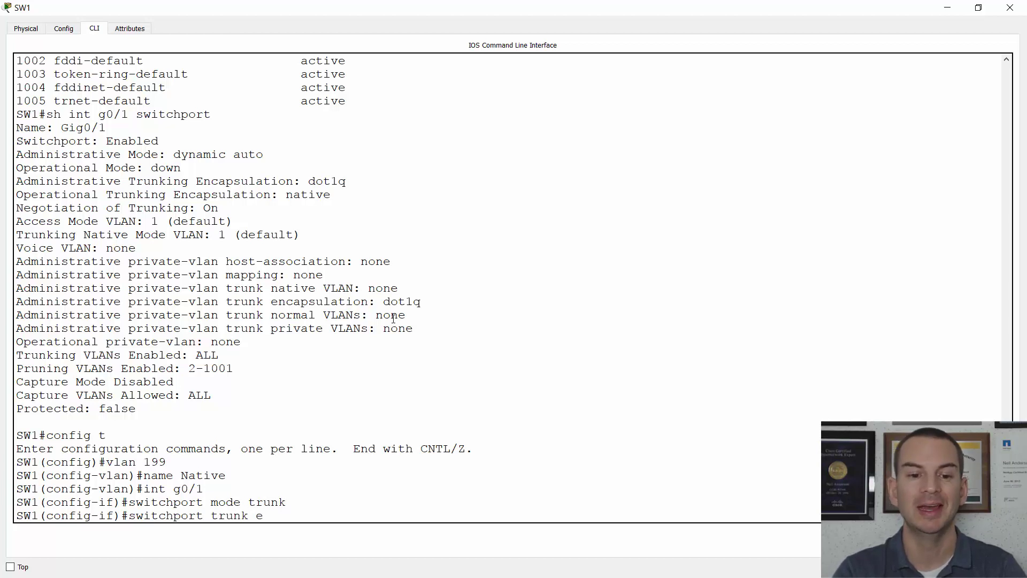
pyautogui.write('ncap dot1q')
pyautogui.press('Return')
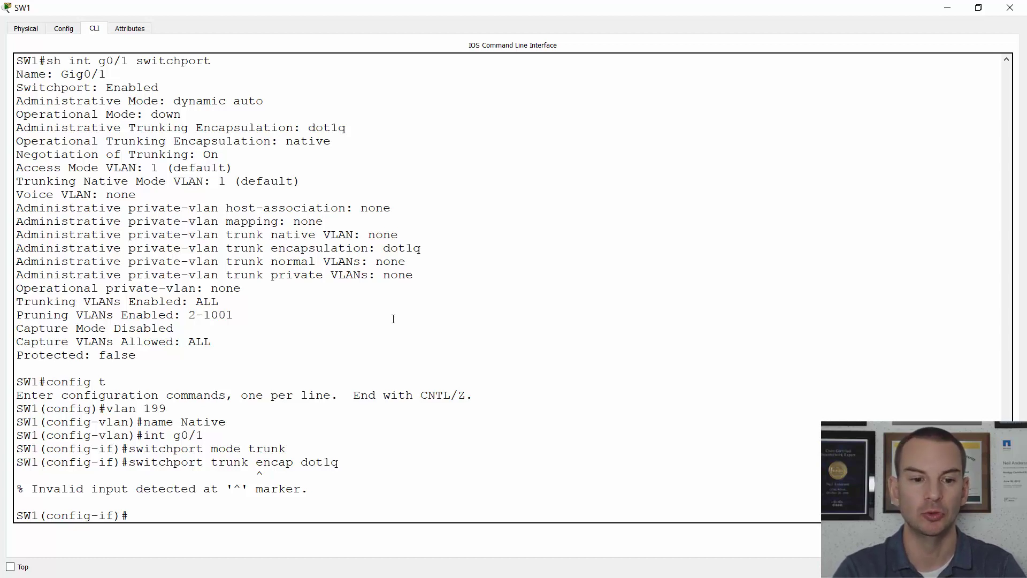
# Set the native VLAN of the g0/1 trunk on SW1 to 199.
pyautogui.write('switch')
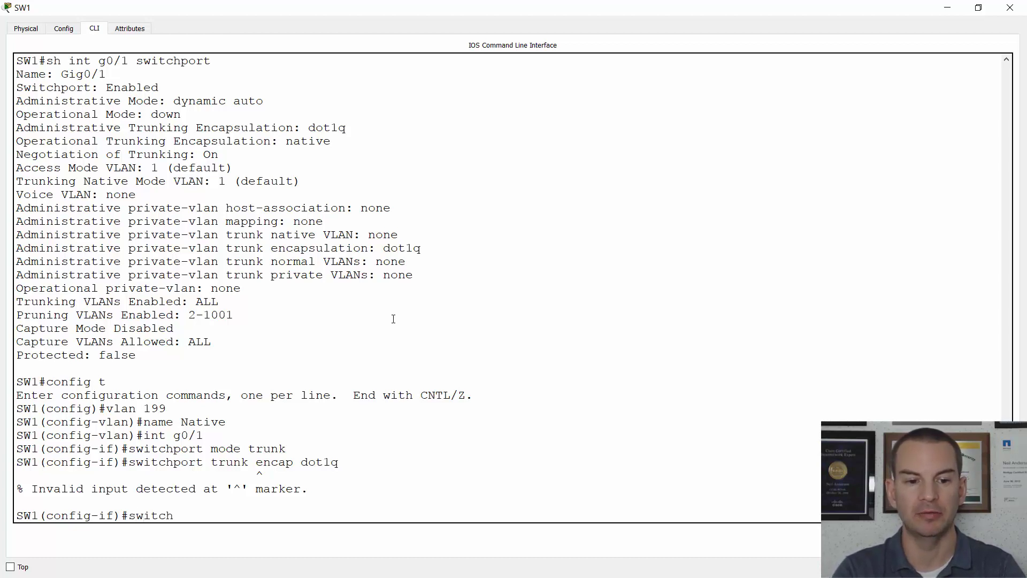
pyautogui.write('port trunk')
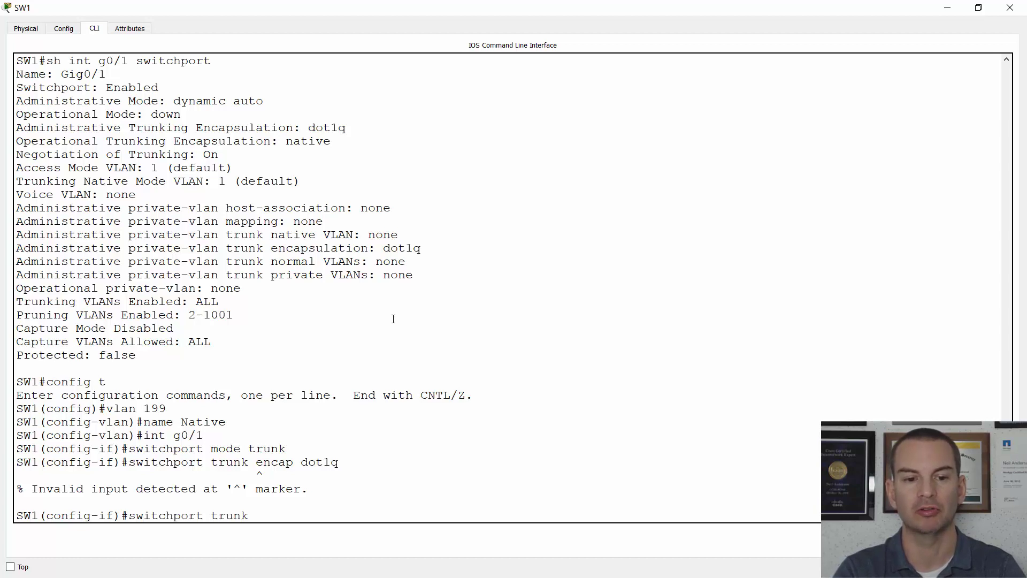
pyautogui.write(' native')
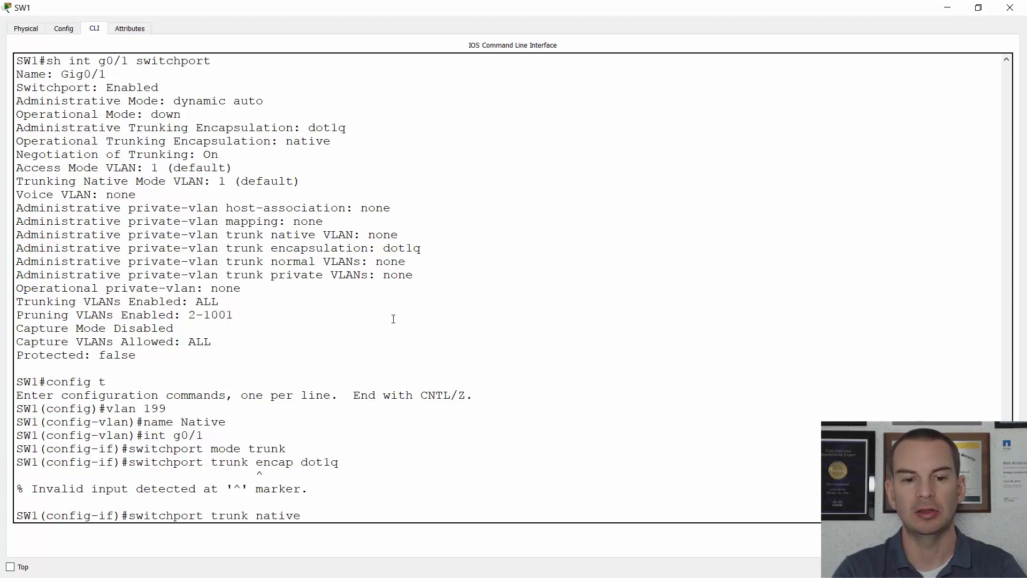
pyautogui.write(' vlan 199')
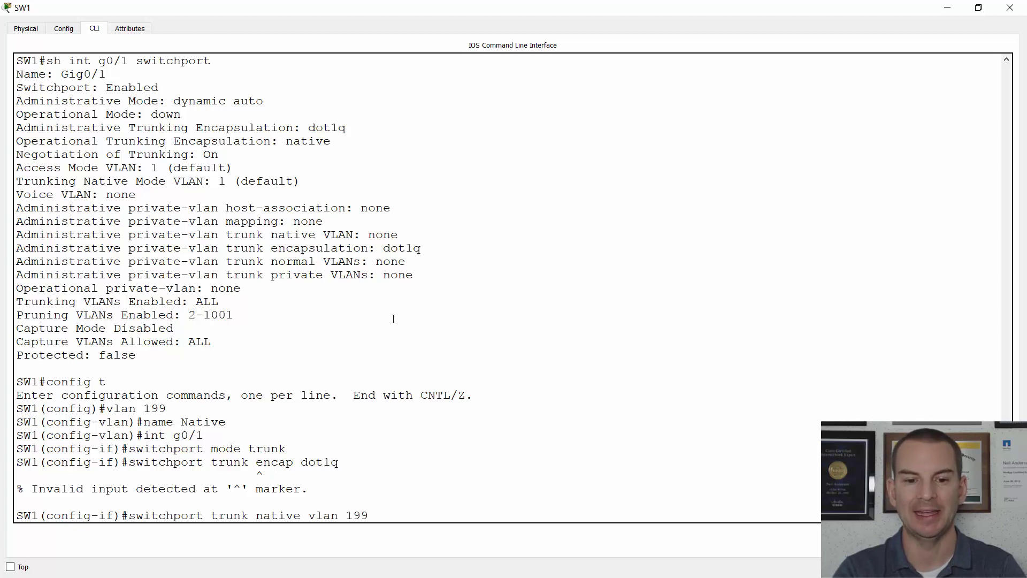
pyautogui.press('Return')
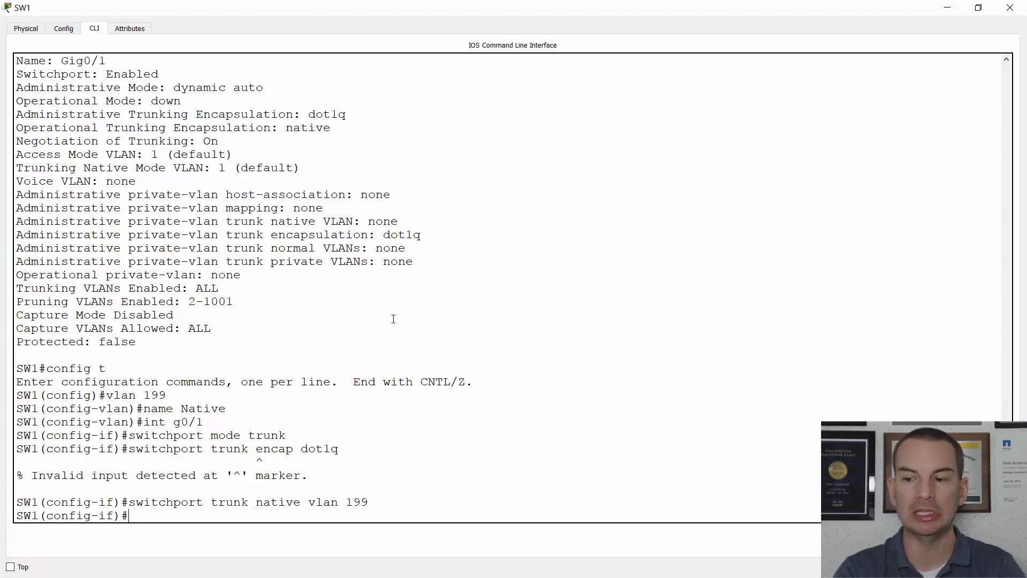
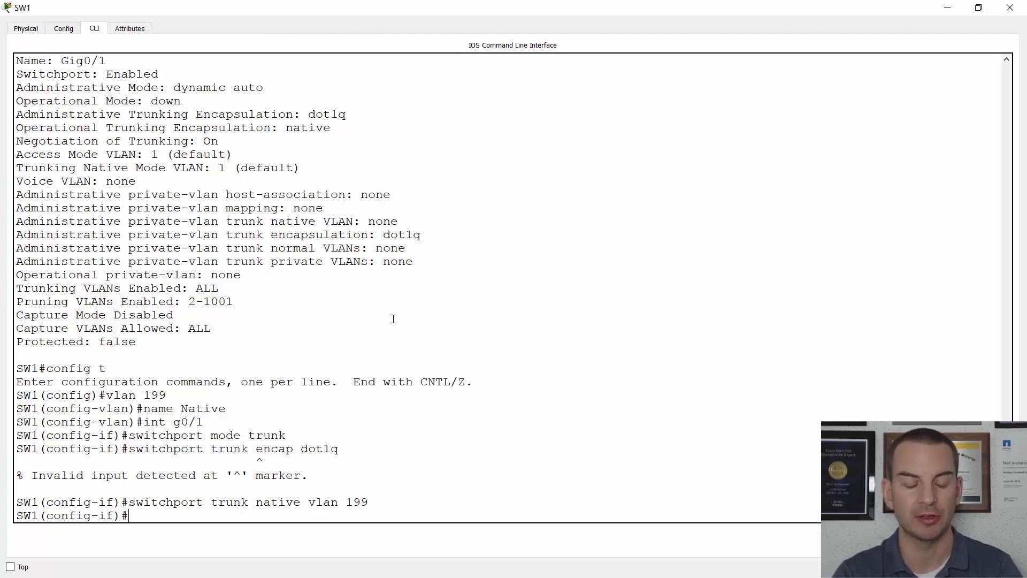
# Switch to the SW2 command line and list its VLANs with "sh vlan brief".
pyautogui.hotkey('alt', 'Tab')
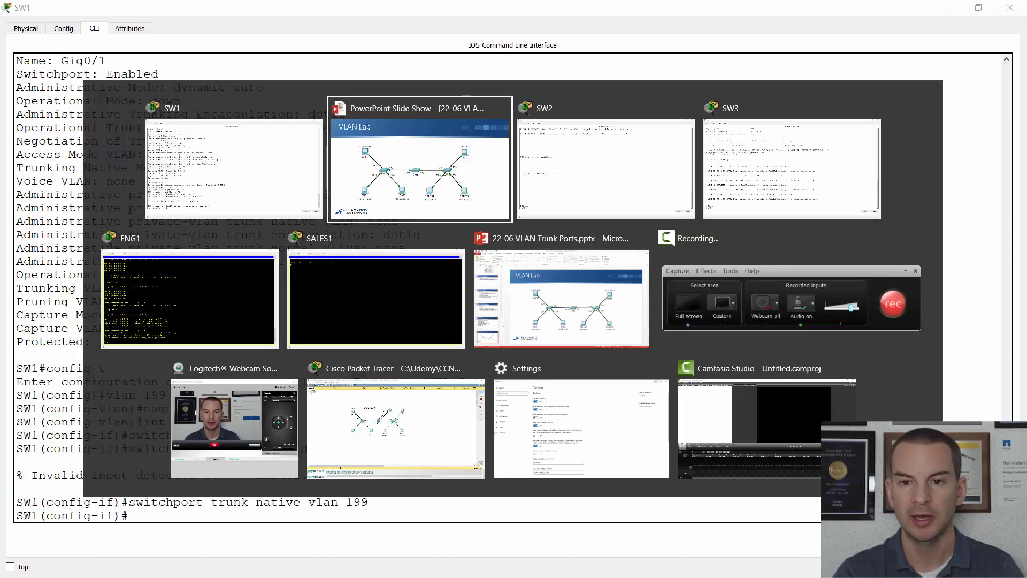
pyautogui.hotkey('alt', 'Tab')
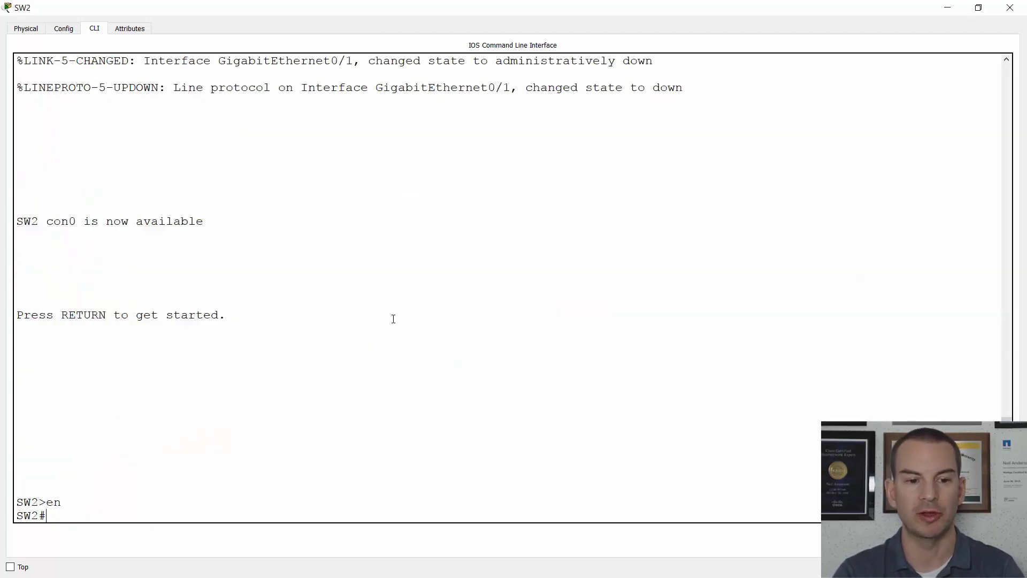
pyautogui.write('sh vlan ')
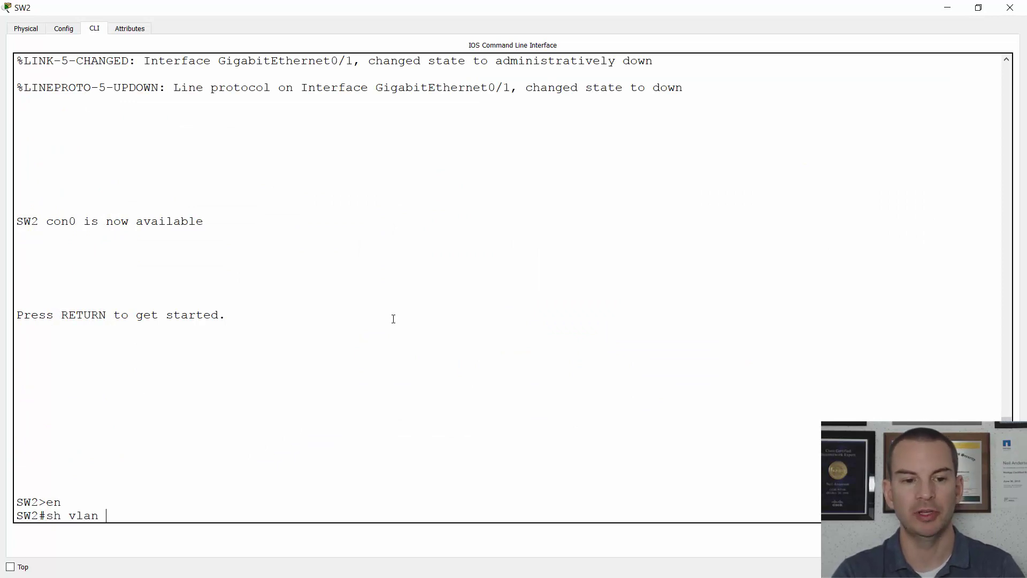
pyautogui.write('brief')
pyautogui.press('Return')
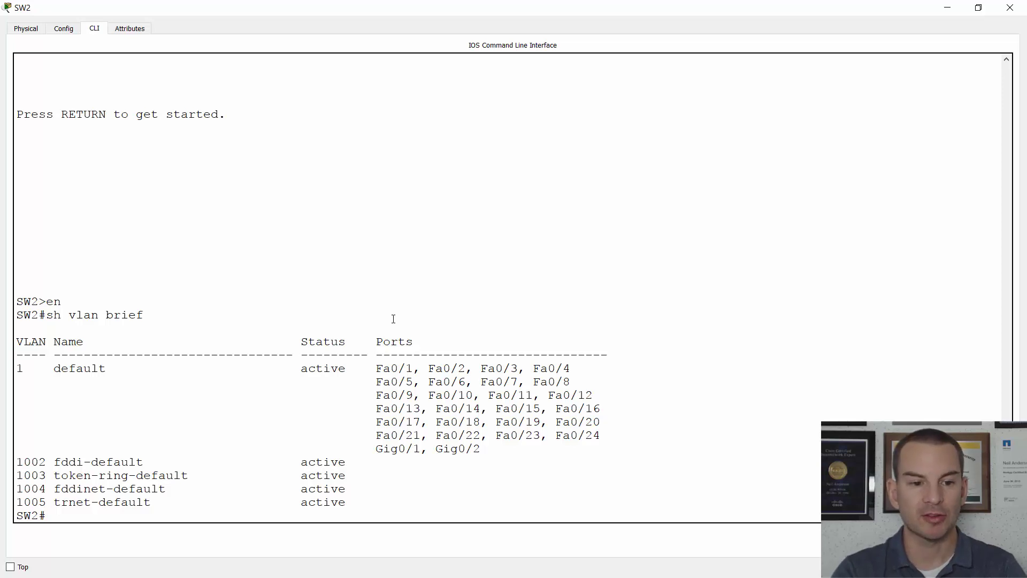
# Enter global configuration on SW2 and create VLAN 10 with the name Eng.
pyautogui.write('config t')
pyautogui.press('Return')
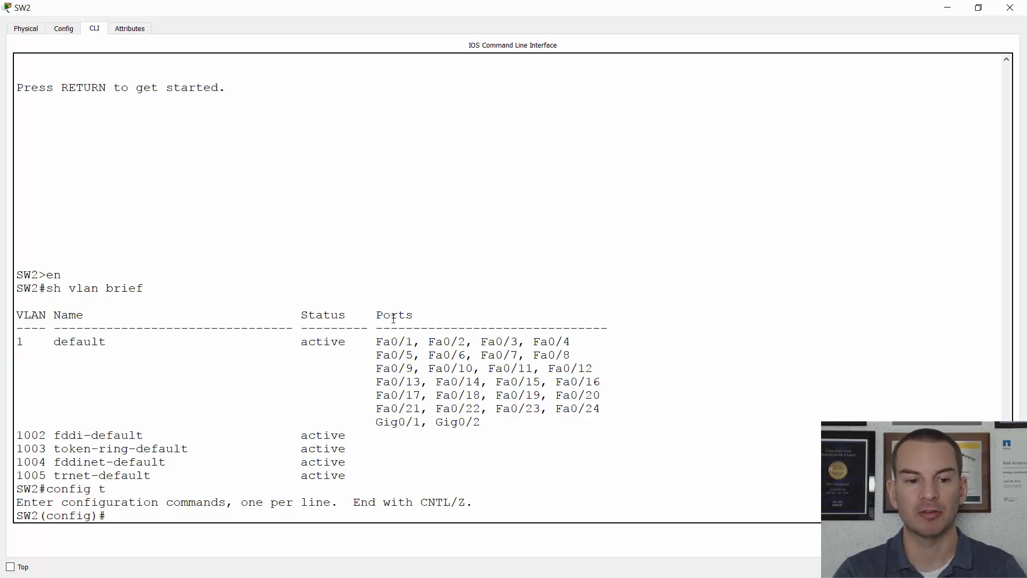
pyautogui.write('v')
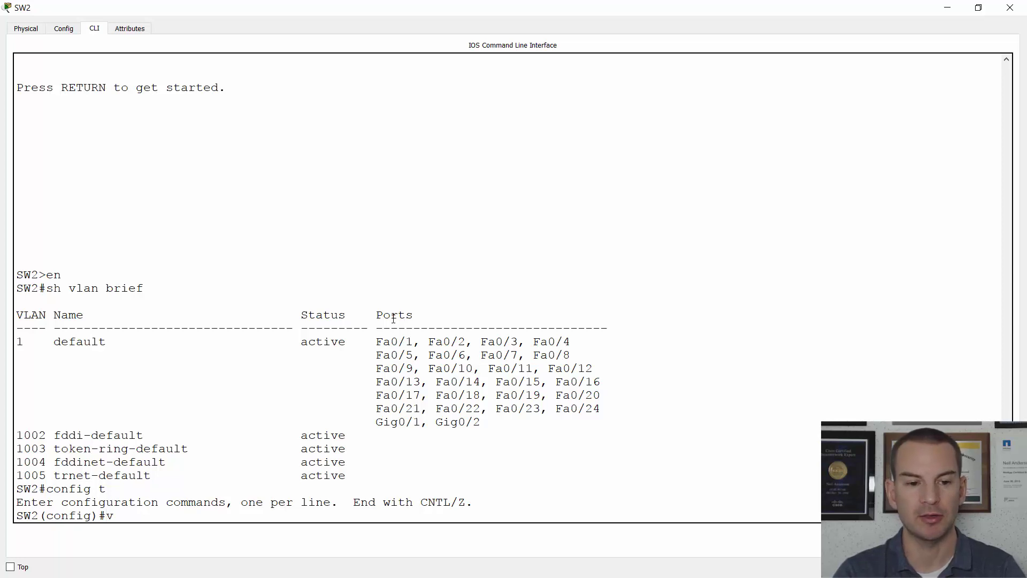
pyautogui.write('lan 10')
pyautogui.press('Return')
pyautogui.write('na')
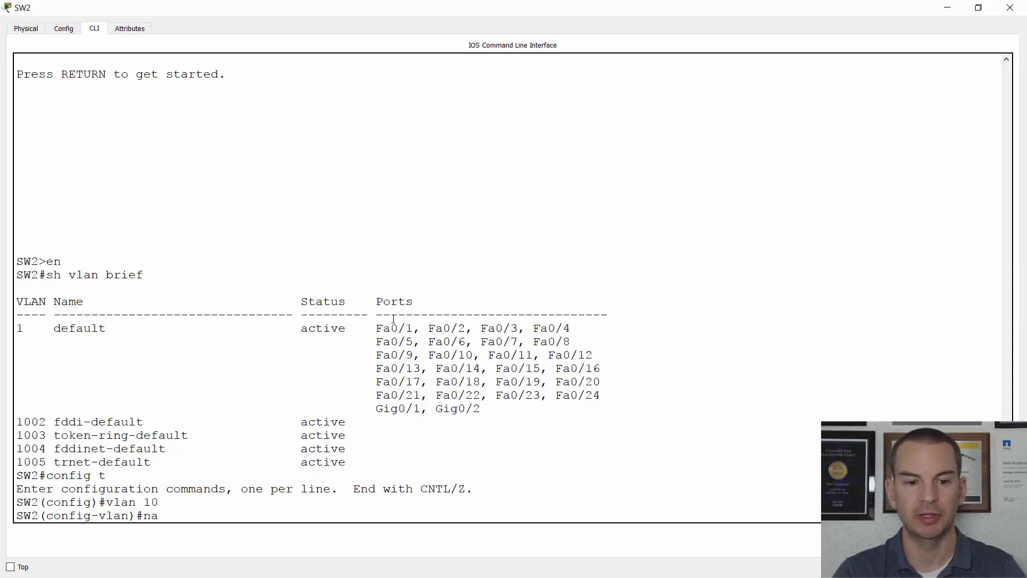
pyautogui.write('me Eng')
pyautogui.press('Return')
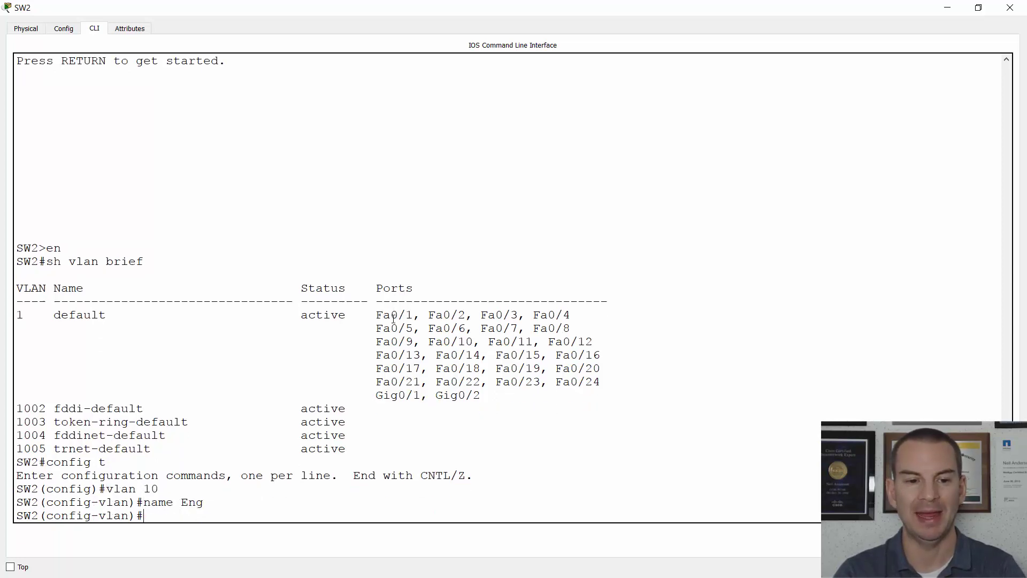
# Create VLAN 20 on SW2 with the name Sales.
pyautogui.write('vlan 20')
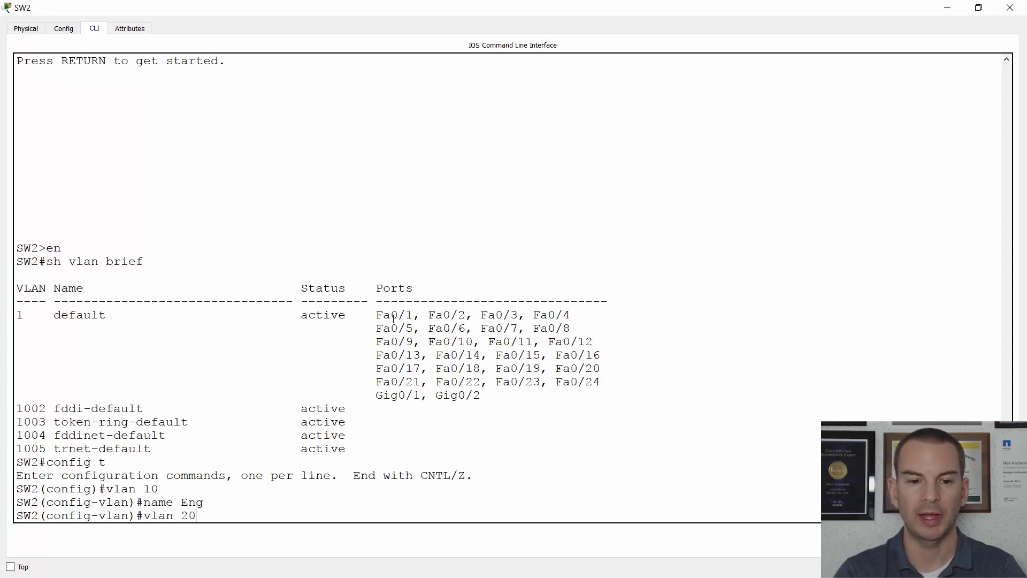
pyautogui.press('Return')
pyautogui.write('name Sale')
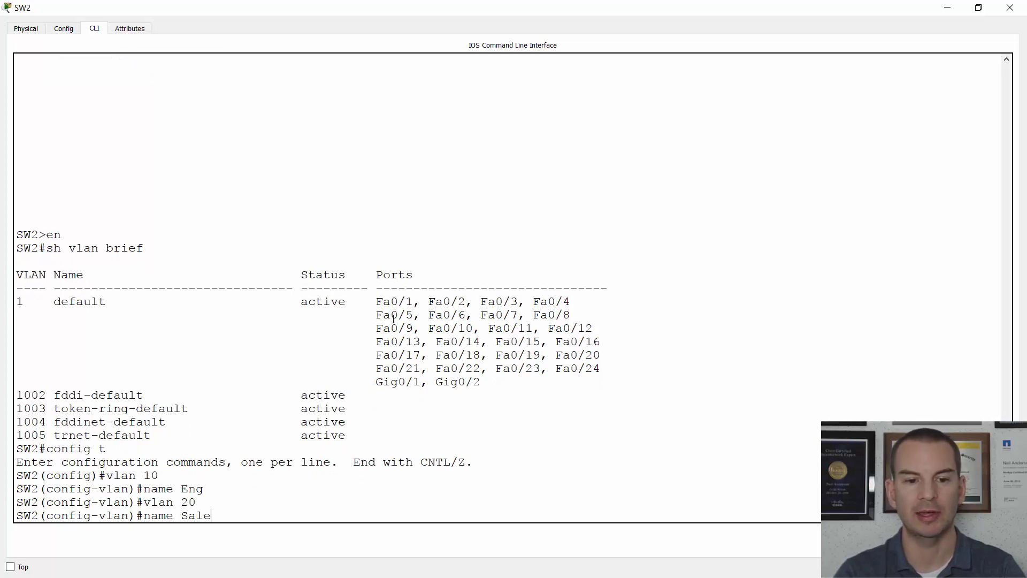
pyautogui.write('s')
pyautogui.press('Return')
# Create VLAN 199 on SW2 with the name Native.
pyautogui.write('vlan ')
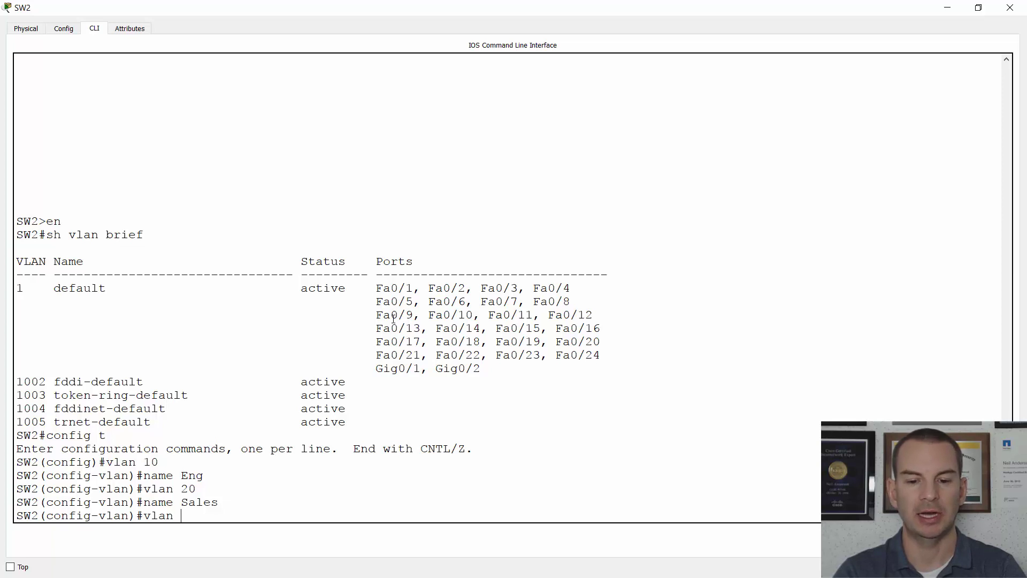
pyautogui.write('199')
pyautogui.press('Return')
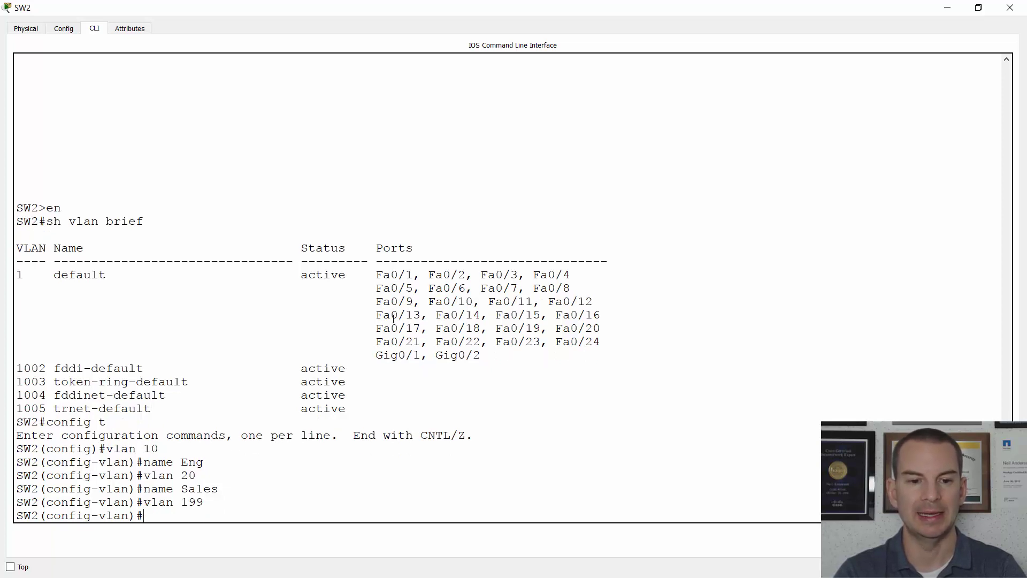
pyautogui.write('name Native')
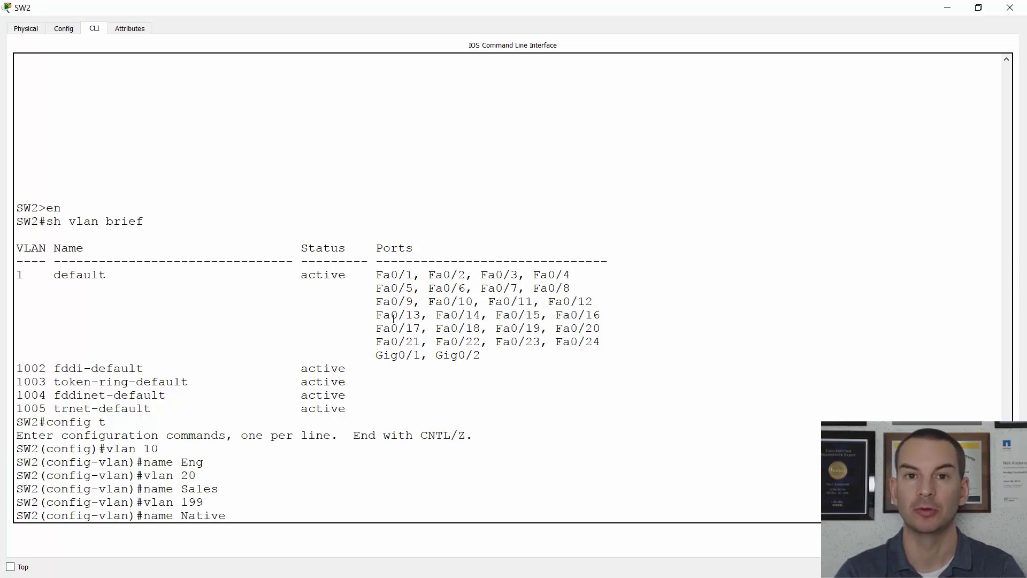
pyautogui.press('Return')
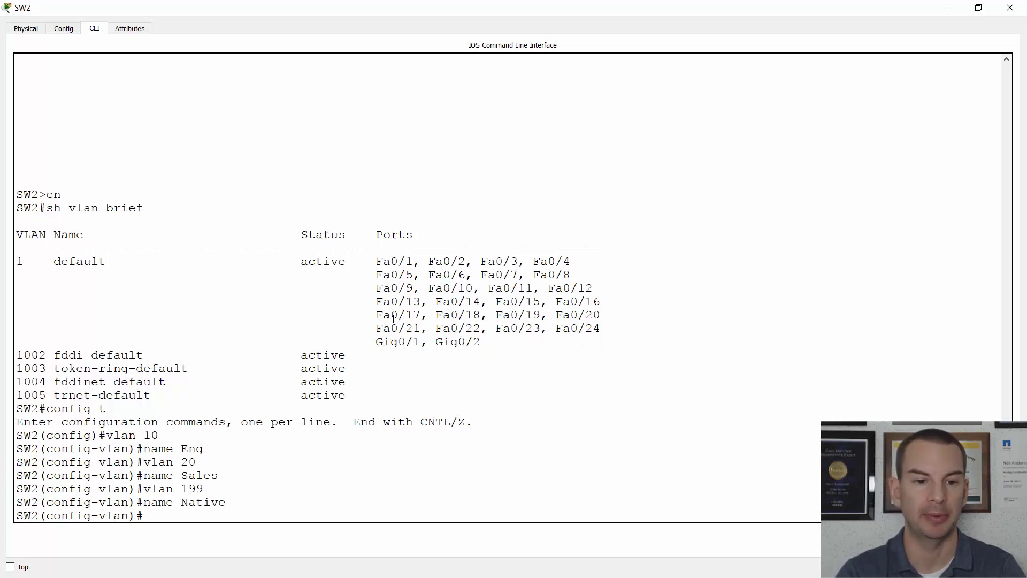
# Enter interface g0/1 on SW2 and try to make it a trunk with "switch mode trunk".
pyautogui.write('int ')
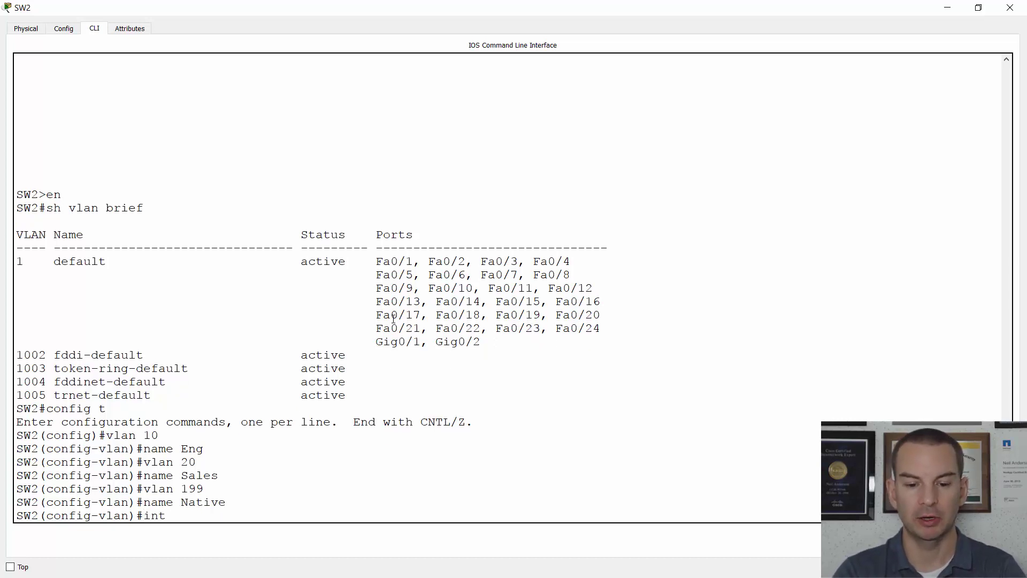
pyautogui.write('g')
pyautogui.write('0/1')
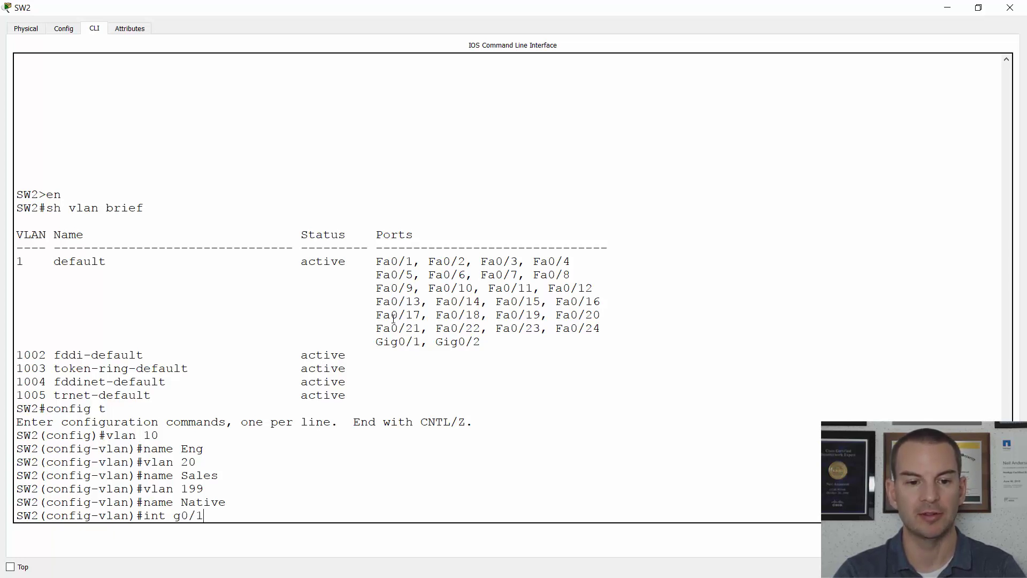
pyautogui.press('Return')
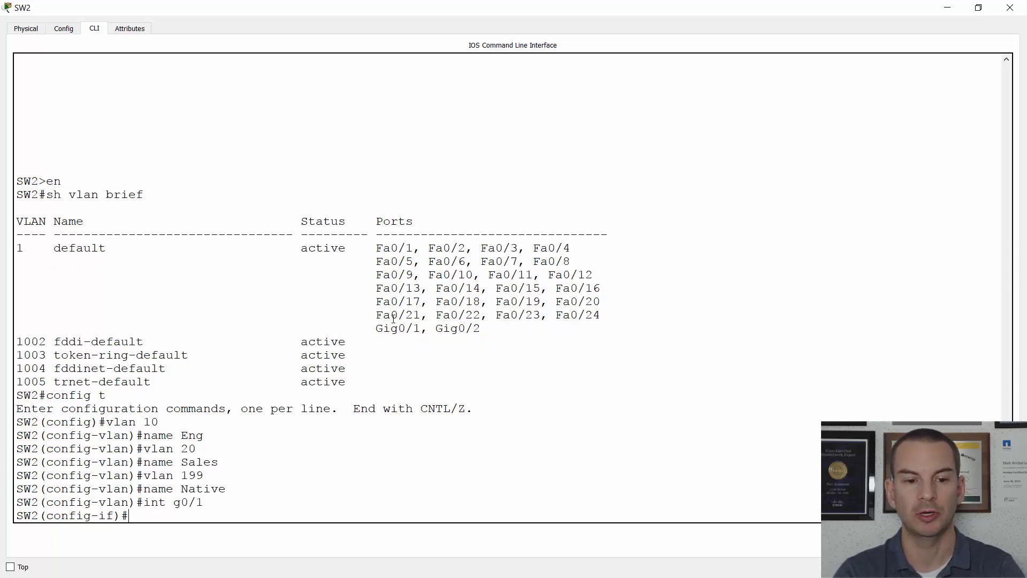
pyautogui.write('switch mode ')
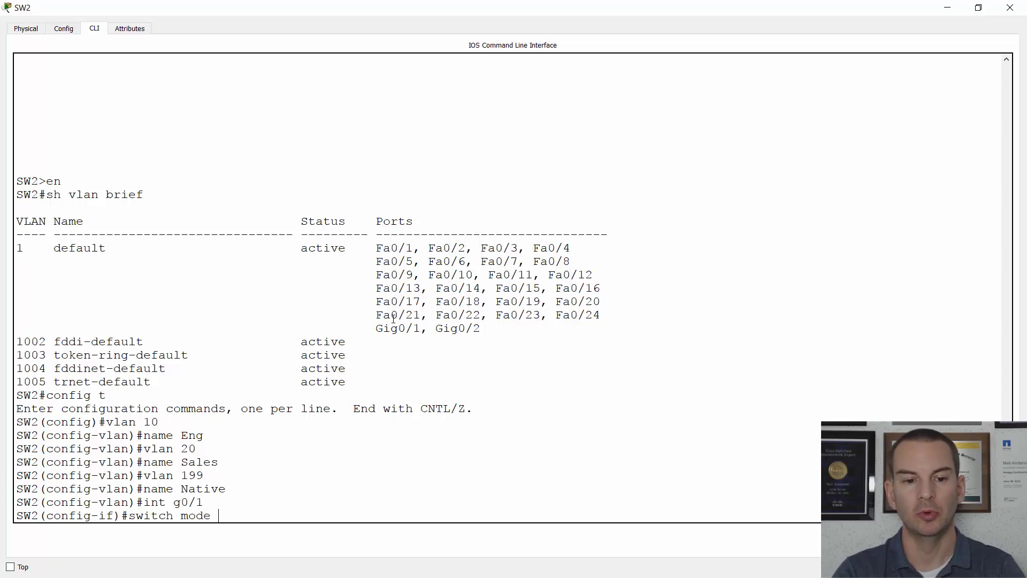
pyautogui.write('trunk')
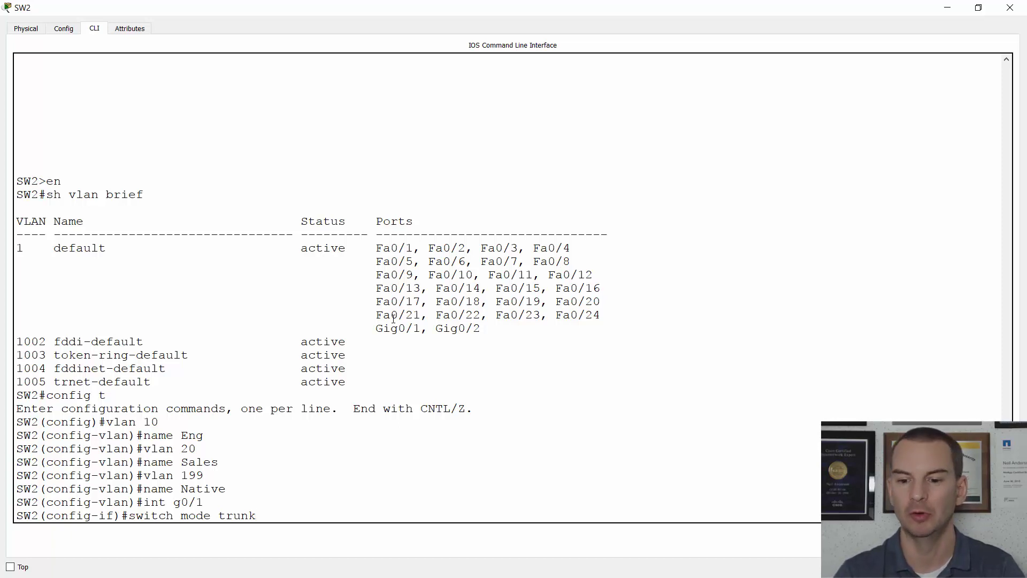
pyautogui.press('Return')
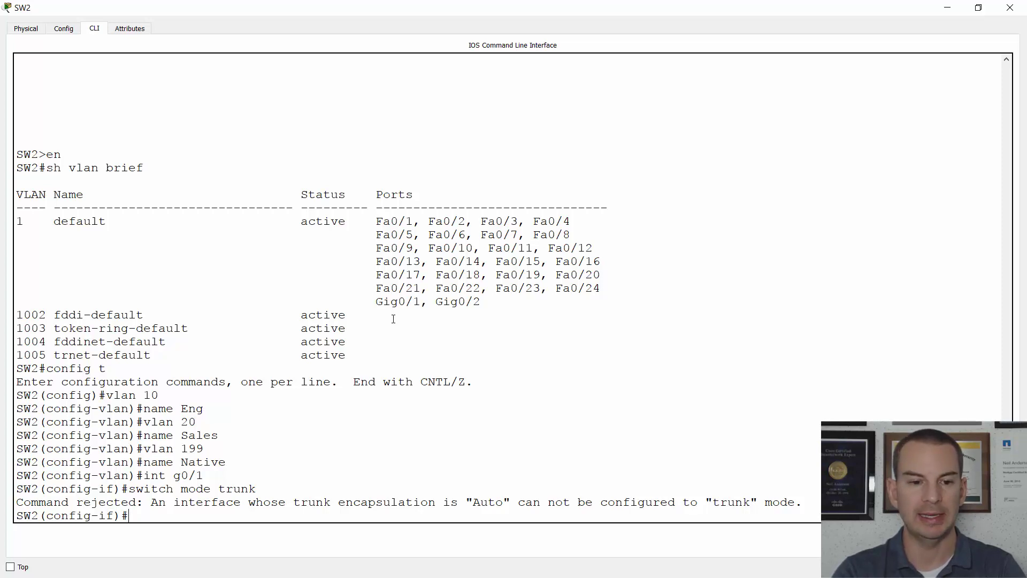
# Set the trunk encapsulation of SW2's interface g0/1 to dot1q and its switchport mode to trunk.
pyautogui.write('switch')
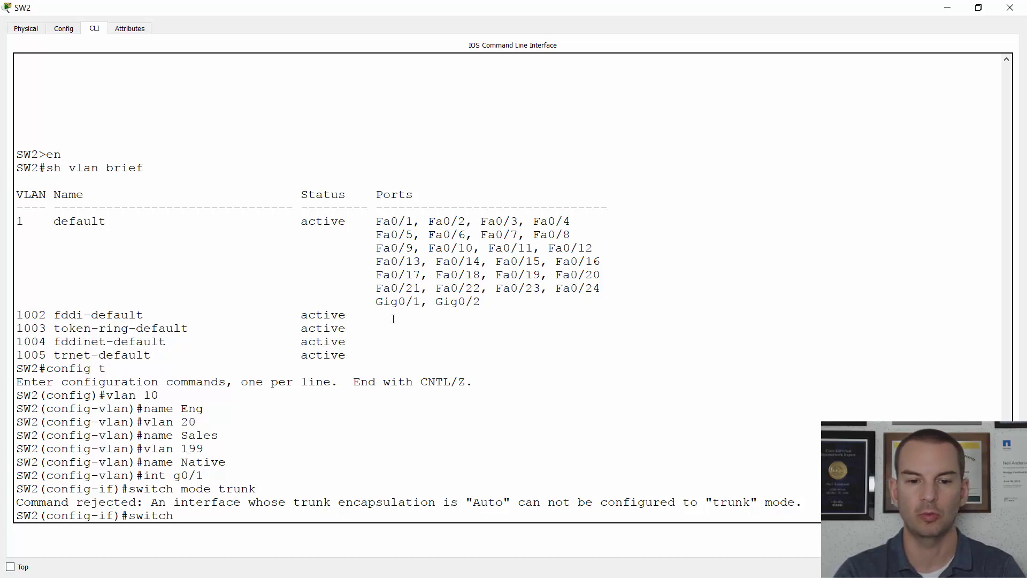
pyautogui.write(' trunk en')
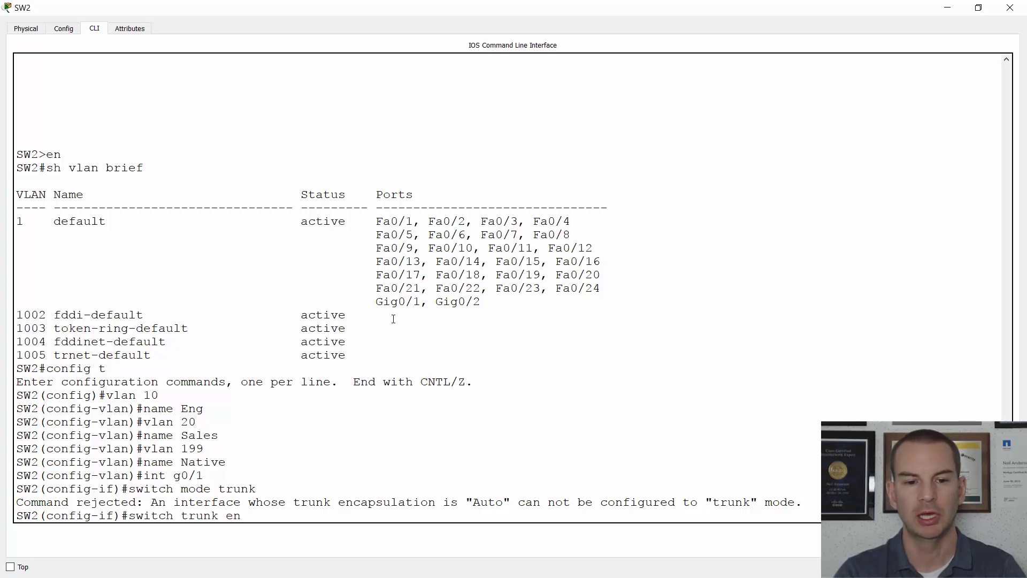
pyautogui.write('cap dot1q')
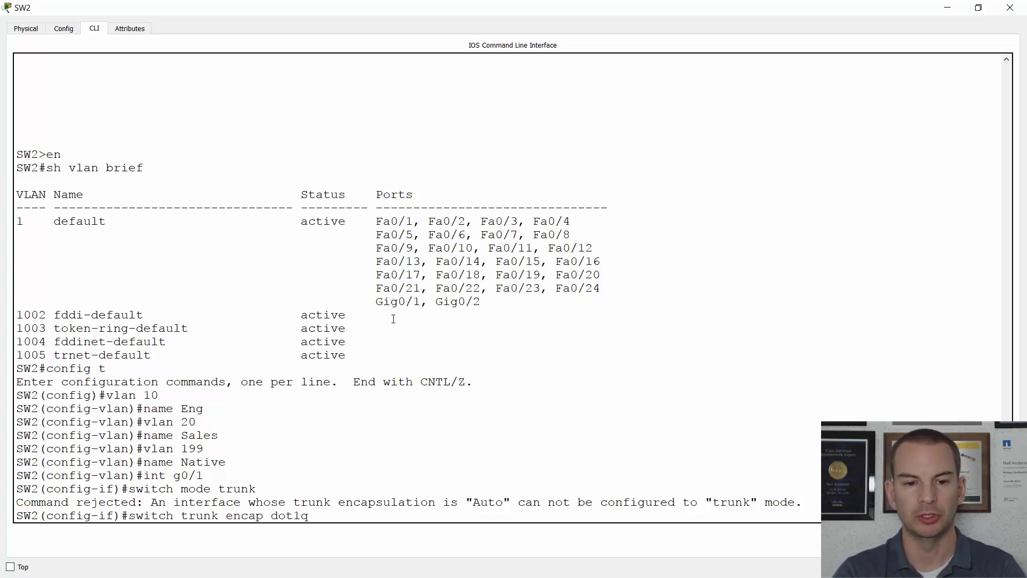
pyautogui.press('Return')
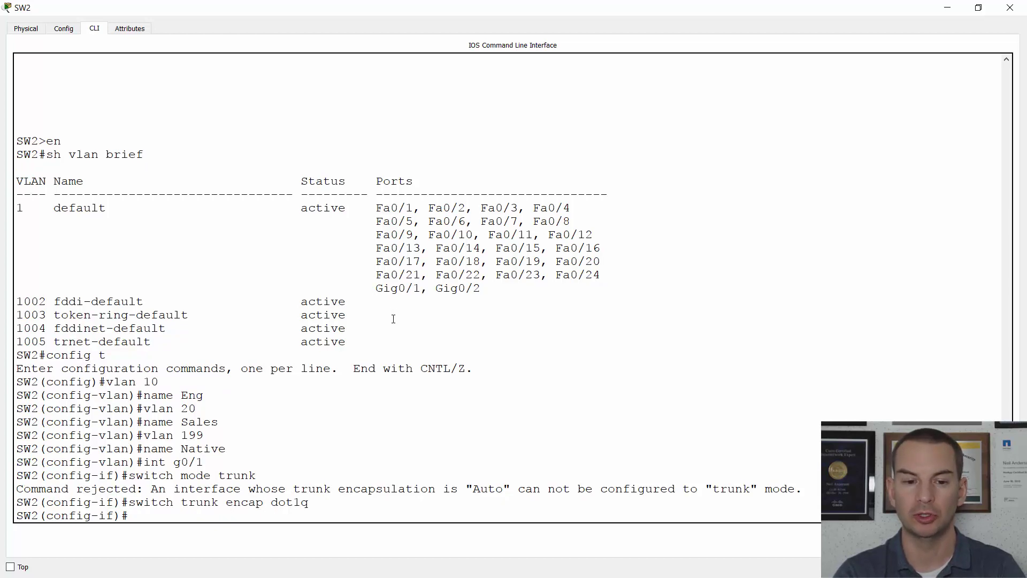
pyautogui.write('switch ')
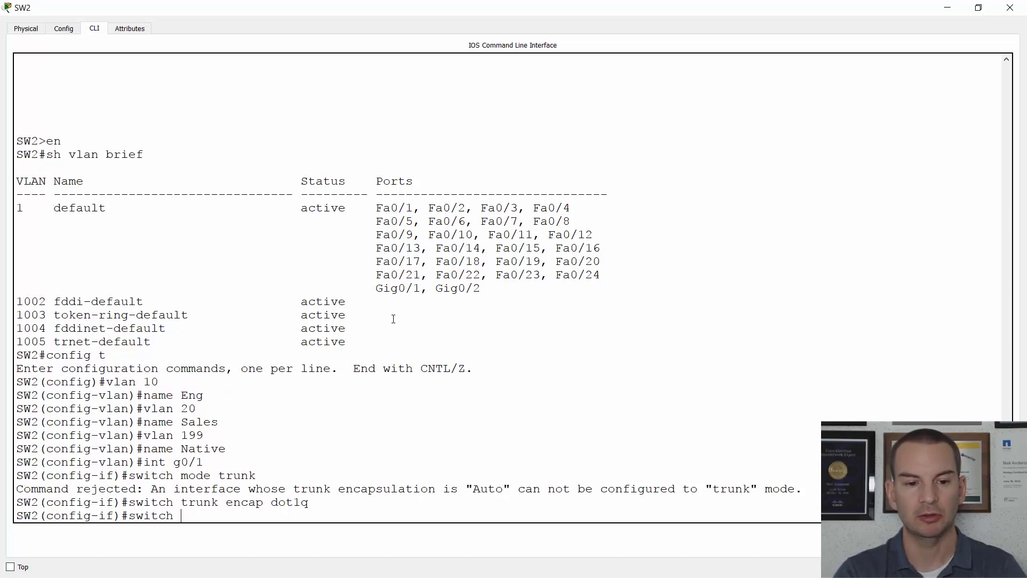
pyautogui.write('mode trunk')
pyautogui.press('Return')
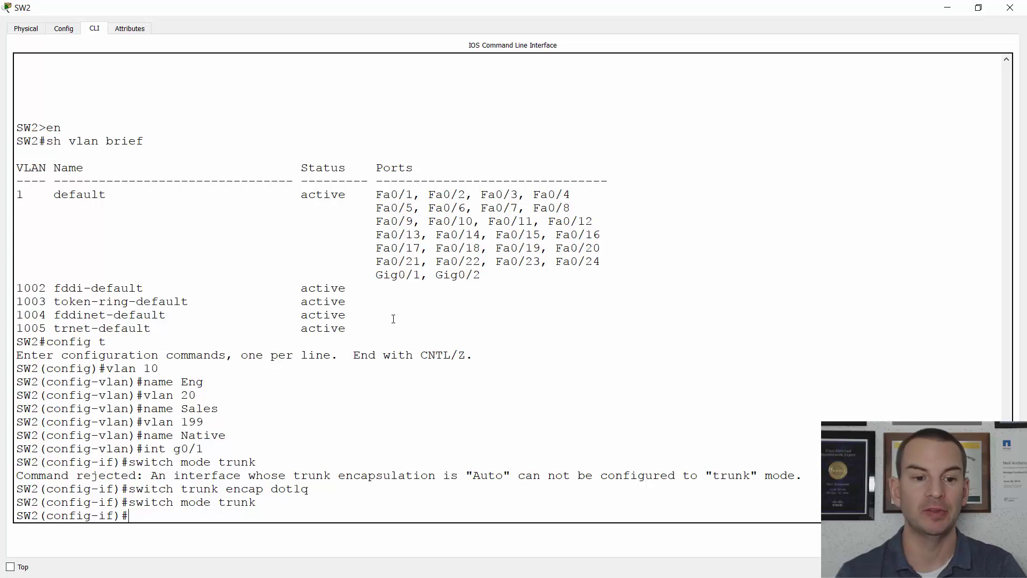
# Set the native VLAN of the g0/1 trunk on SW2 to 199.
pyautogui.write('switch ')
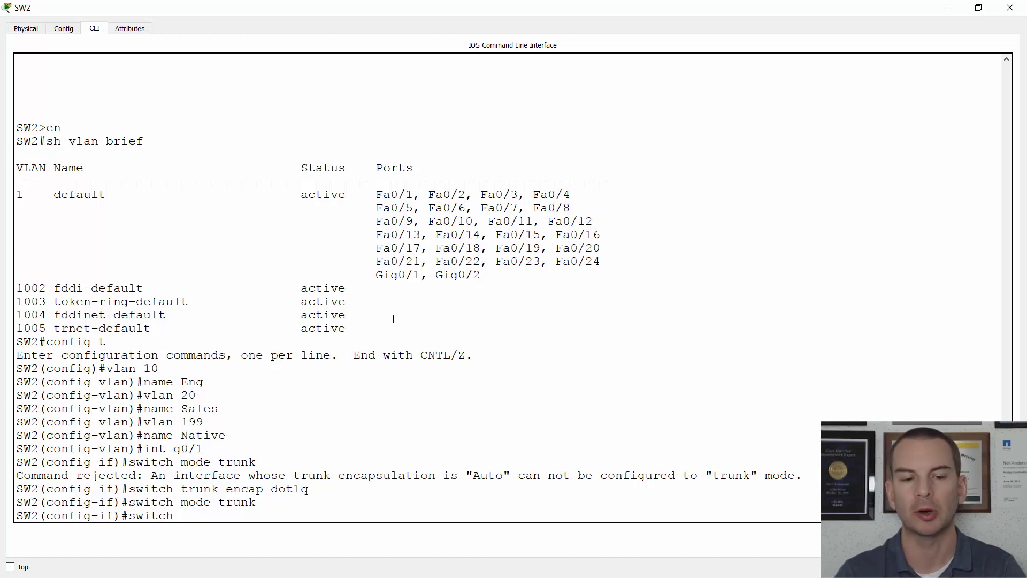
pyautogui.write('trun')
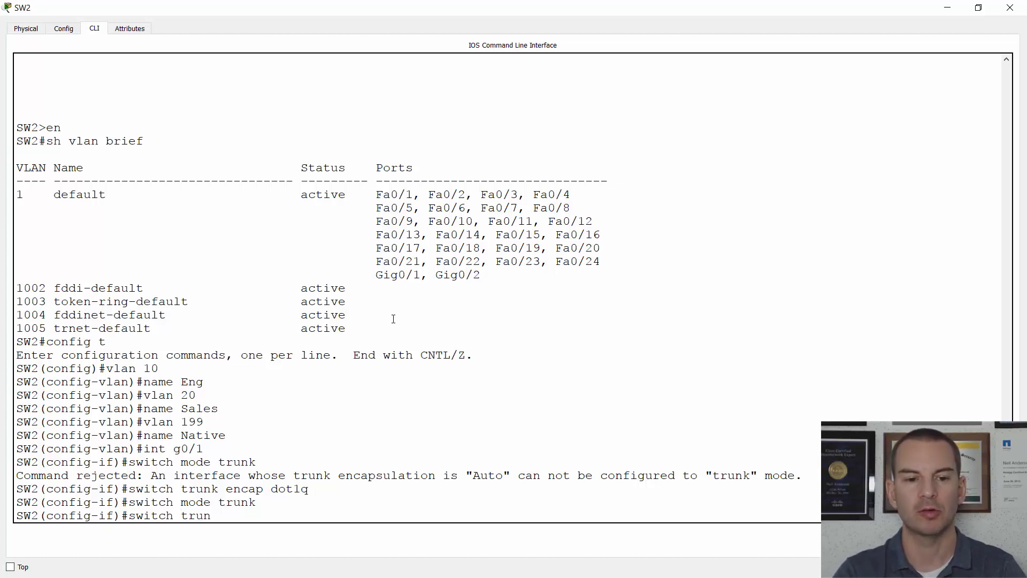
pyautogui.write('k native v')
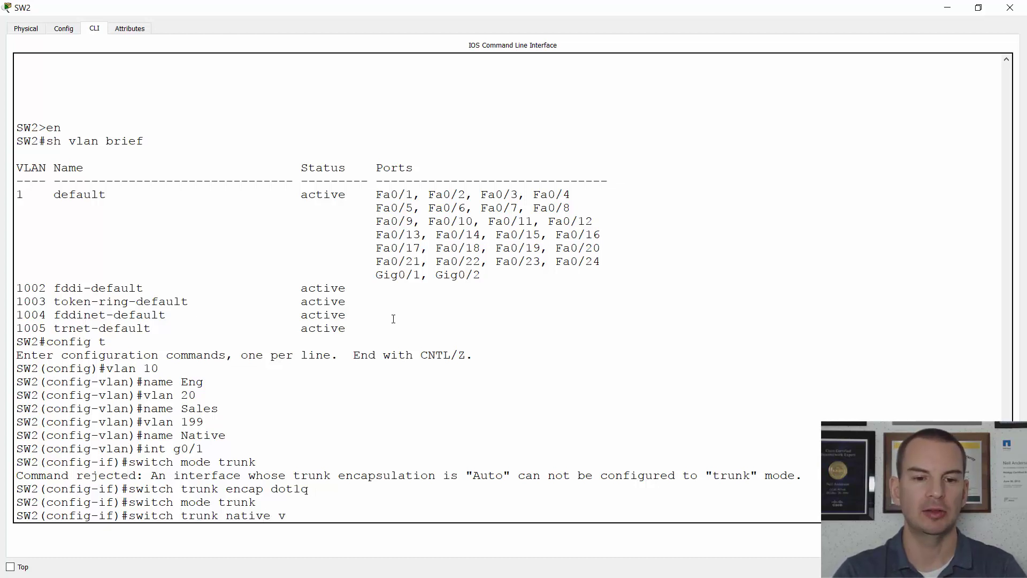
pyautogui.write('lan 199')
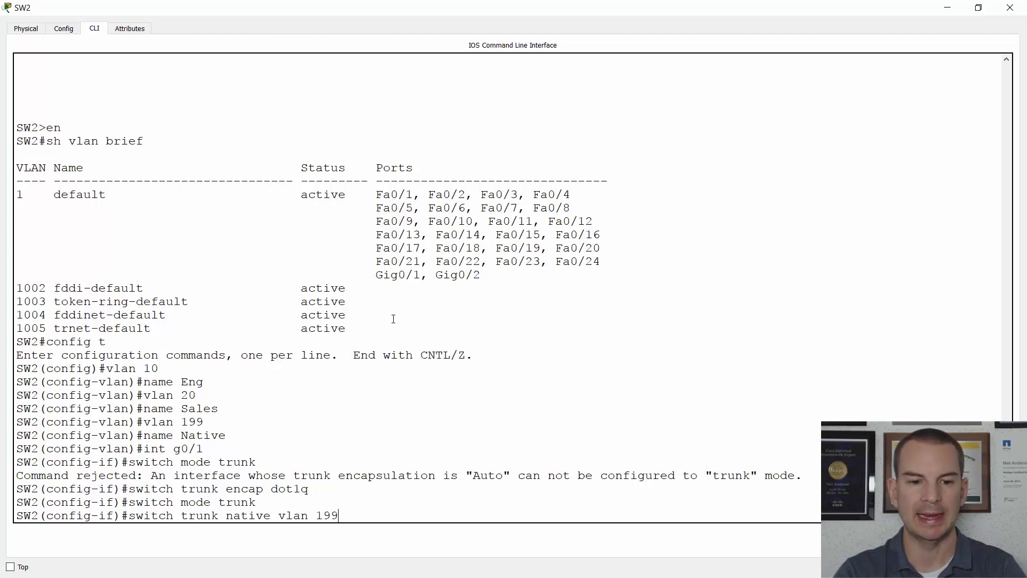
pyautogui.press('Return')
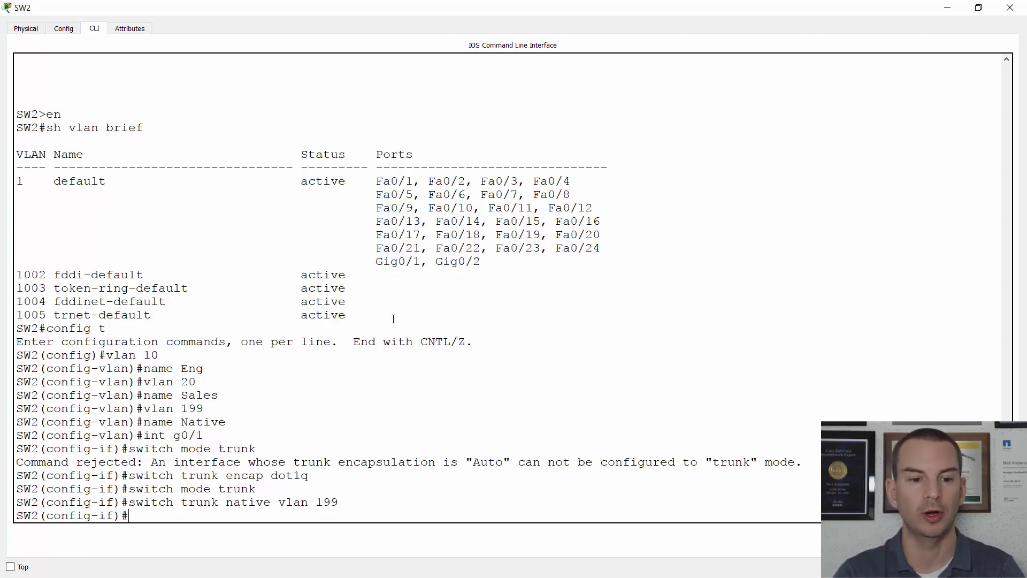
# Give SW2's interface g0/1 the description "Trunk to SW1".
pyautogui.write('desc')
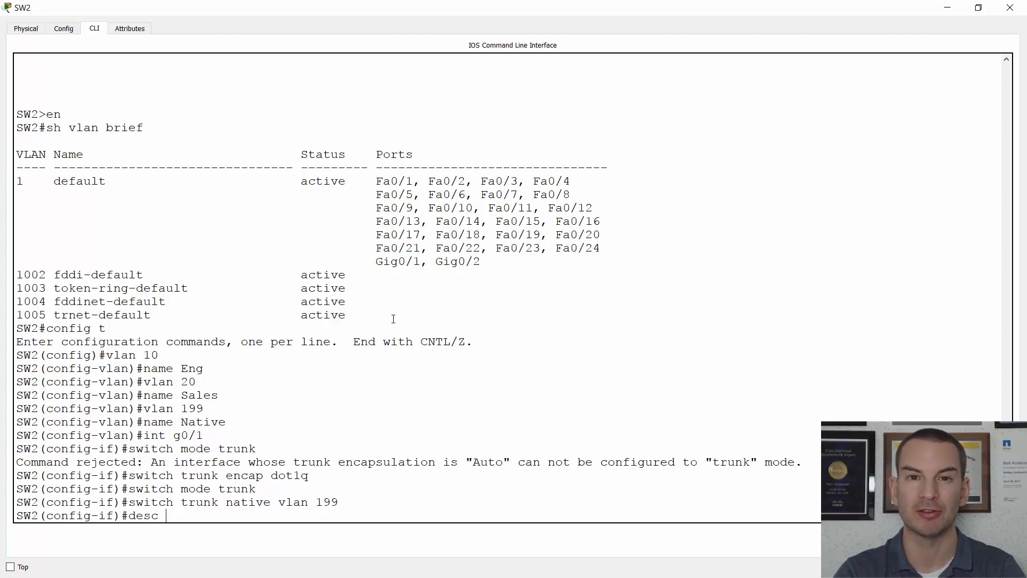
pyautogui.write(' Trunk')
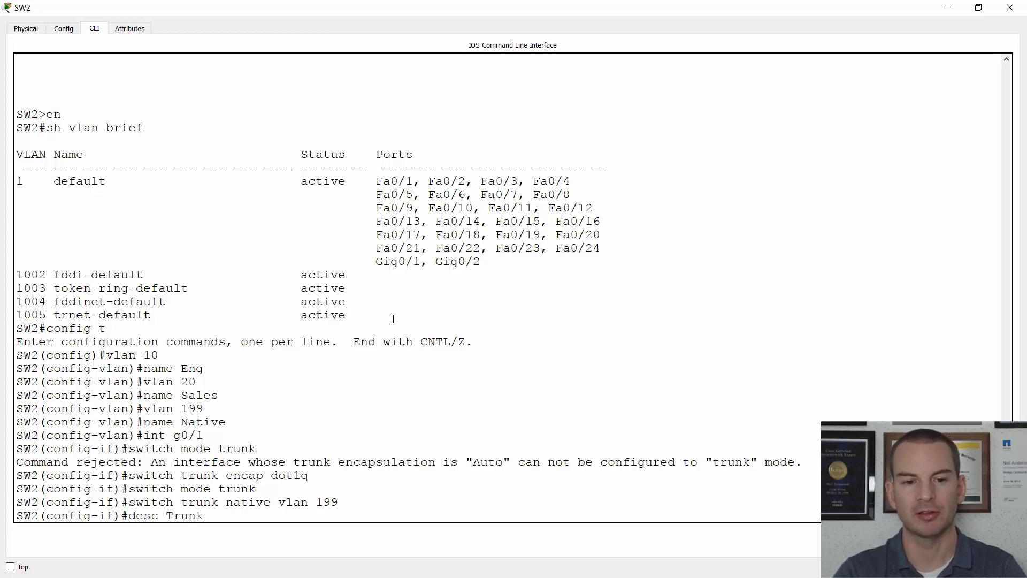
pyautogui.write(' to SW')
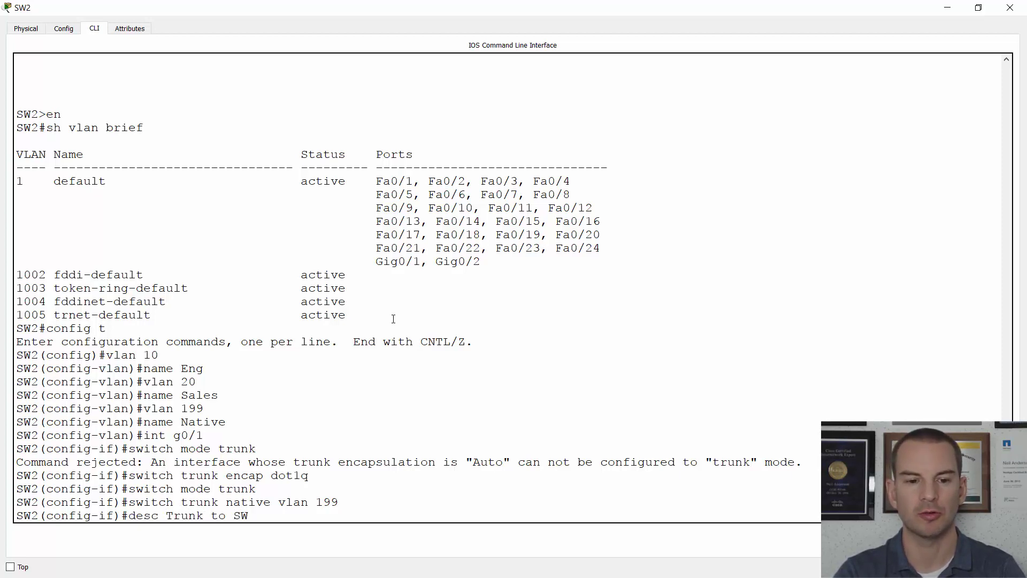
pyautogui.write('1')
pyautogui.press('Return')
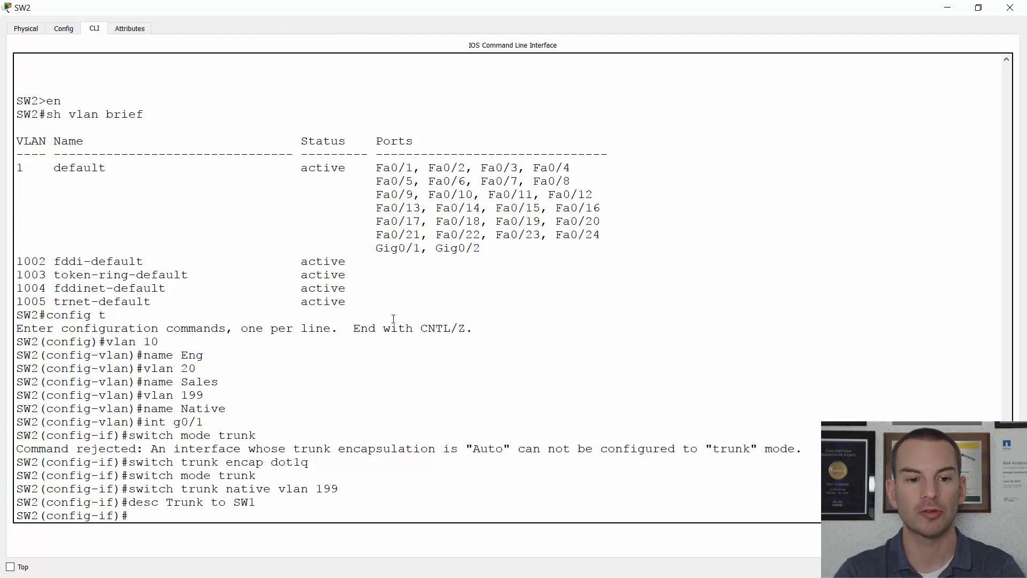
# Enter interface g0/2 on SW2 and set its trunk encapsulation to dot1q.
pyautogui.write('int')
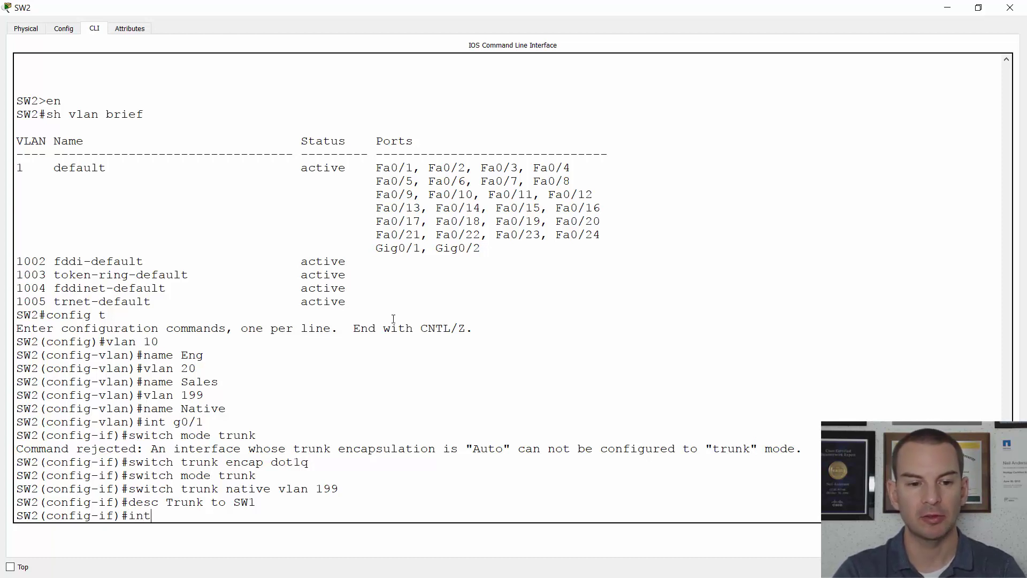
pyautogui.write(' g0/2')
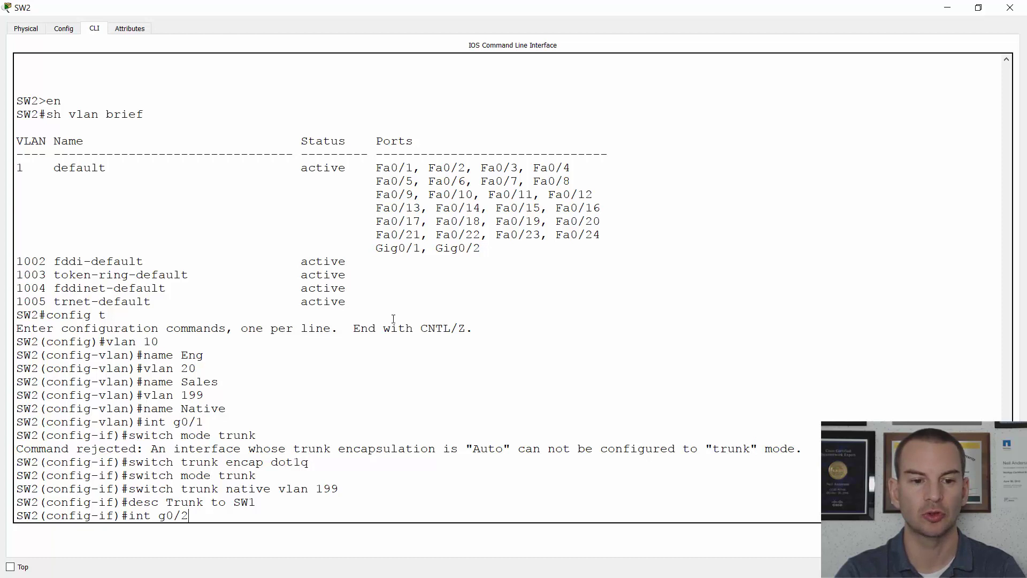
pyautogui.press('Return')
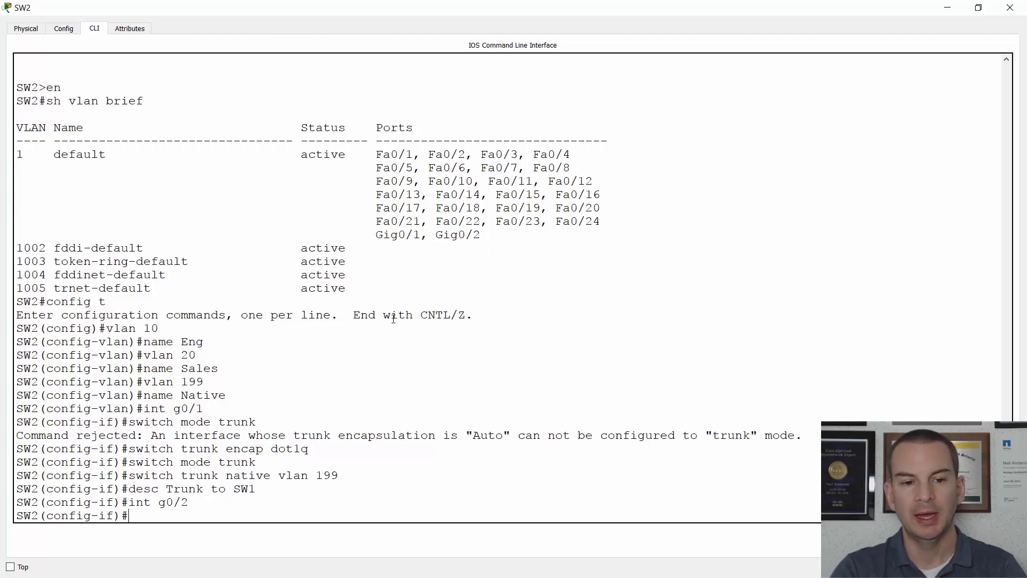
pyautogui.write('swit')
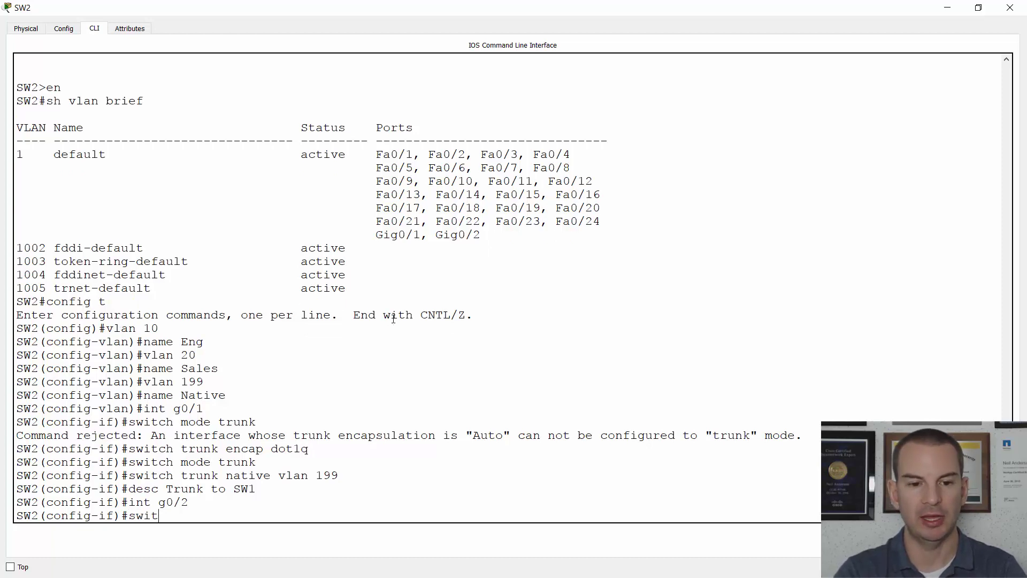
pyautogui.write('ch trunk en')
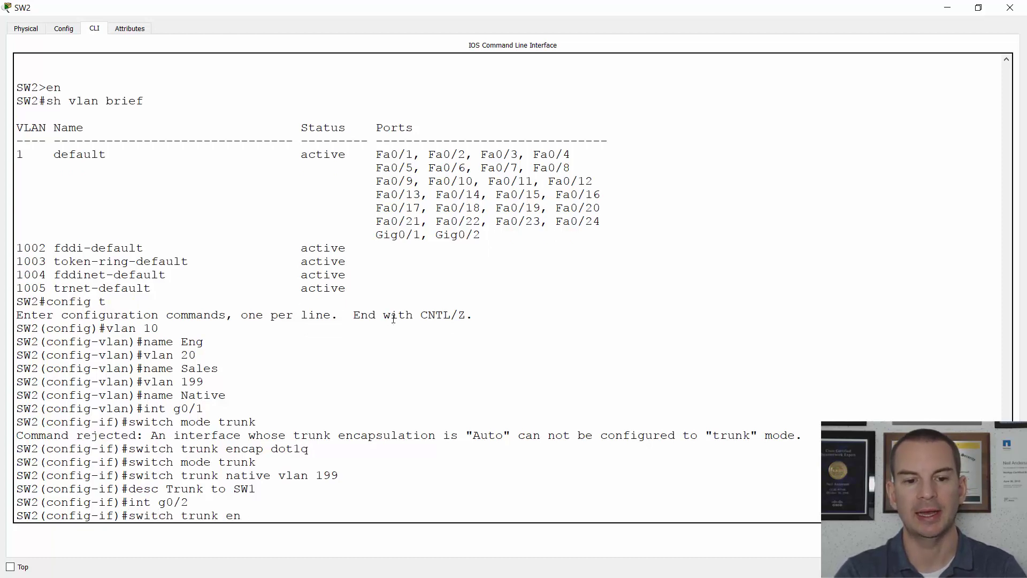
pyautogui.write('cap dot1')
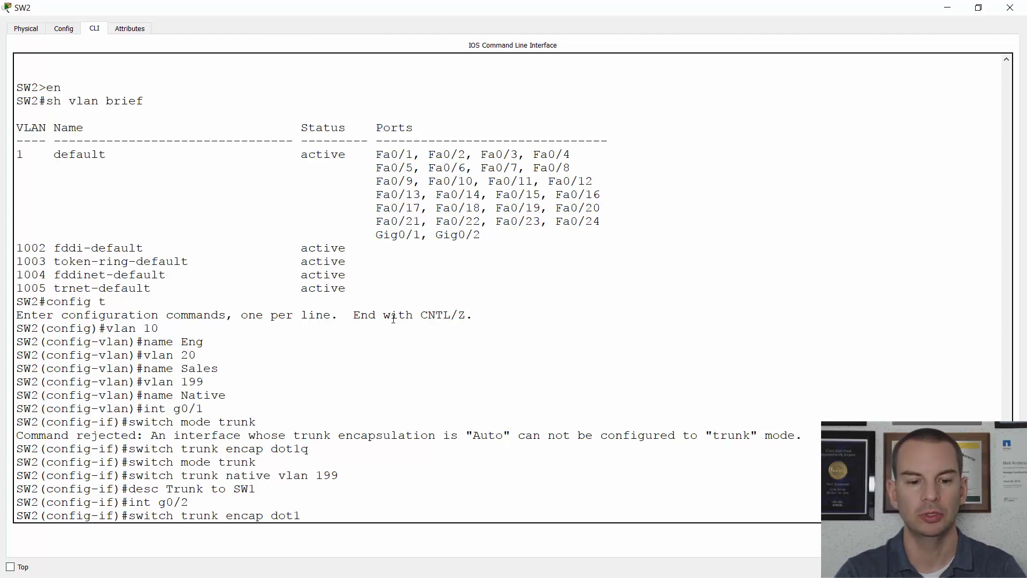
pyautogui.write('q')
pyautogui.press('Return')
# Set the switchport mode of SW2's interface g0/2 to trunk.
pyautogui.write('switch')
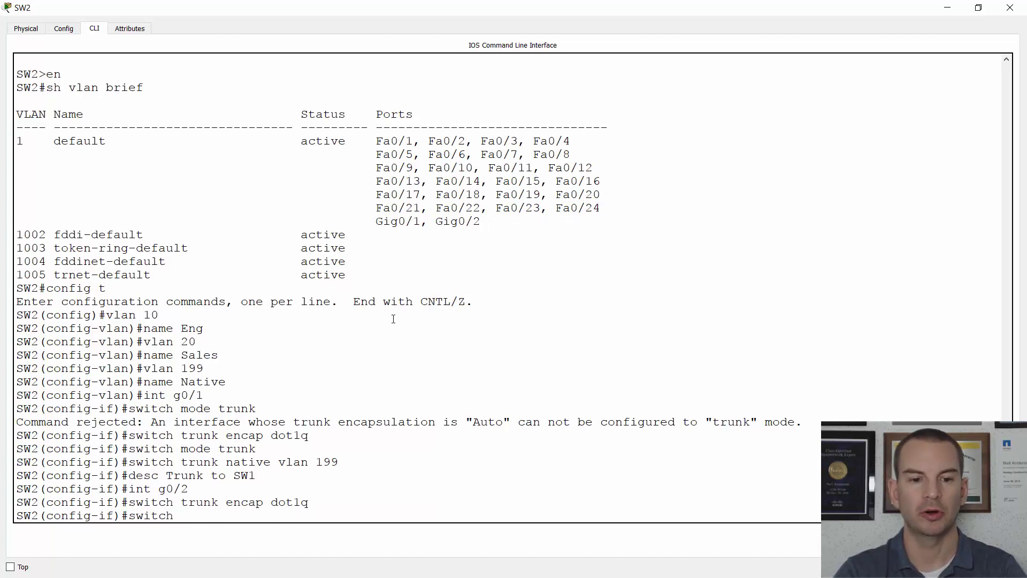
pyautogui.write(' mode trunk')
pyautogui.press('Return')
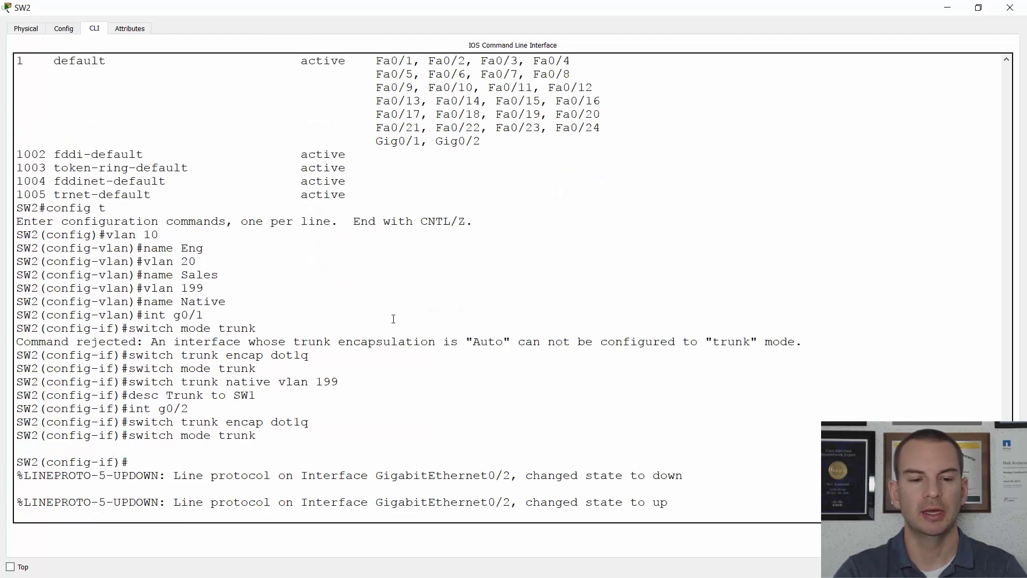
pyautogui.press('Return')
# Set the native VLAN of the g0/2 trunk on SW2 to 199.
pyautogui.write('swtich')
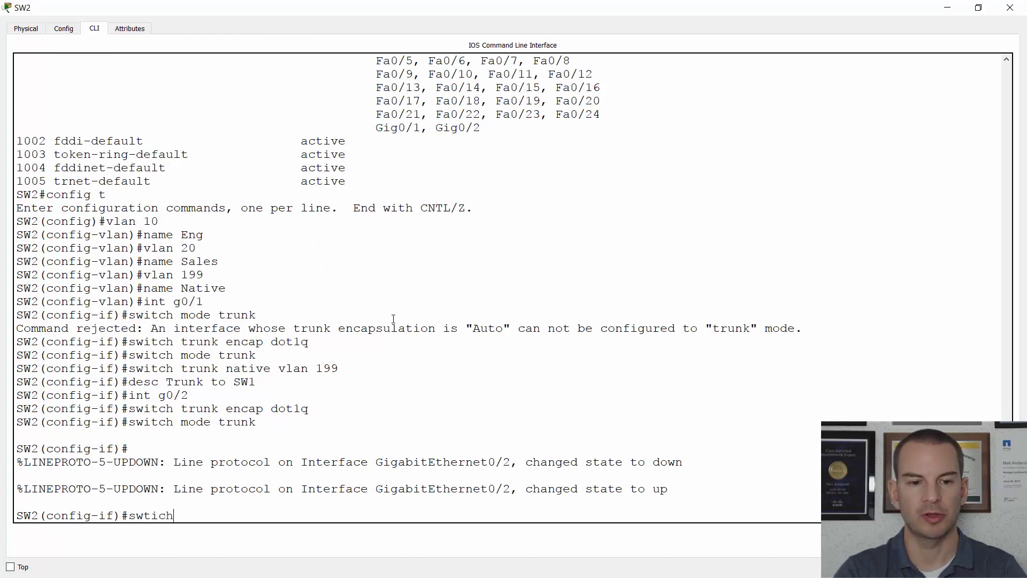
pyautogui.press('BackSpace')
pyautogui.press('BackSpace')
pyautogui.press('BackSpace')
pyautogui.press('BackSpace')
pyautogui.write('itch ')
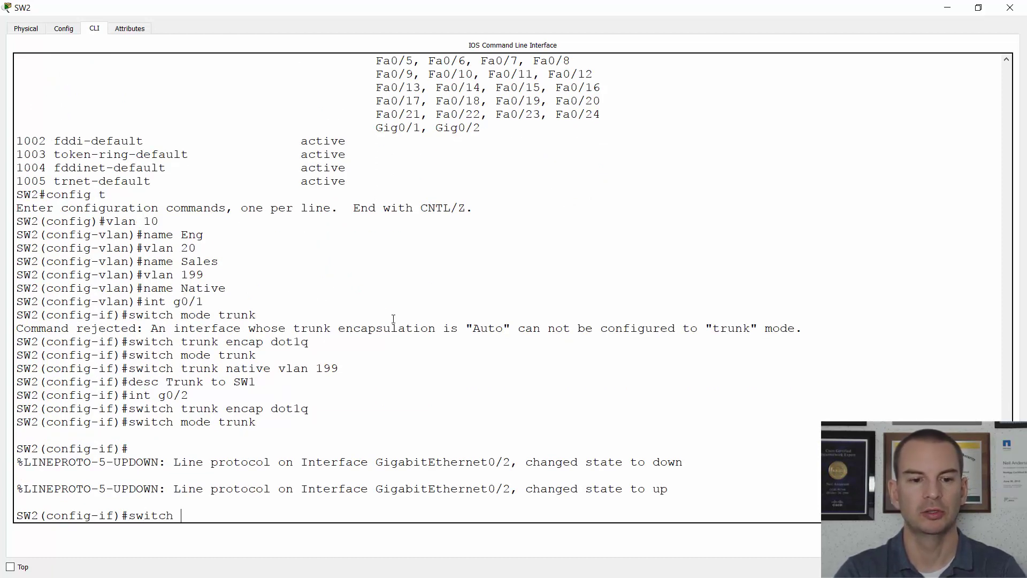
pyautogui.write('trunk n')
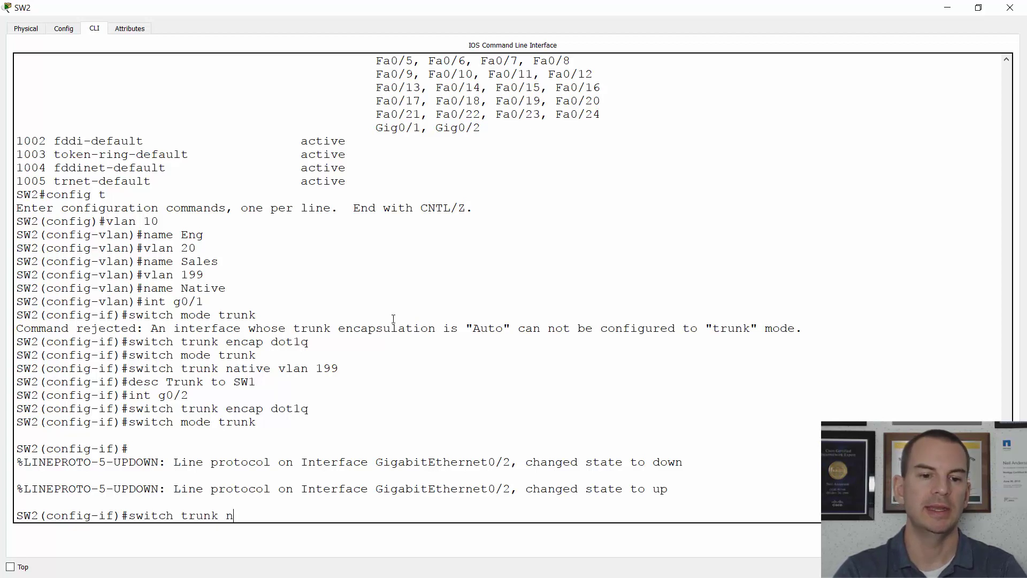
pyautogui.write('ative l')
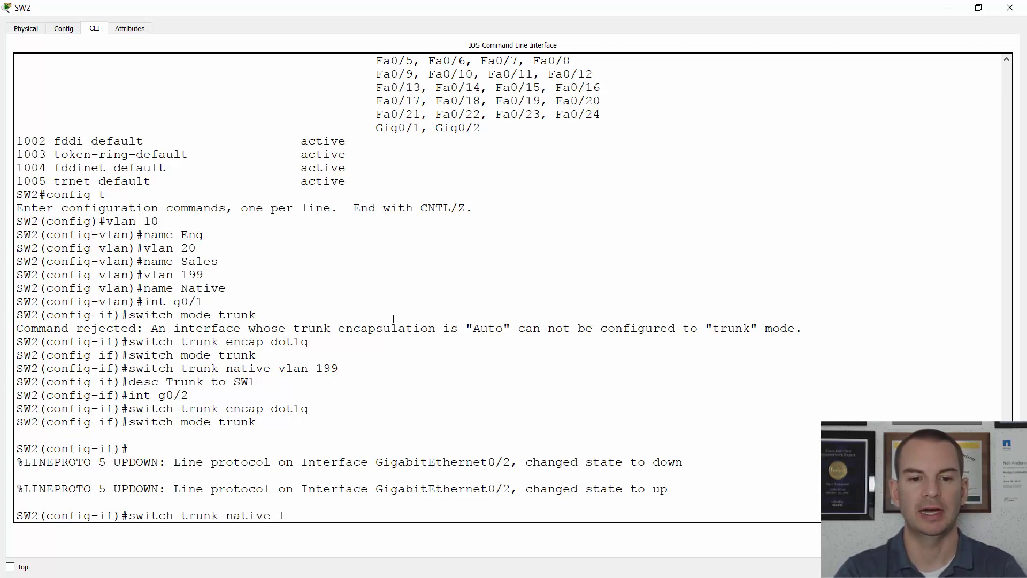
pyautogui.write('an')
pyautogui.press('BackSpace')
pyautogui.press('BackSpace')
pyautogui.press('BackSpace')
pyautogui.write('val')
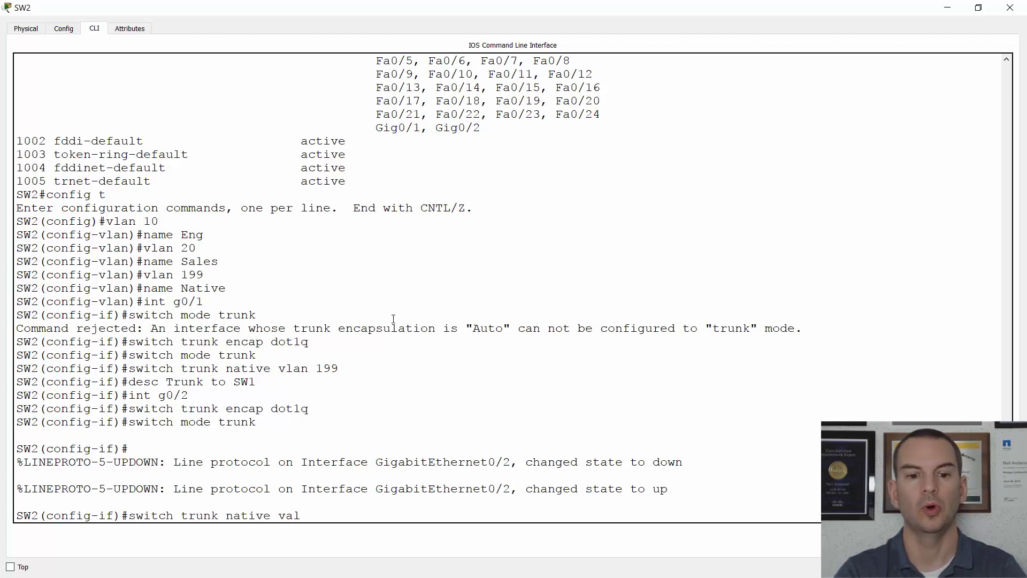
pyautogui.press('BackSpace')
pyautogui.press('BackSpace')
pyautogui.write('lan 19')
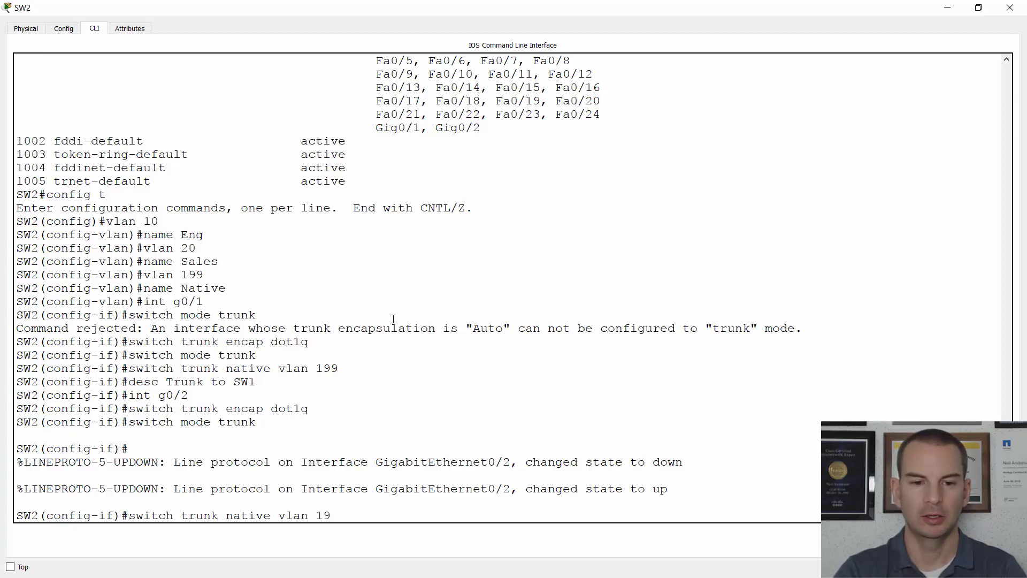
pyautogui.write('9')
pyautogui.press('Return')
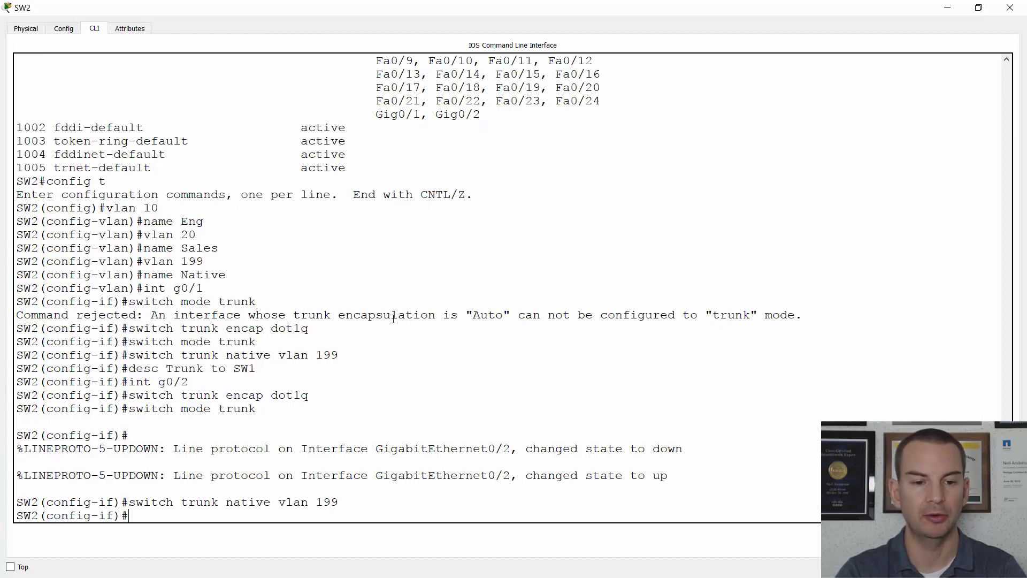
# Leave configuration mode on SW2 and display the brief VLAN list with "sh vlan brief".
pyautogui.write('end')
pyautogui.press('Return')
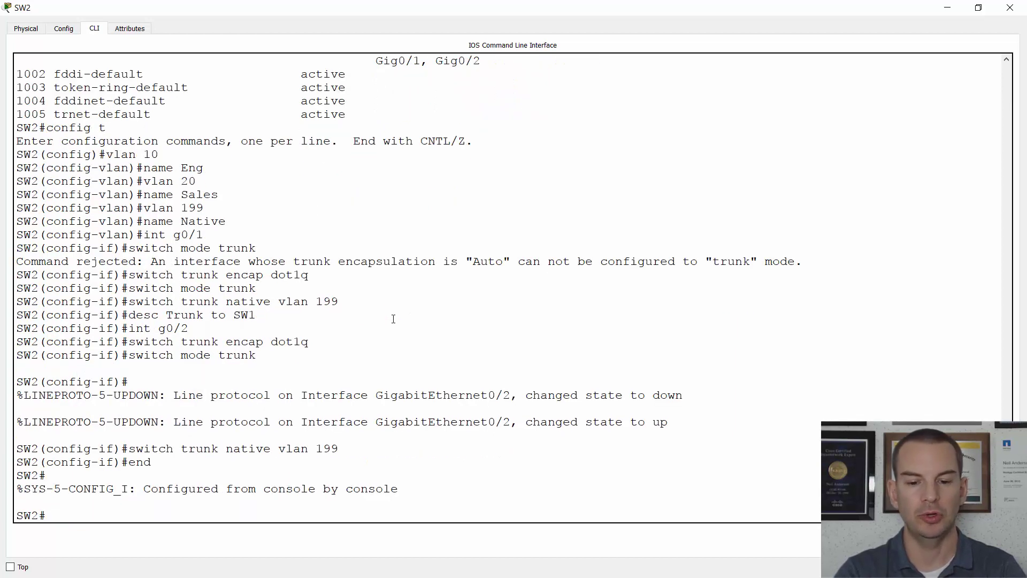
pyautogui.write('sh vlan bri')
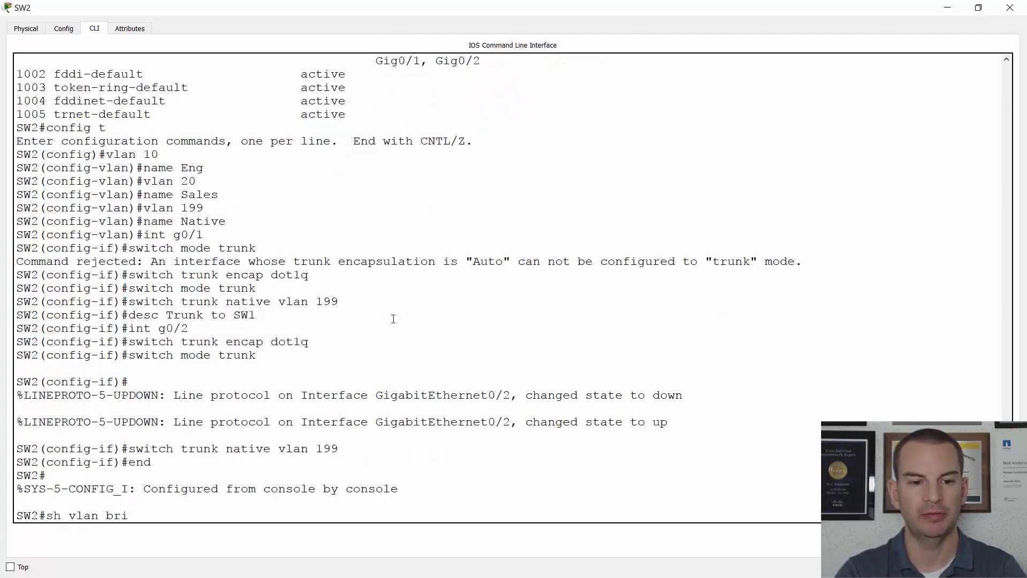
pyautogui.write('ef')
pyautogui.press('Return')
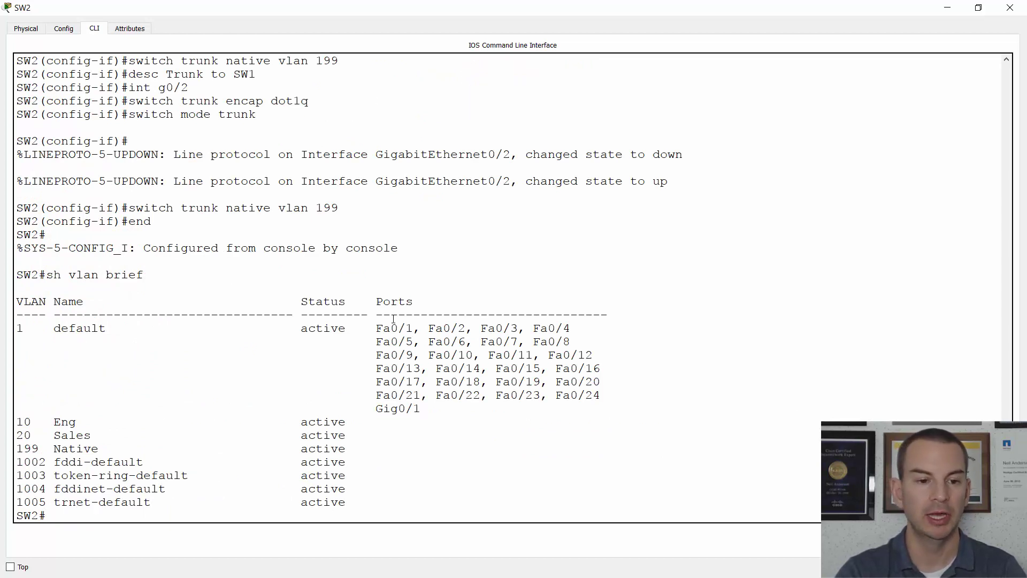
# Display the switchport details of SW2's interface g0/1 and examine its administrative and operational modes.
pyautogui.write('sh in')
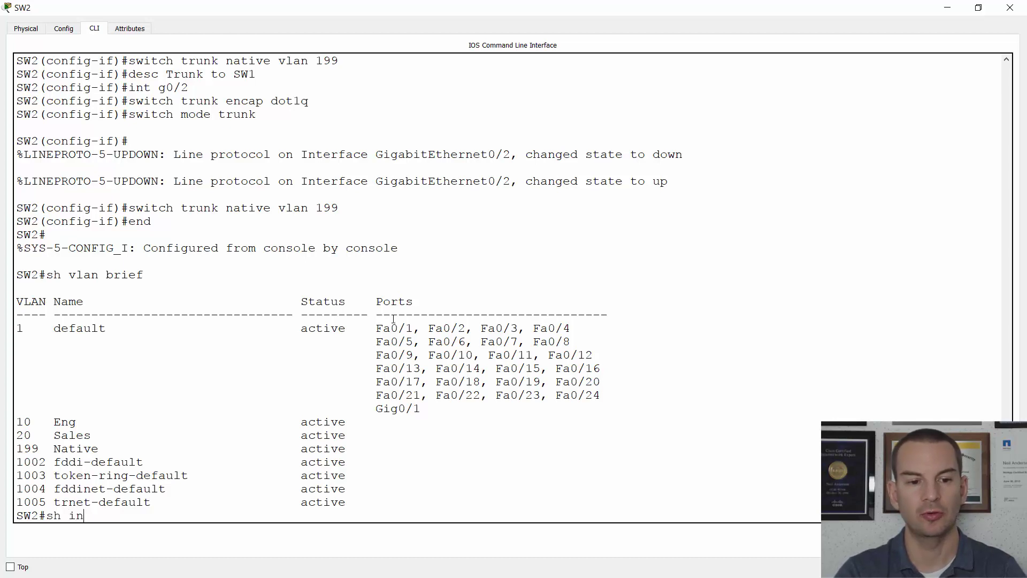
pyautogui.write('t g0/1 ')
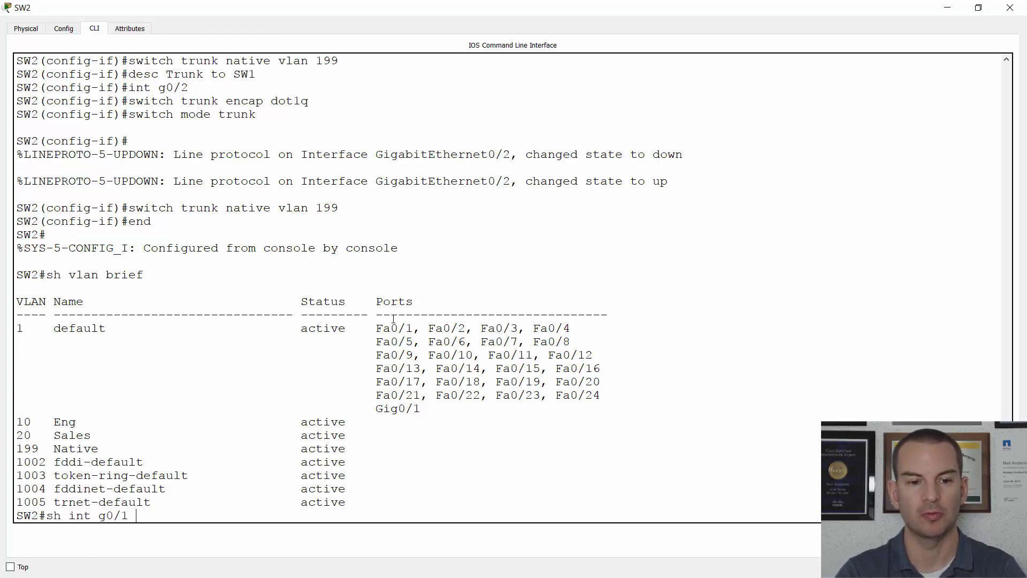
pyautogui.write('switcho')
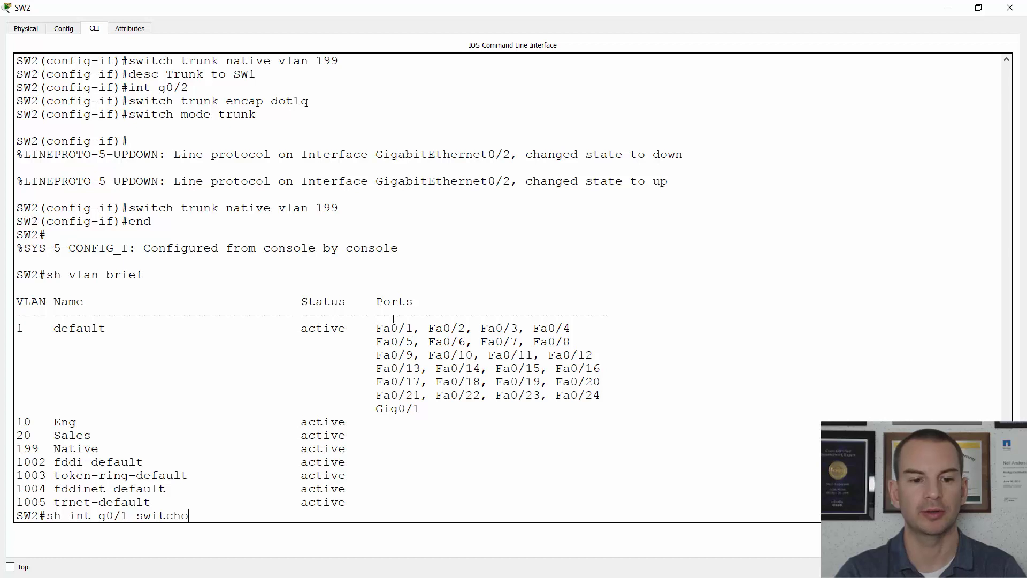
pyautogui.press('BackSpace')
pyautogui.write('port')
pyautogui.press('Return')
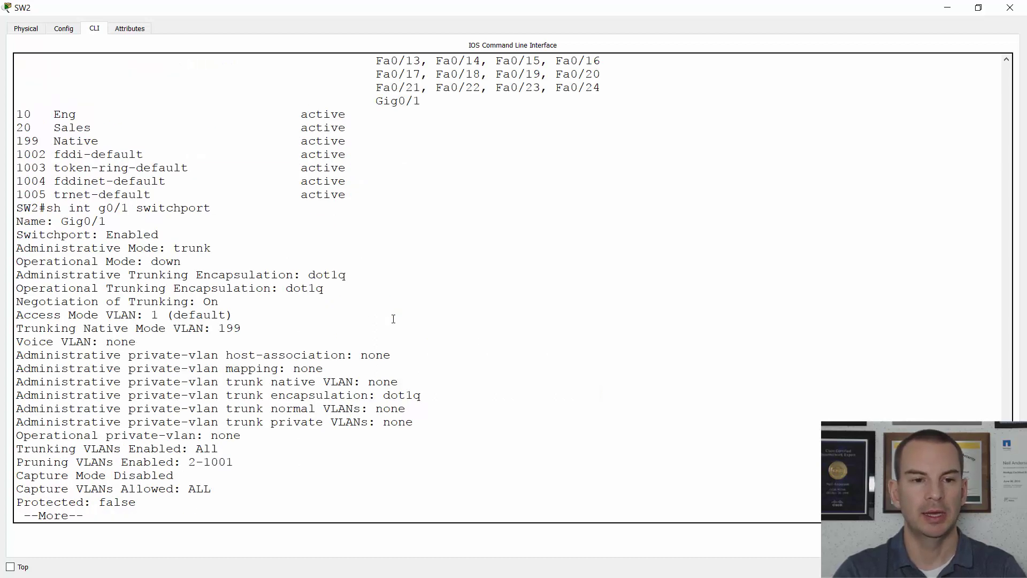
pyautogui.press('space')
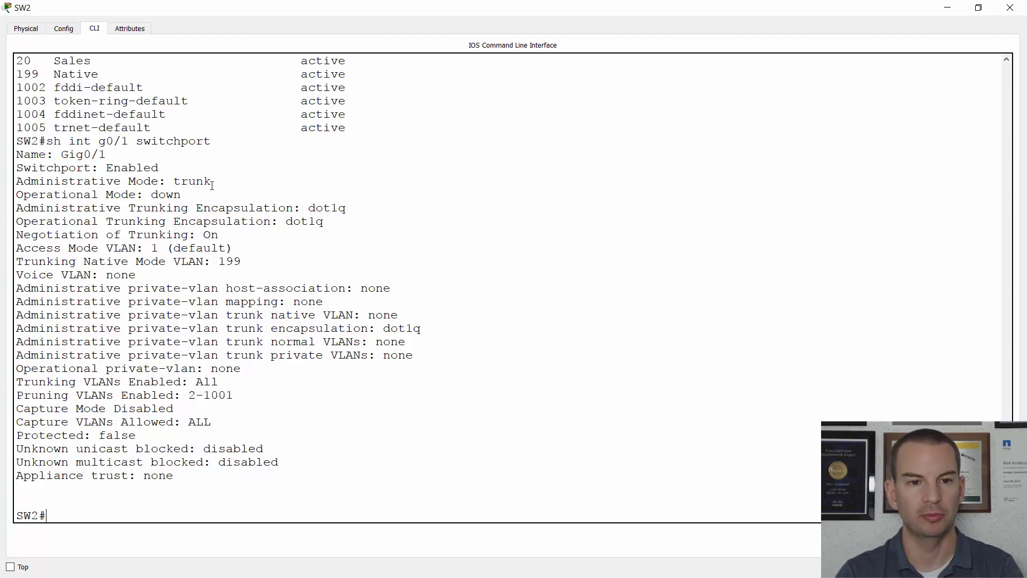
pyautogui.moveTo(217, 182); pyautogui.dragTo(17, 182)
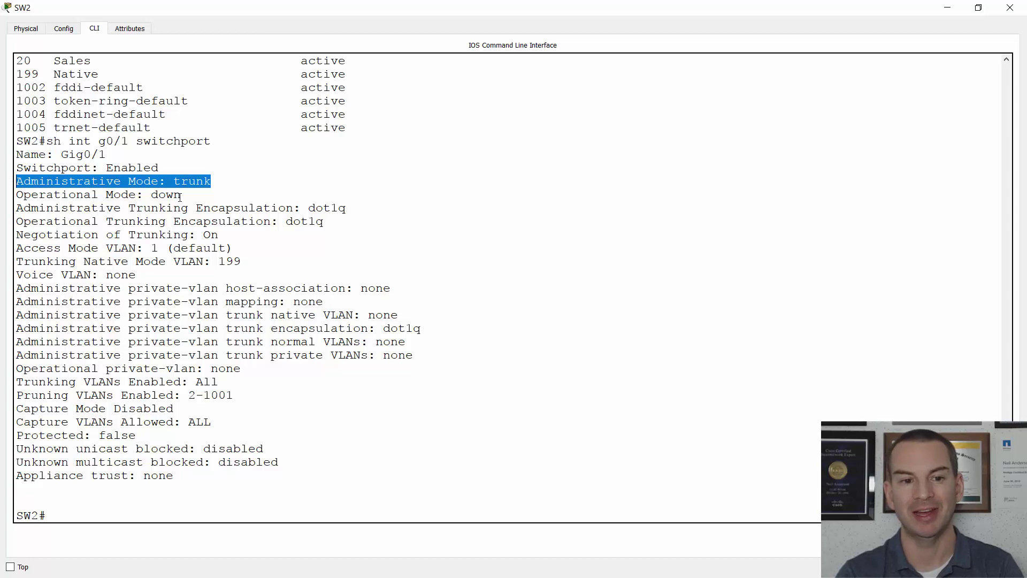
pyautogui.moveTo(181, 196); pyautogui.dragTo(15, 195)
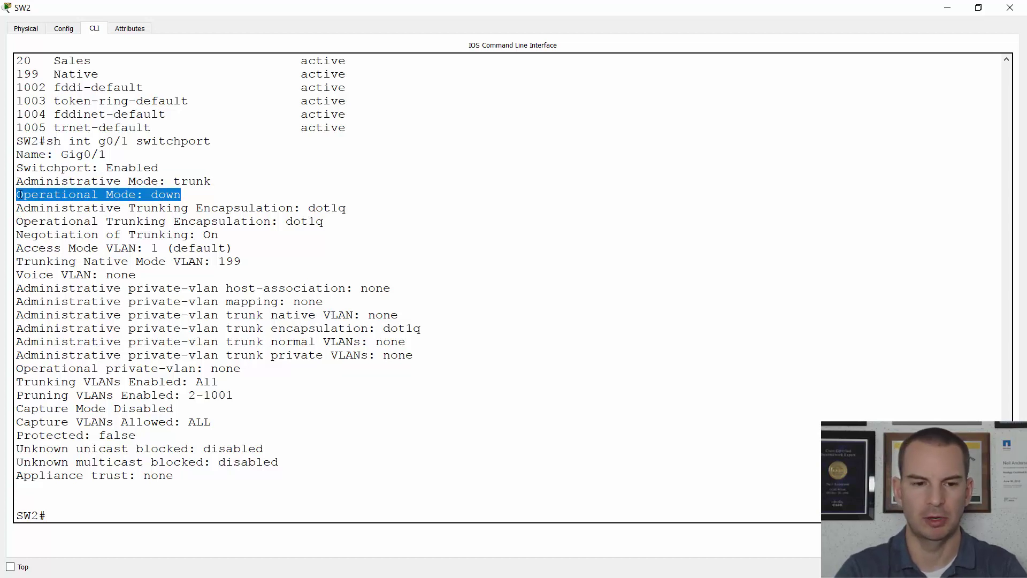
# List SW2's interface states with "sh ip int brief" and examine the GigabitEthernet0/1 entry.
pyautogui.write('sh ip int brief')
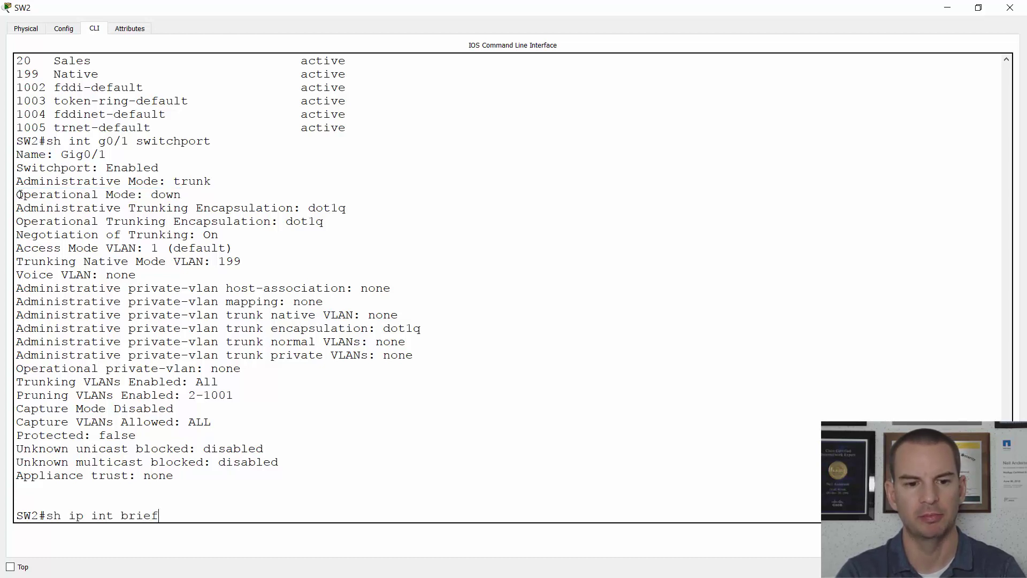
pyautogui.press('Return')
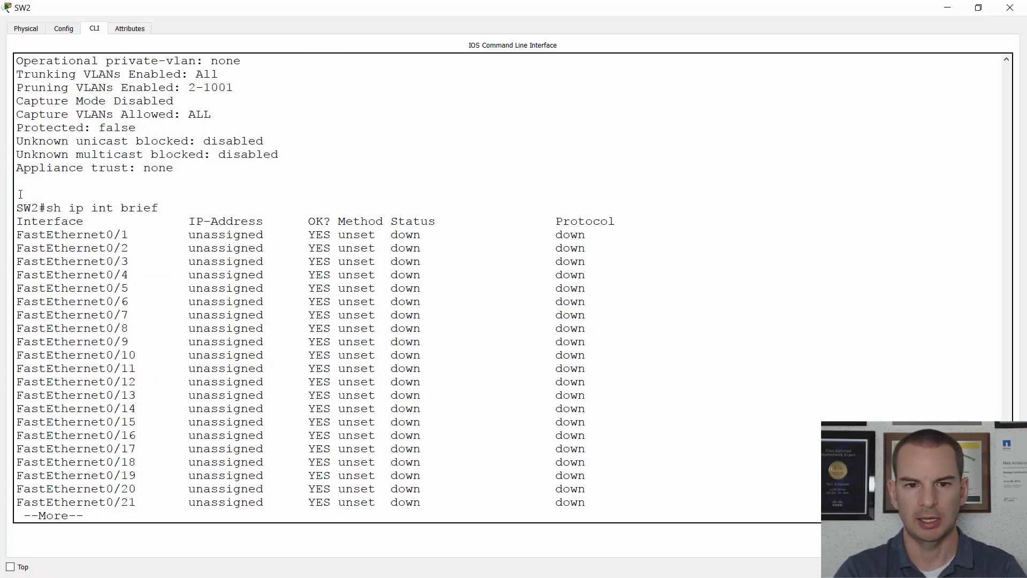
pyautogui.press('space')
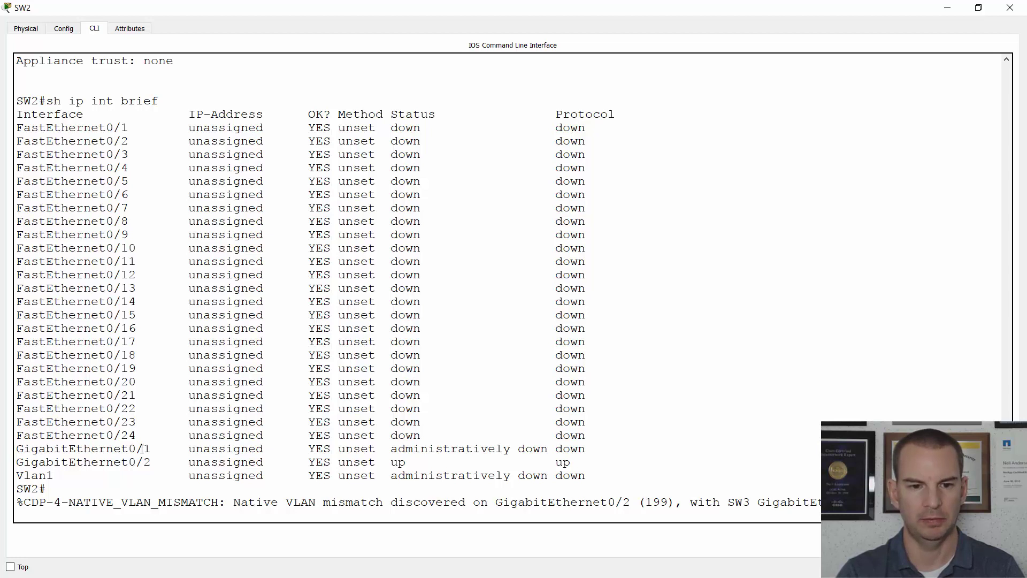
pyautogui.moveTo(588, 451); pyautogui.dragTo(11, 450)
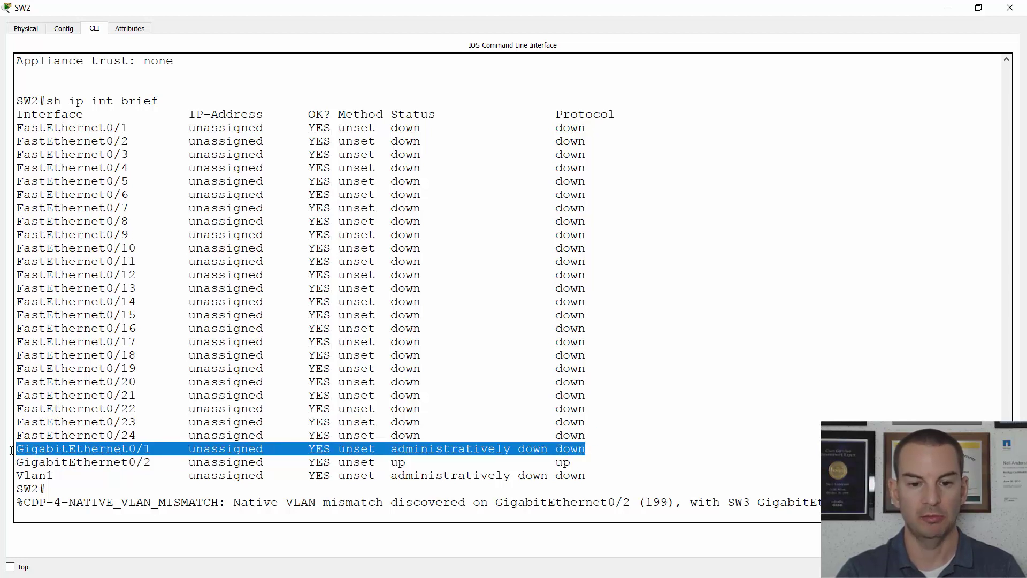
pyautogui.click(229, 442)
pyautogui.press('Return')
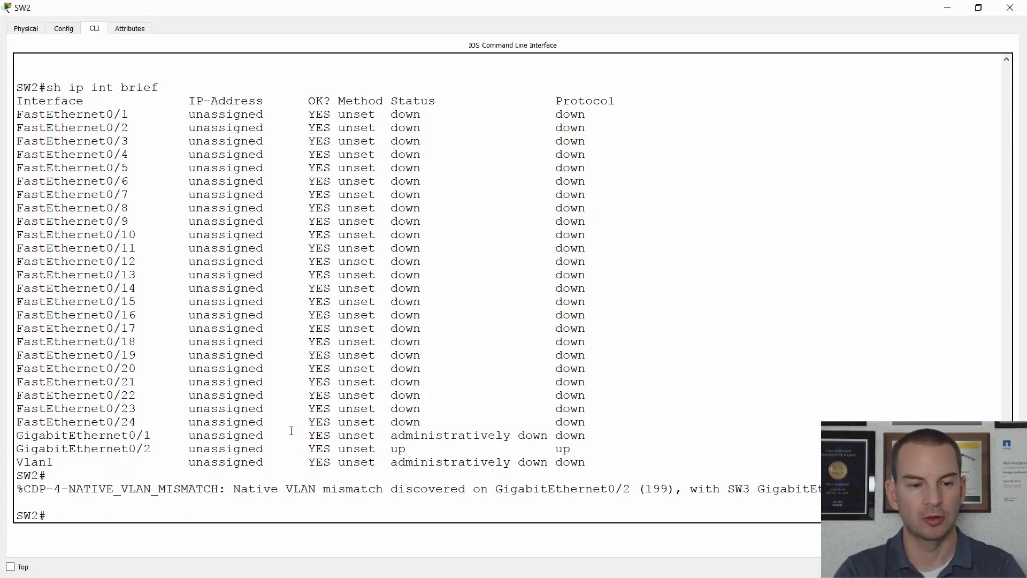
# Enter configuration mode on SW2 and enable interface g0/1 with "no shut".
pyautogui.write('config t')
pyautogui.press('Return')
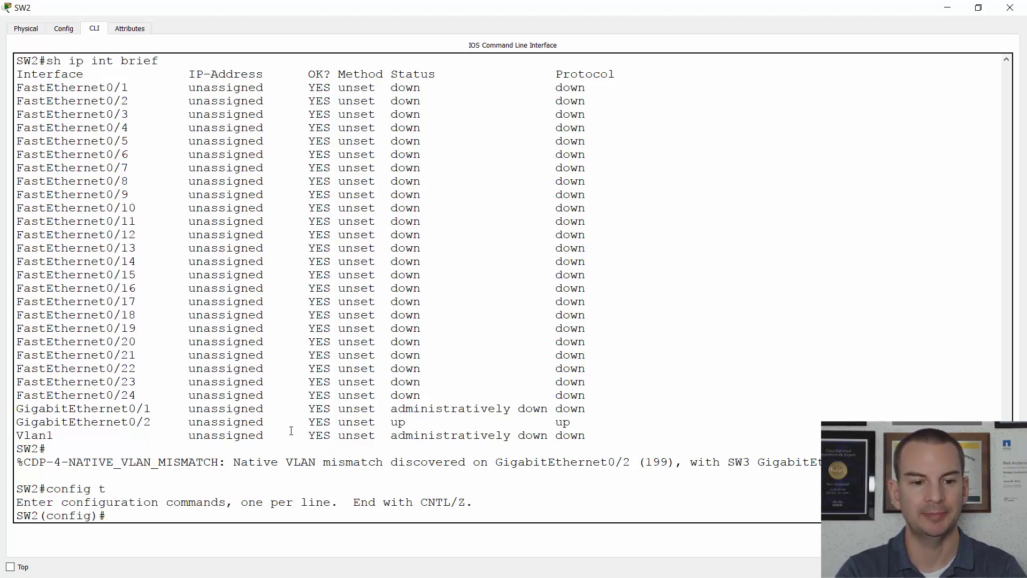
pyautogui.write('int g0/')
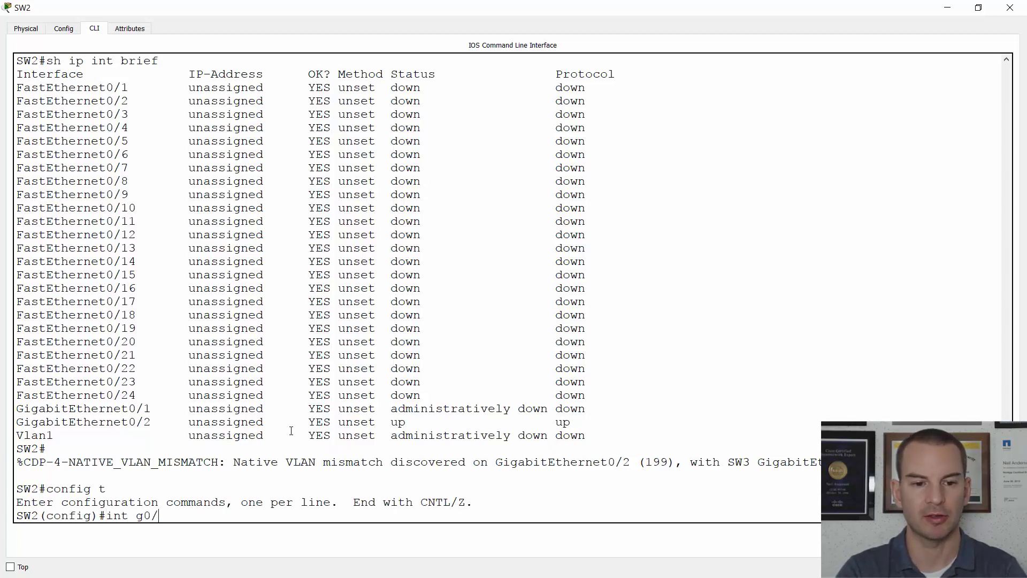
pyautogui.write('1')
pyautogui.press('Return')
pyautogui.write('no shut')
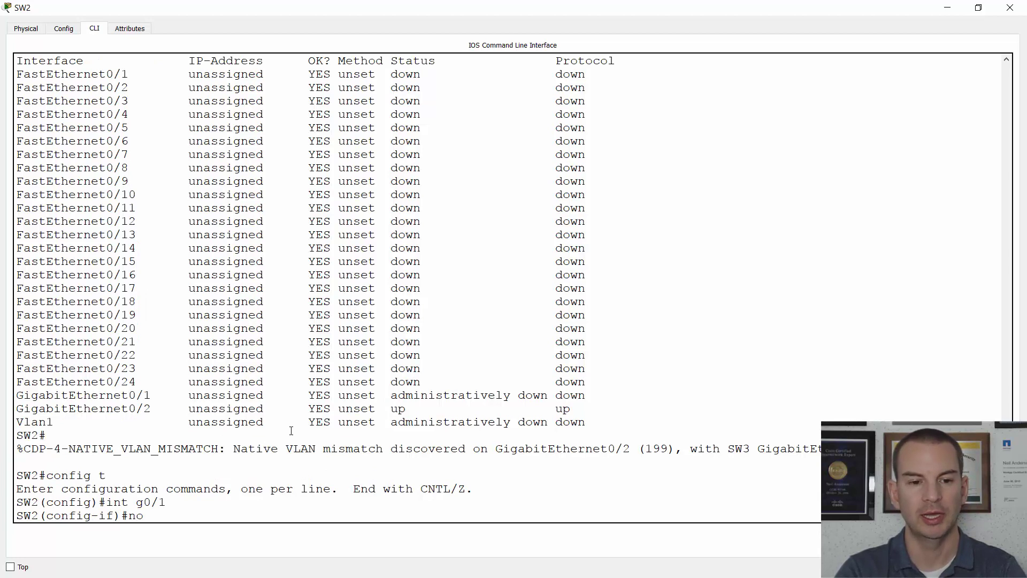
pyautogui.press('Return')
pyautogui.press('Return')
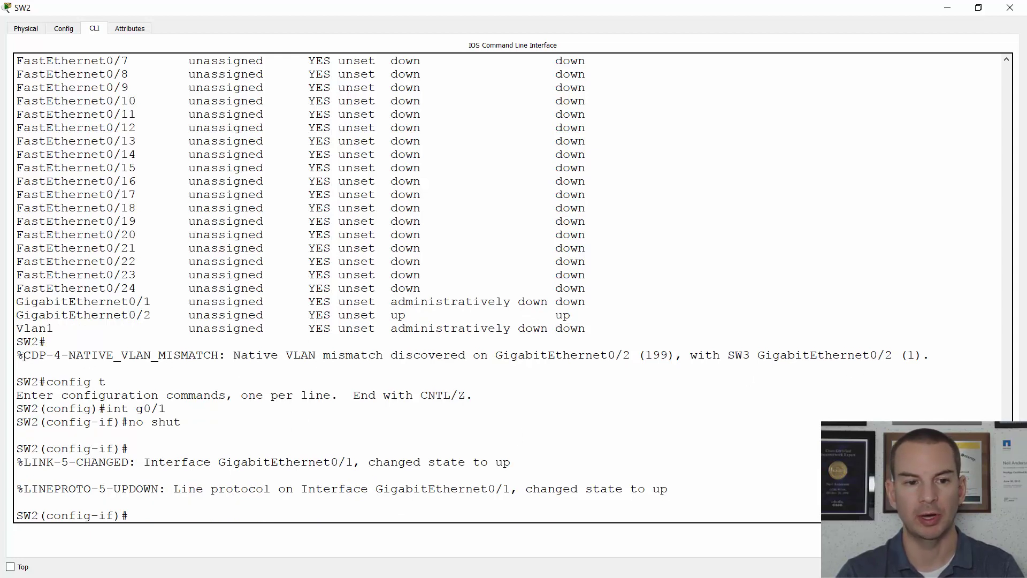
# Examine the CDP native VLAN message about SW2's GigabitEthernet0/2 link to SW3.
pyautogui.moveTo(18, 356); pyautogui.dragTo(366, 356)
pyautogui.click(448, 348)
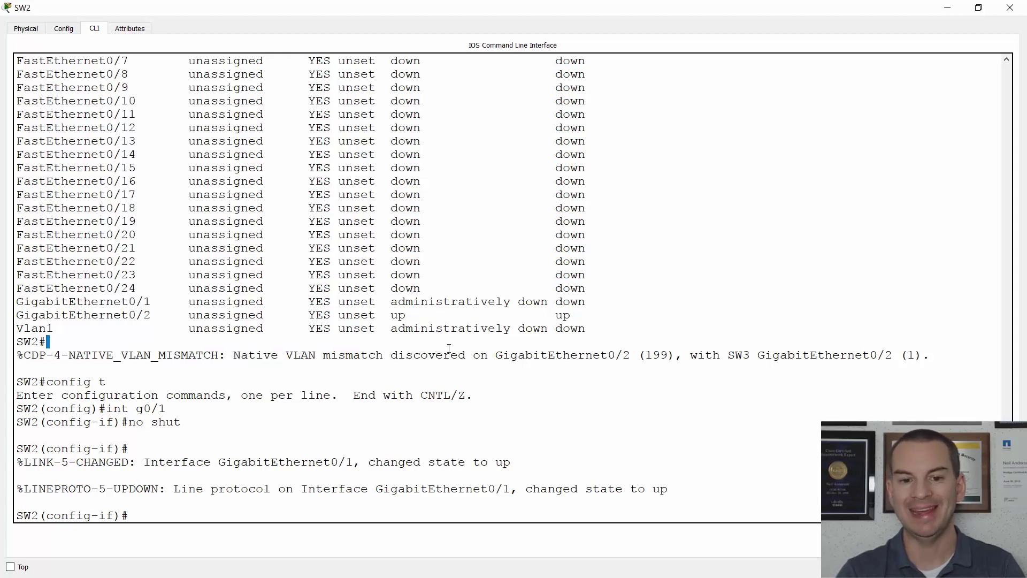
# Highlight the CDP native VLAN mismatch message for GigabitEthernet0/2 and leave configuration mode on SW2.
pyautogui.moveTo(449, 349); pyautogui.dragTo(631, 355)
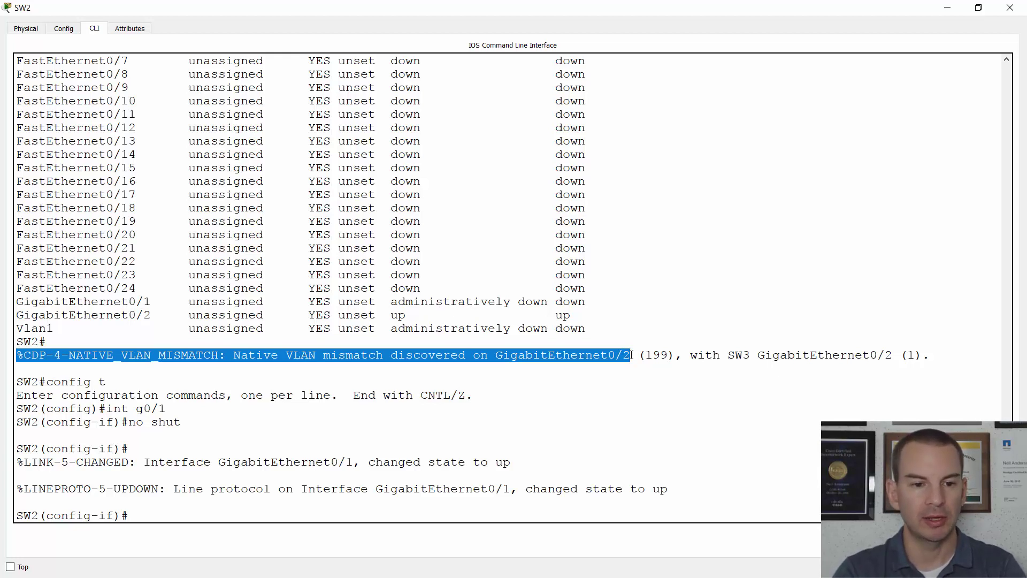
pyautogui.write('end')
pyautogui.press('Return')
pyautogui.press('Return')
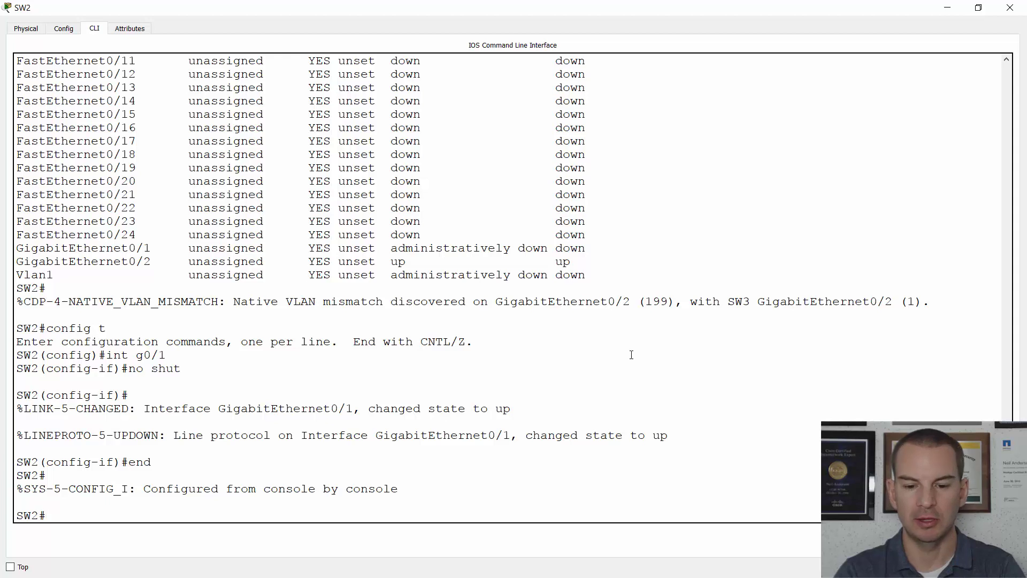
# Display the switchport details of SW2's interface g0/1 and examine its operational mode and trunking native VLAN.
pyautogui.write('sh int ')
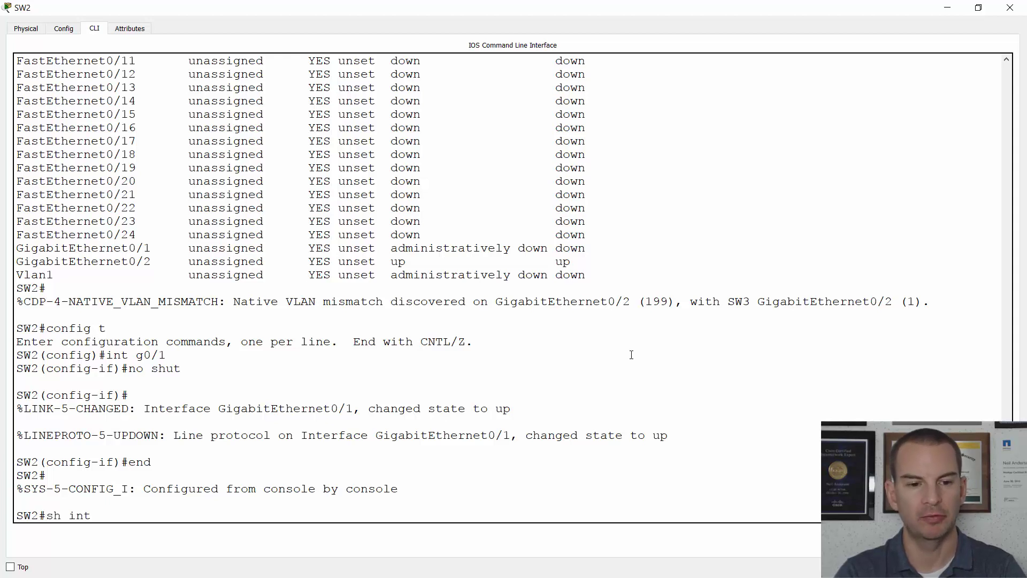
pyautogui.write('g0/1 swit')
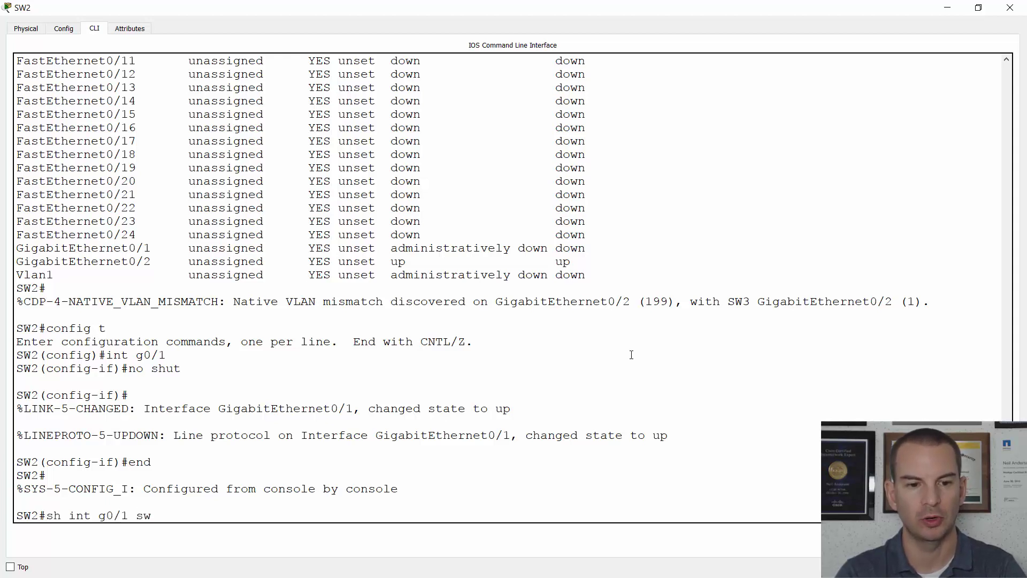
pyautogui.press('Tab')
pyautogui.press('Return')
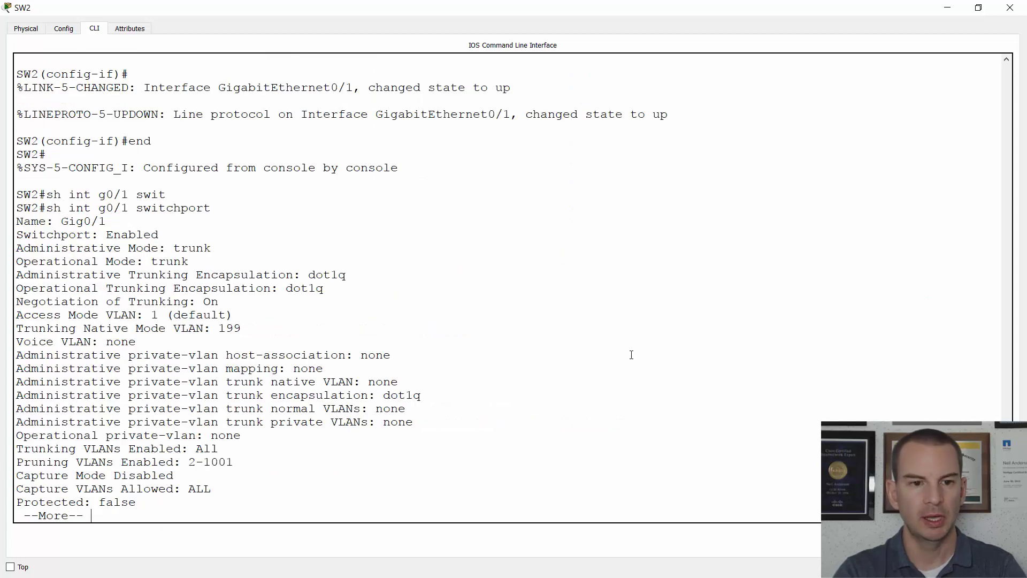
pyautogui.press('space')
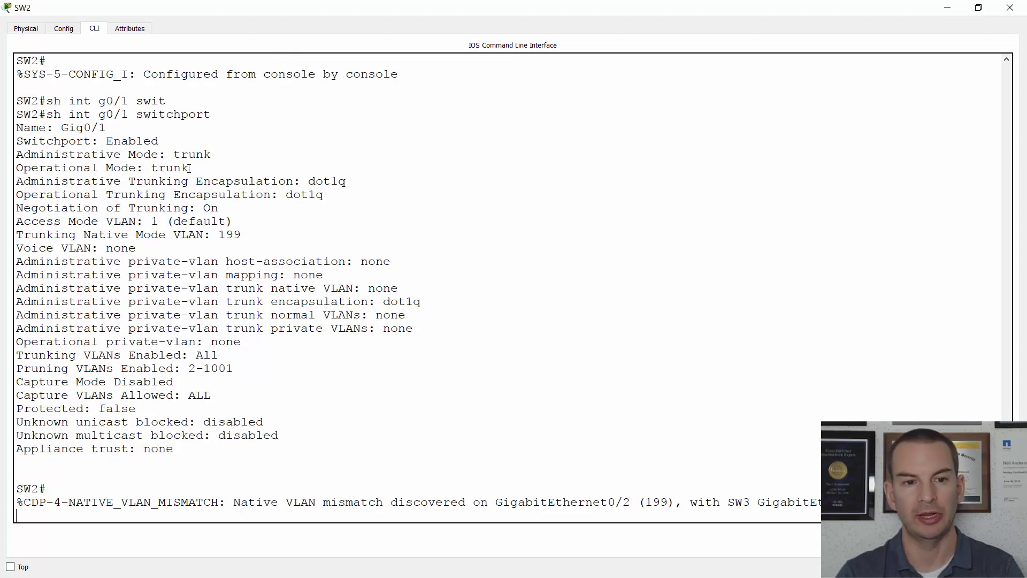
pyautogui.moveTo(189, 167); pyautogui.dragTo(16, 171)
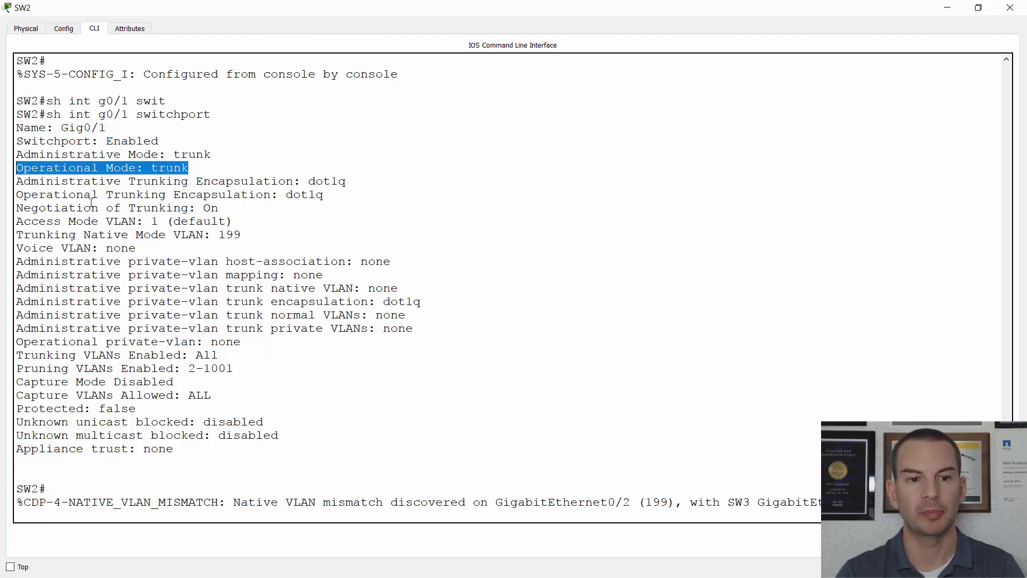
pyautogui.moveTo(242, 235); pyautogui.dragTo(11, 239)
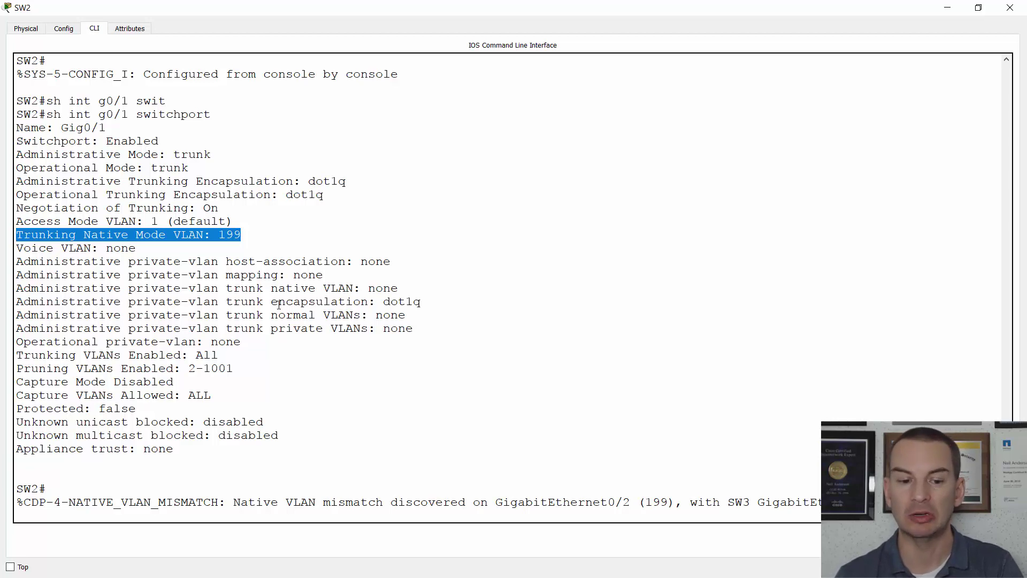
# Switch to SW3's command line and enter privileged mode and global configuration mode.
pyautogui.hotkey('alt', 'Tab')
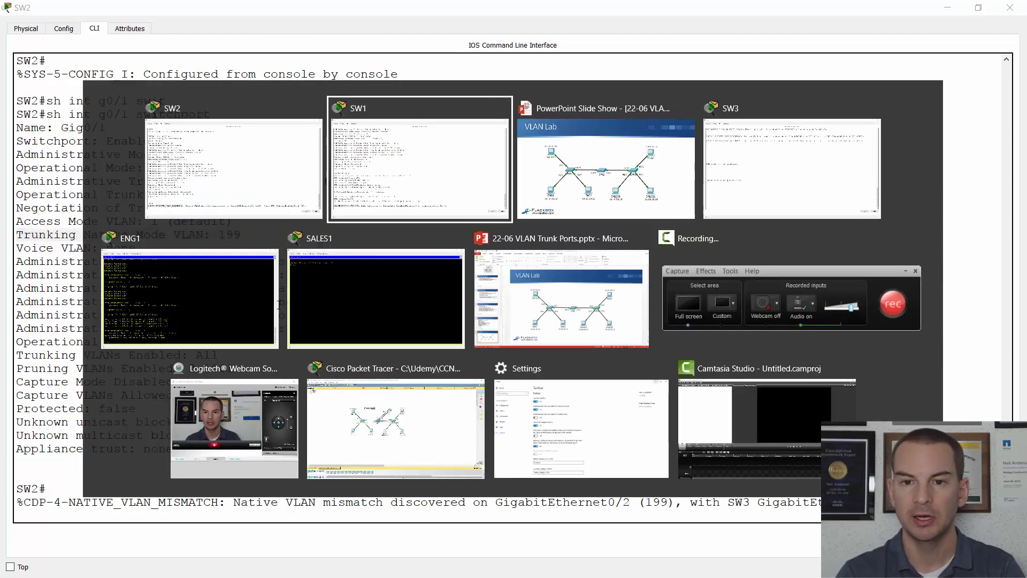
pyautogui.press('Tab')
pyautogui.press('Tab')
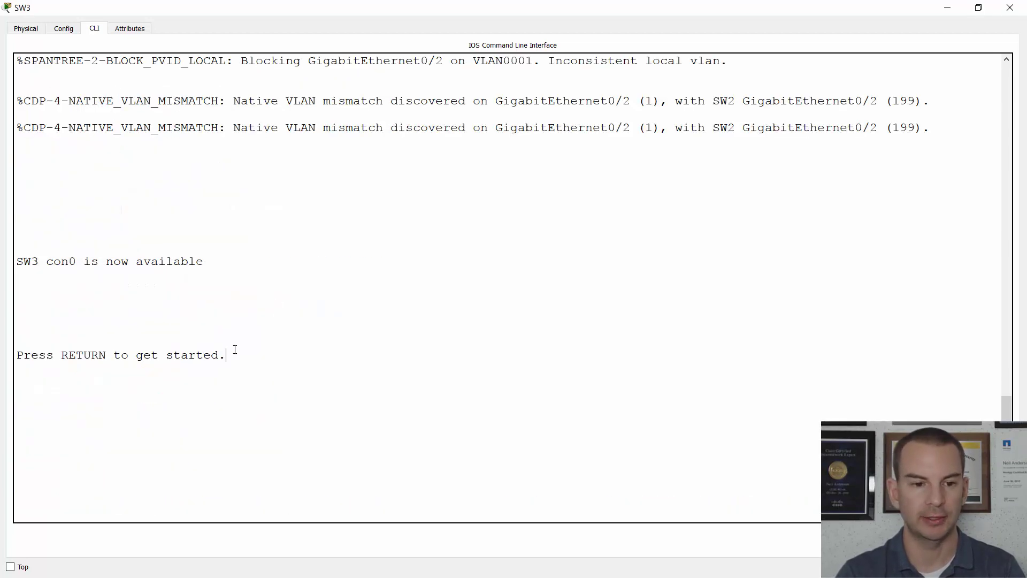
pyautogui.press('Return')
pyautogui.write('en')
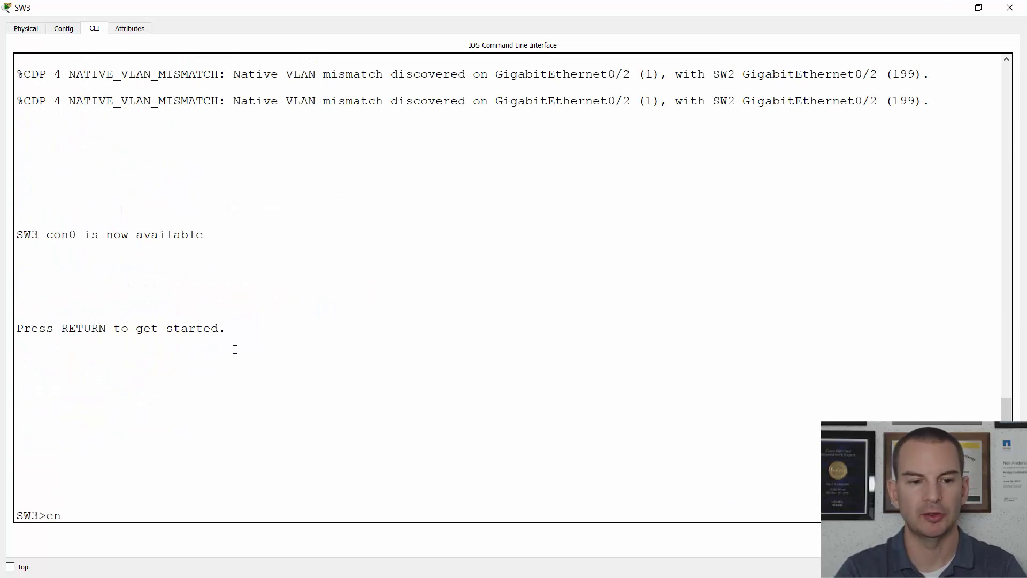
pyautogui.press('Return')
pyautogui.write('con')
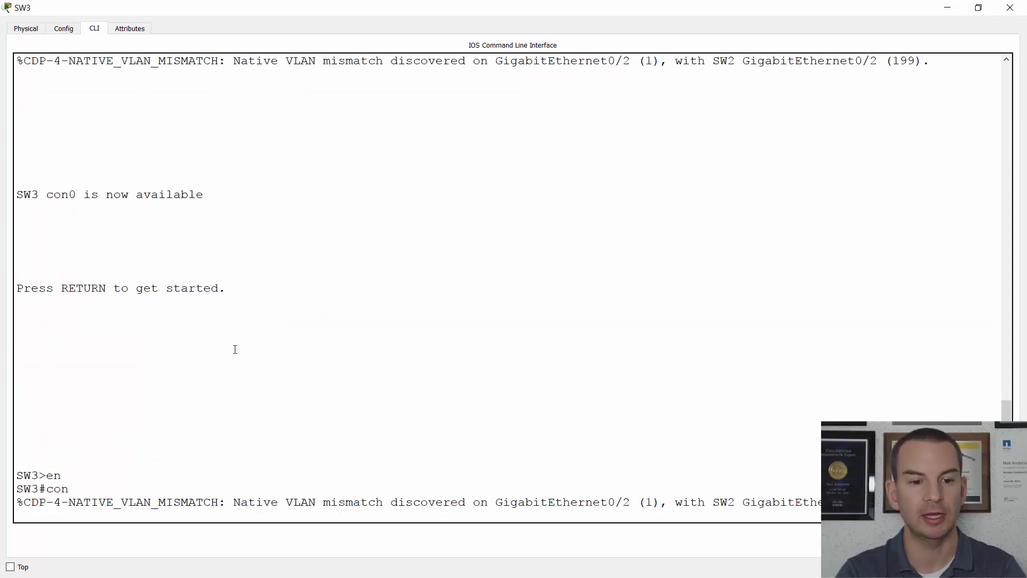
pyautogui.write(' fig t')
pyautogui.press('Return')
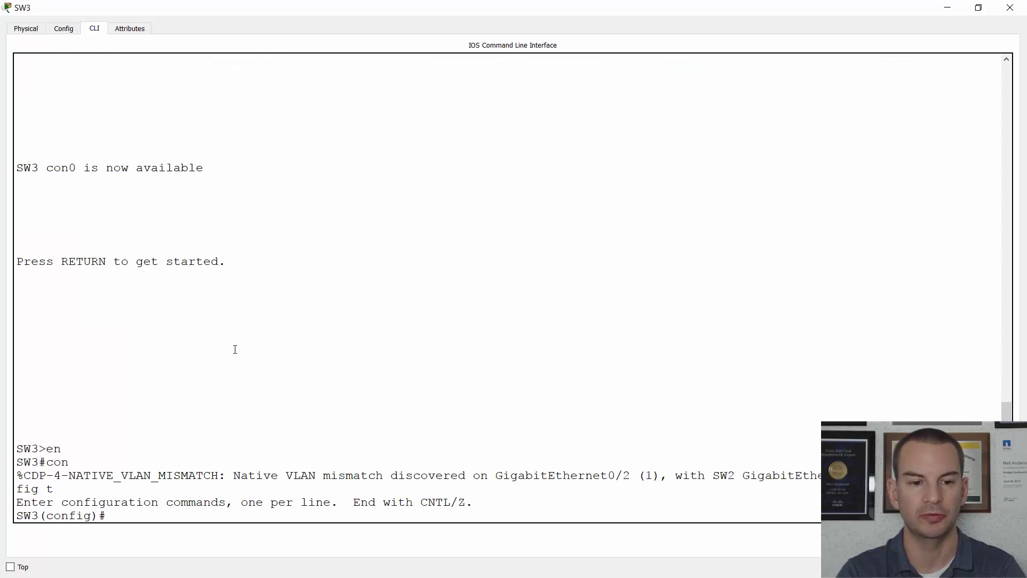
# Create VLAN 10 named Eng and VLAN 20 named Sales on SW3.
pyautogui.write('vlan 10')
pyautogui.press('Return')
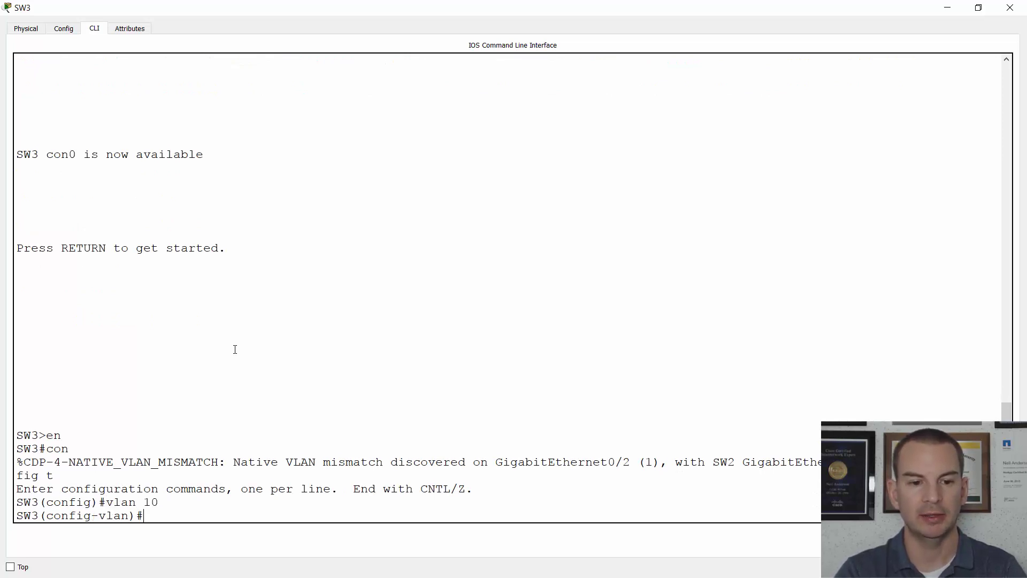
pyautogui.write('name Eng')
pyautogui.press('Return')
pyautogui.write('vlan 20')
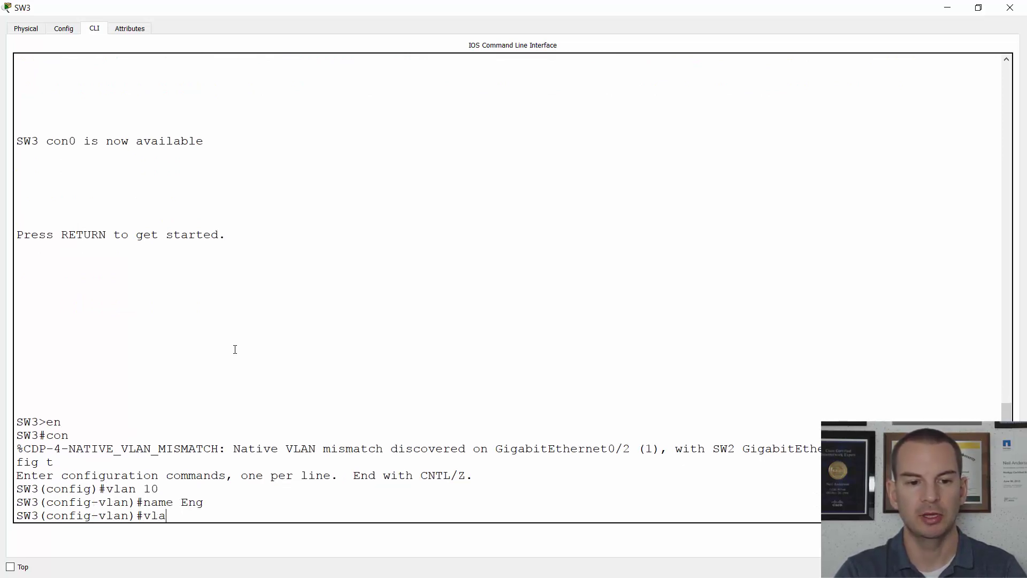
pyautogui.press('Return')
pyautogui.write('name Sales')
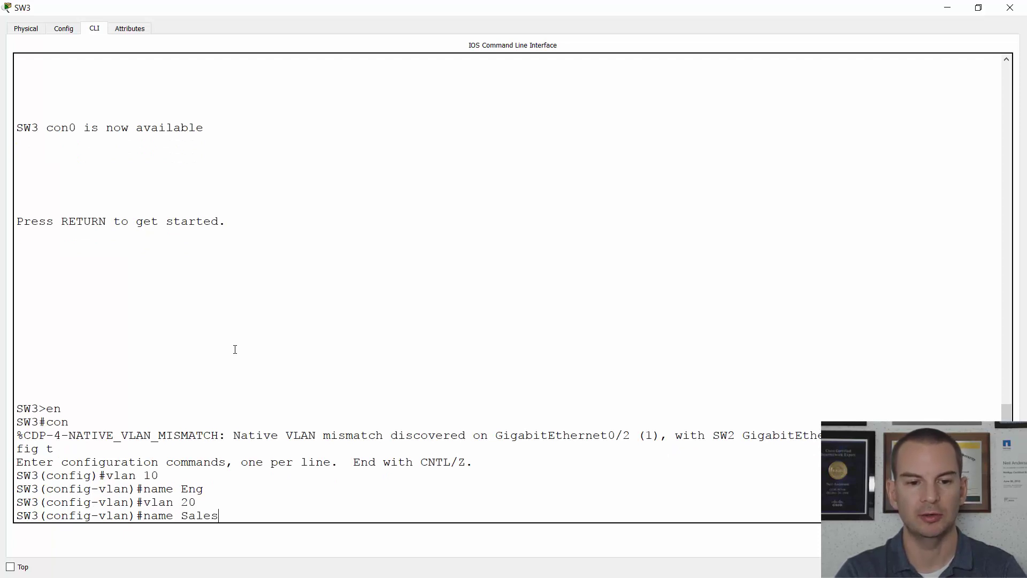
pyautogui.press('Return')
# Create VLAN 199 named Native on SW3.
pyautogui.write('vlan 199')
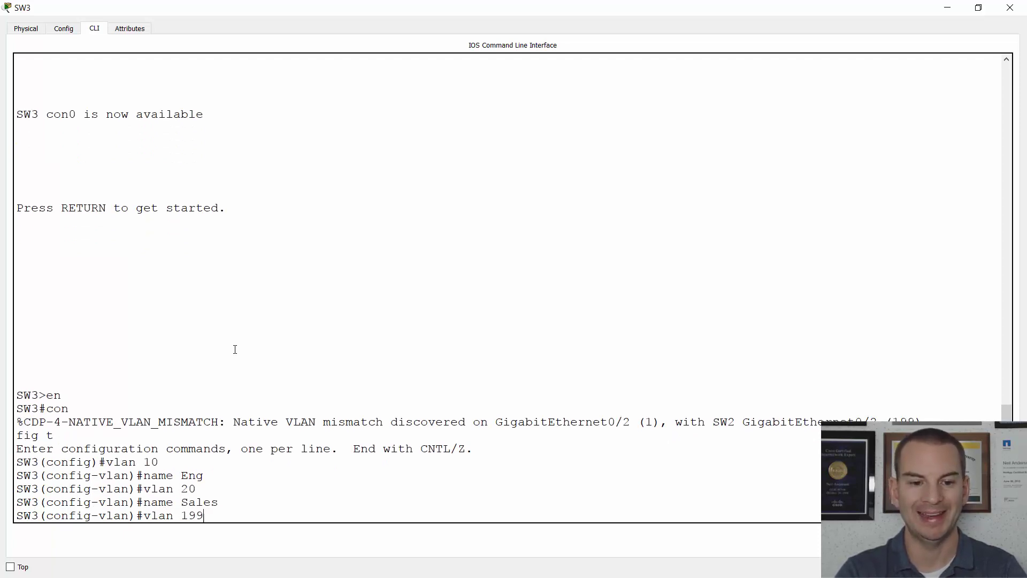
pyautogui.press('Return')
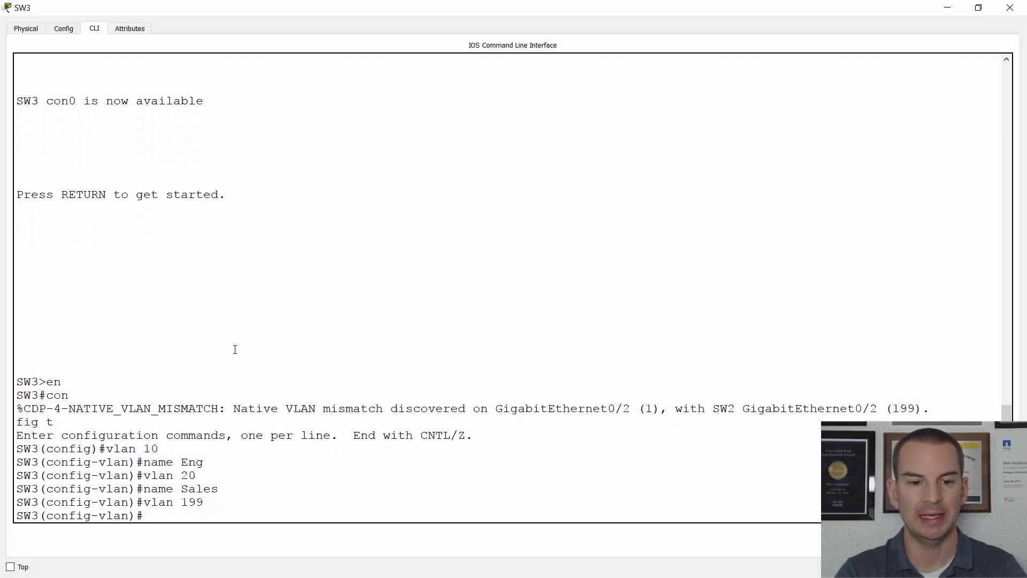
pyautogui.write('name Native')
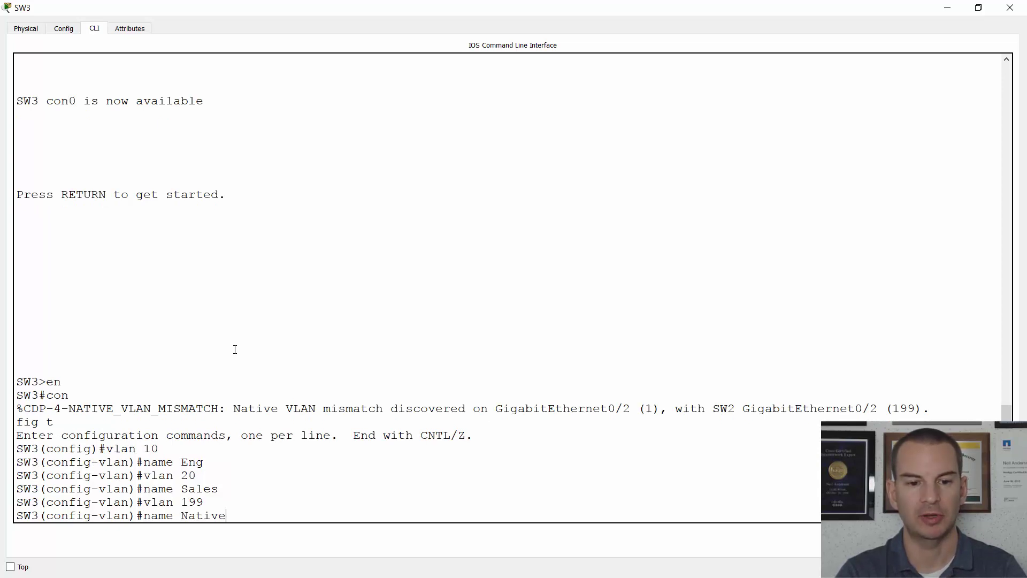
pyautogui.press('Return')
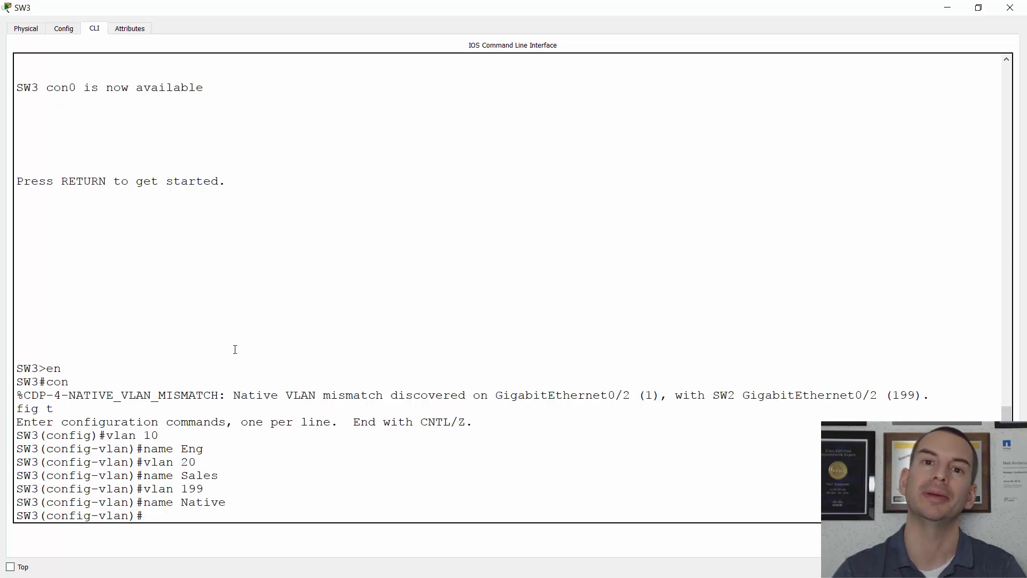
# Enter interface configuration mode for SW3's g0/2.
pyautogui.write('int ')
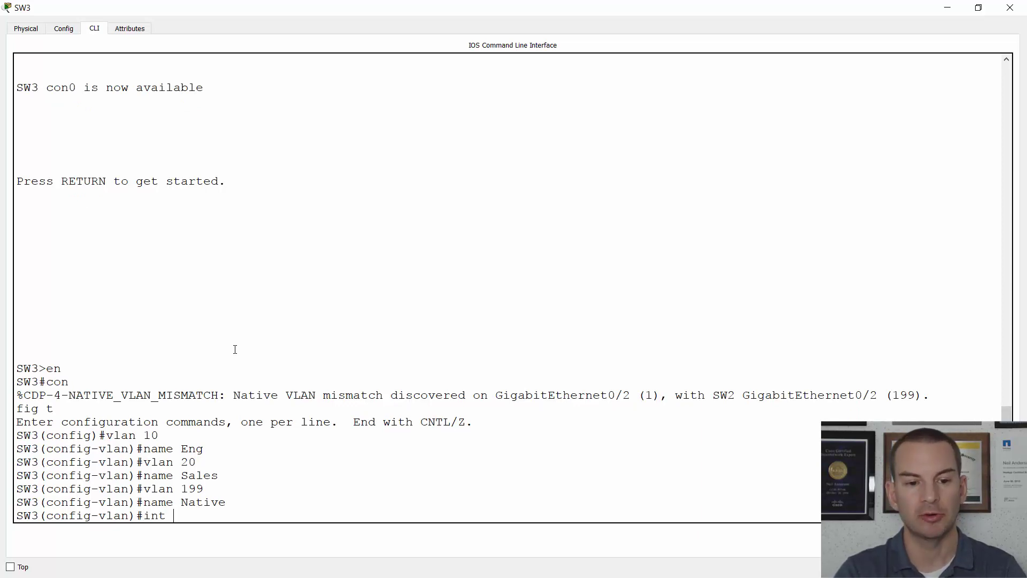
pyautogui.write('g0/2')
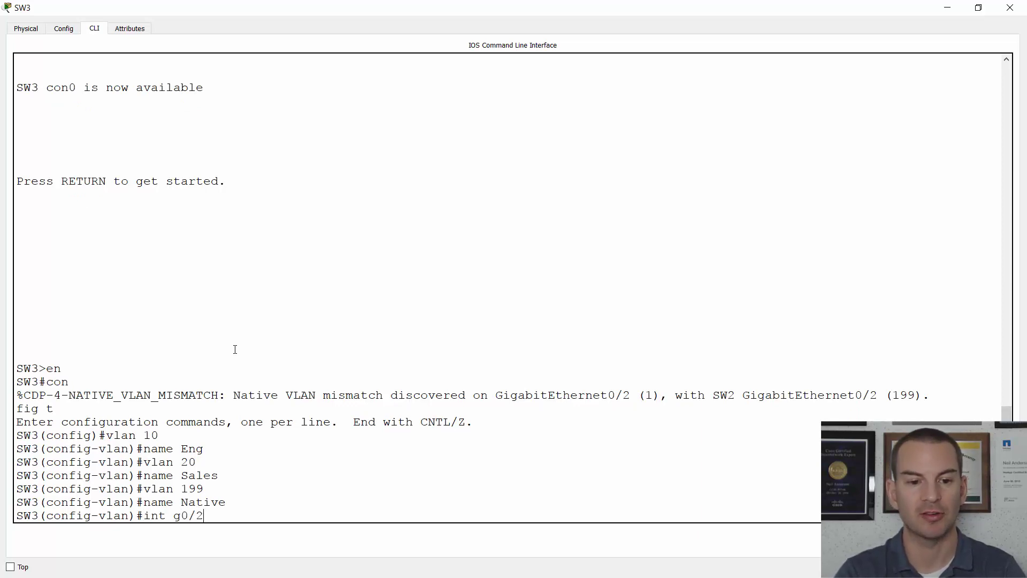
pyautogui.press('Return')
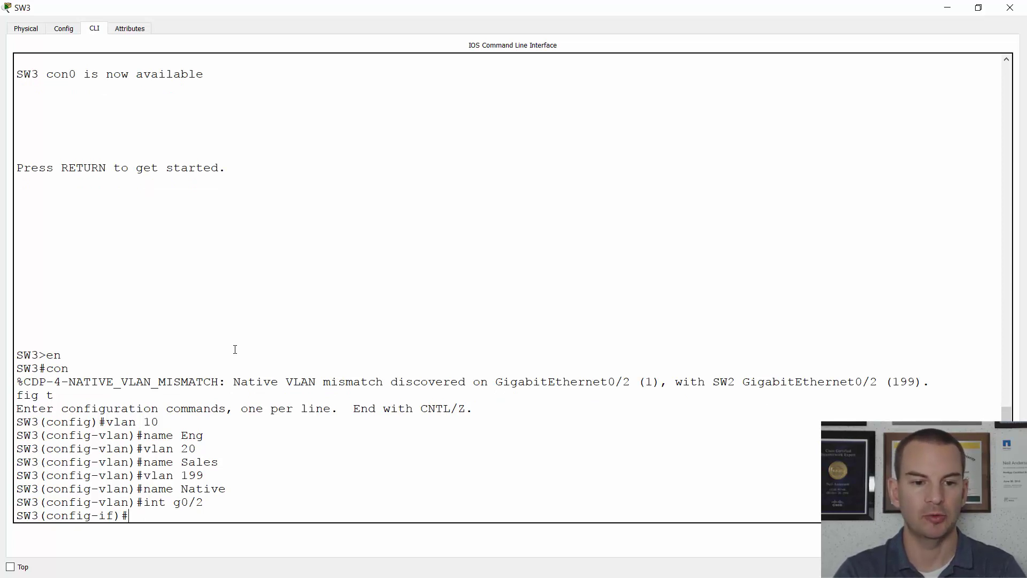
# Try to set the trunk encapsulation of SW3's g0/2 to dot1q with "switch trunk encap dot1q".
pyautogui.write('switch turnk')
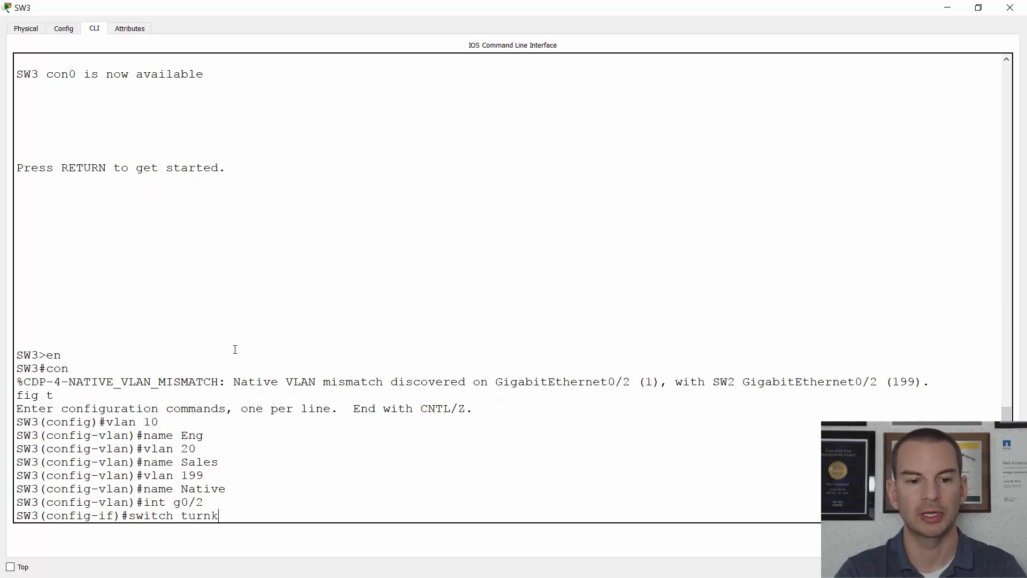
pyautogui.press('BackSpace')
pyautogui.press('BackSpace')
pyautogui.press('BackSpace')
pyautogui.press('BackSpace')
pyautogui.write('runk encap')
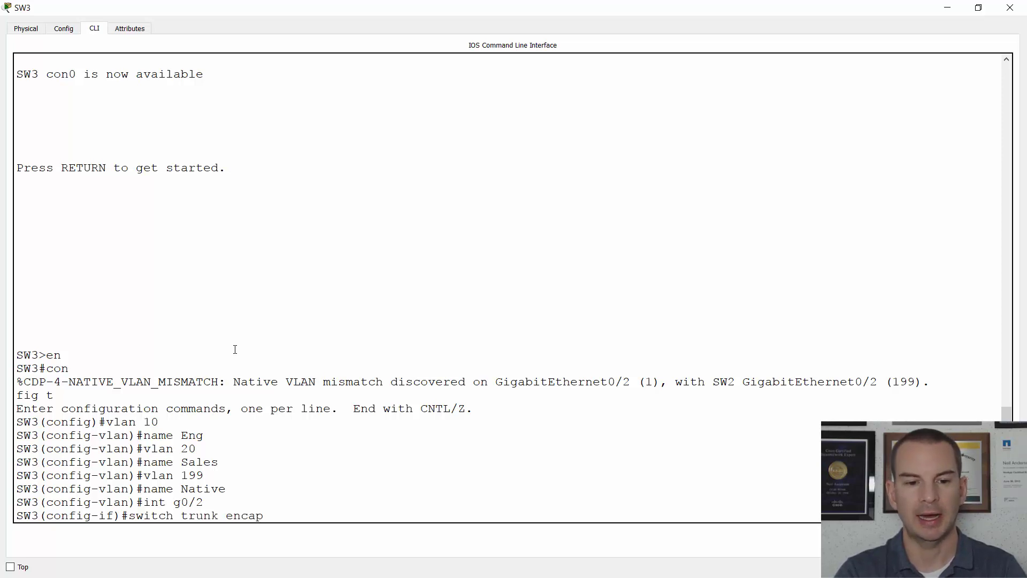
pyautogui.write(' dot1')
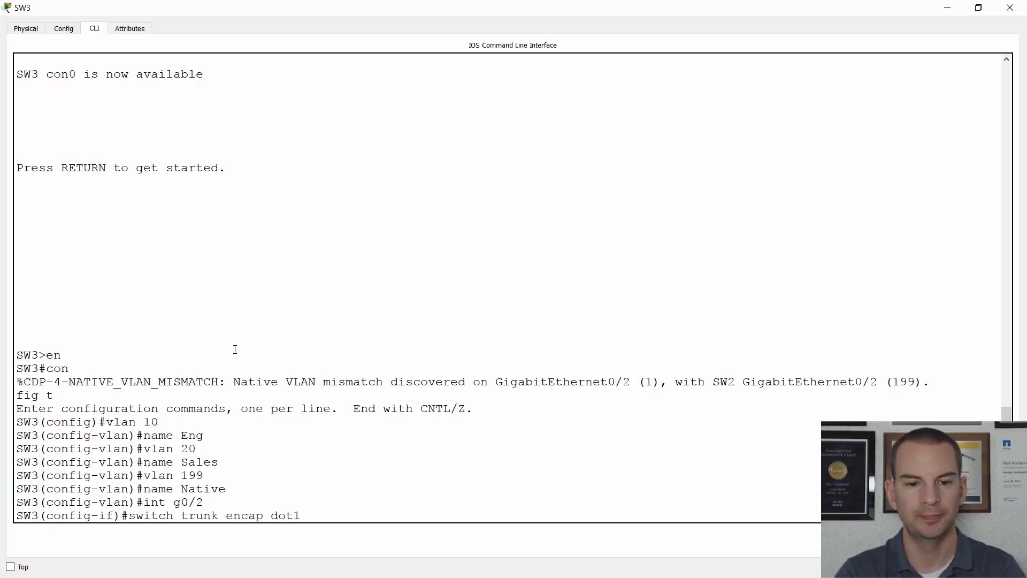
pyautogui.write('q')
pyautogui.press('Return')
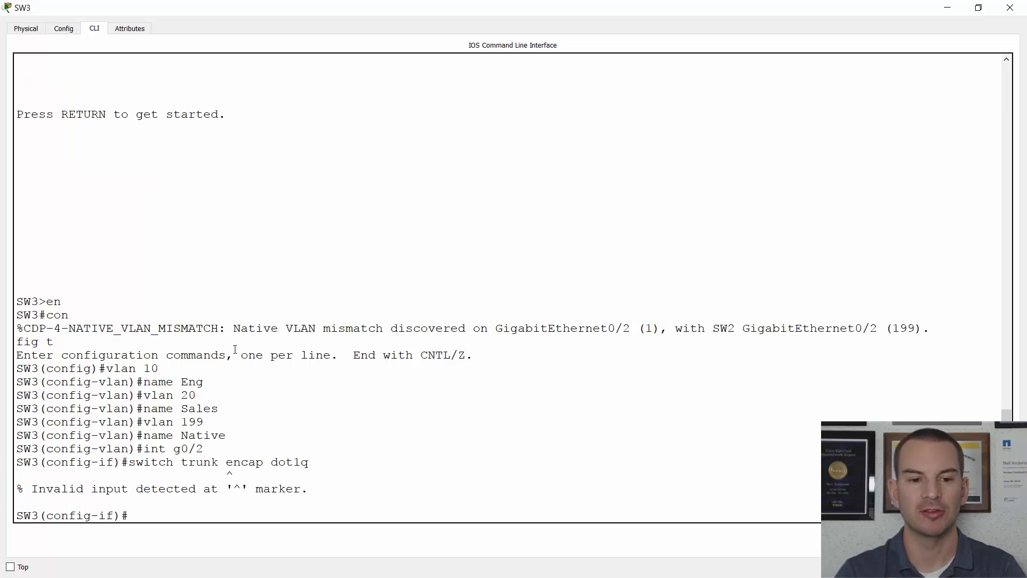
# Set SW3's interface g0/2 to trunk mode with "switch mode trunk".
pyautogui.write('sw')
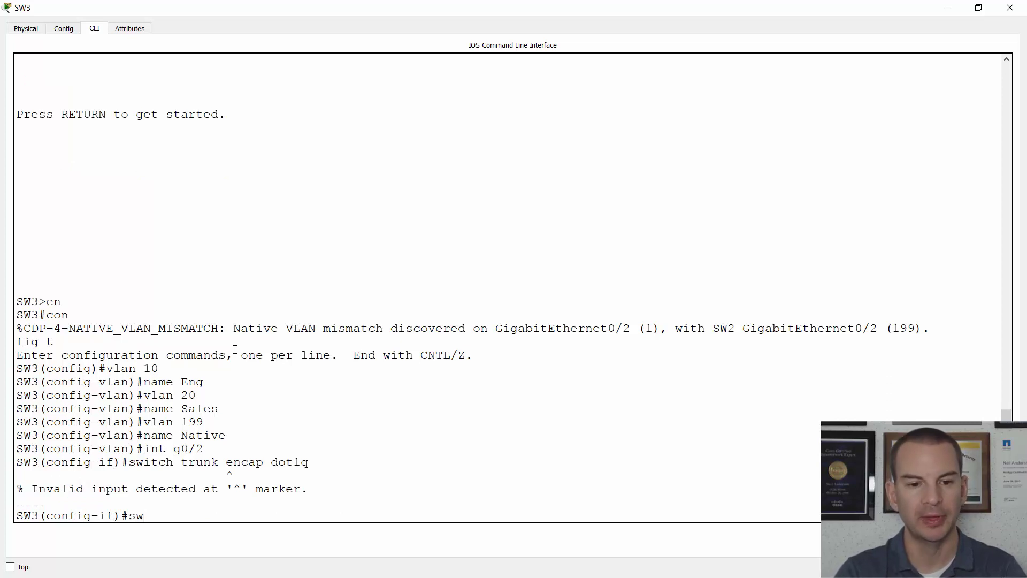
pyautogui.write('itch mode ')
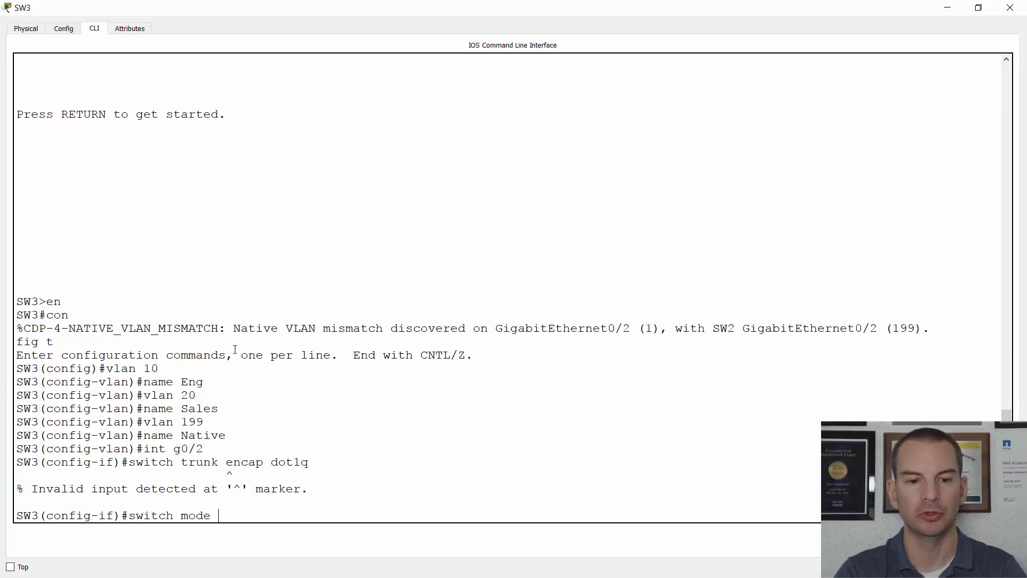
pyautogui.write('trunk')
pyautogui.press('Return')
# Set native VLAN 199 on SW3's g0/2 trunk with "switch trunk native vlan 199", and end configuration mode.
pyautogui.write('swti')
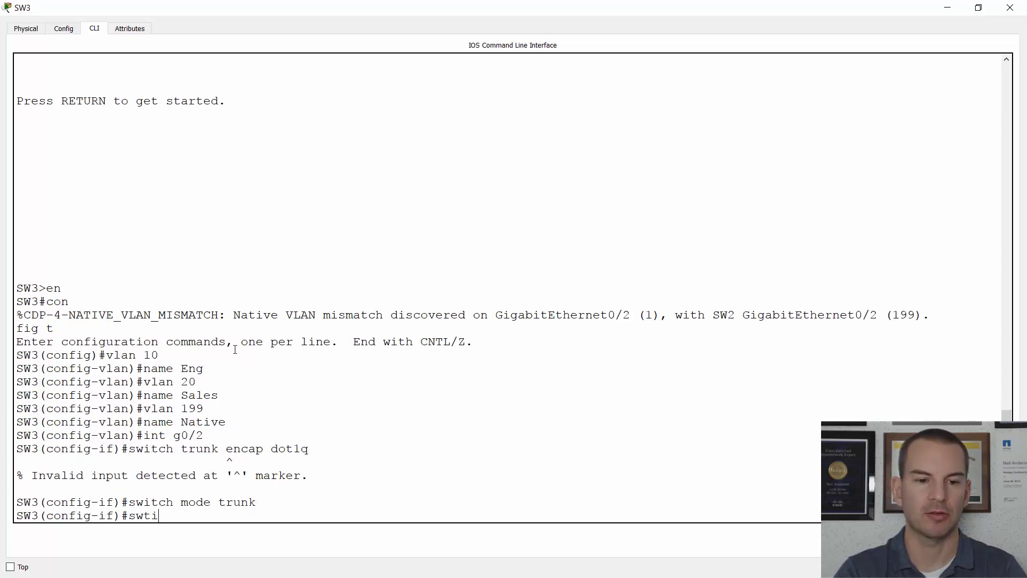
pyautogui.press('BackSpace')
pyautogui.press('BackSpace')
pyautogui.write('itch tru')
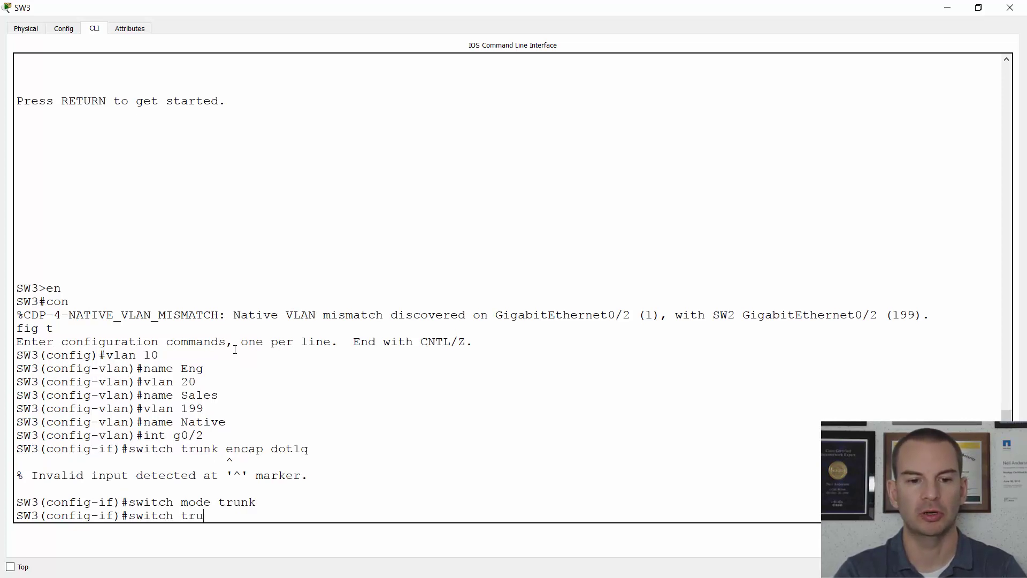
pyautogui.write('nk encap')
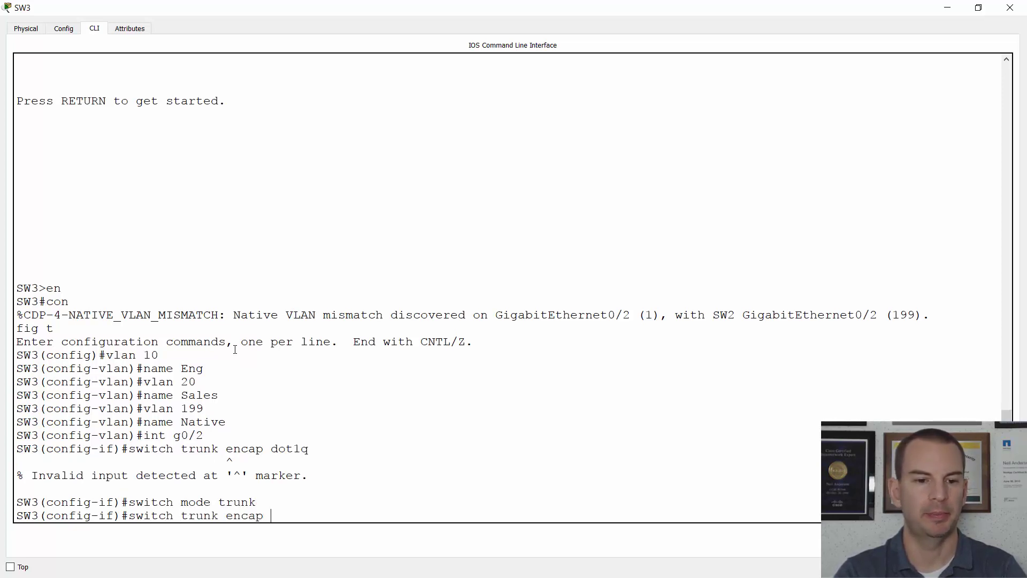
pyautogui.press('BackSpace')
pyautogui.press('BackSpace')
pyautogui.press('BackSpace')
pyautogui.press('BackSpace')
pyautogui.press('BackSpace')
pyautogui.press('BackSpace')
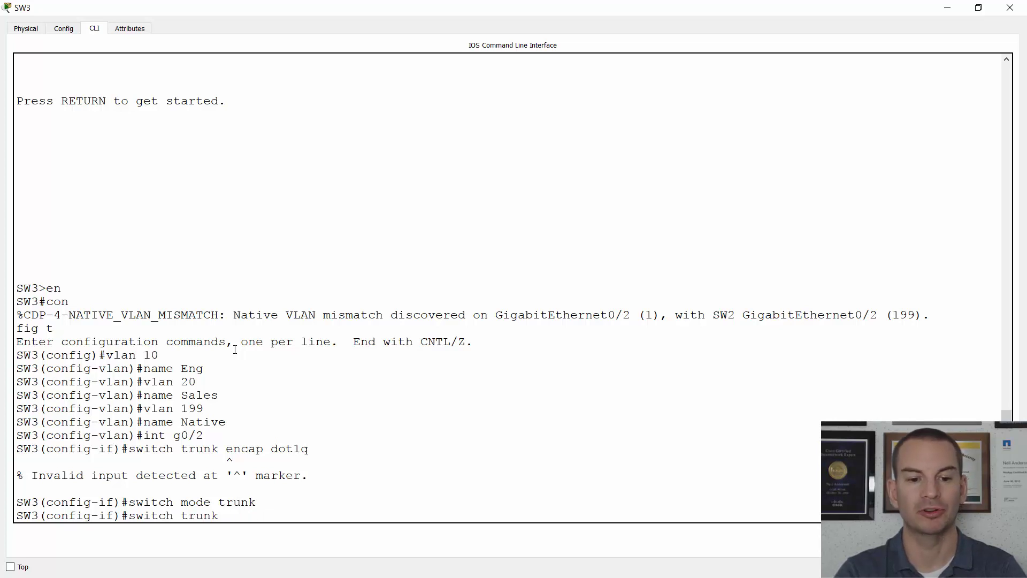
pyautogui.write('native v')
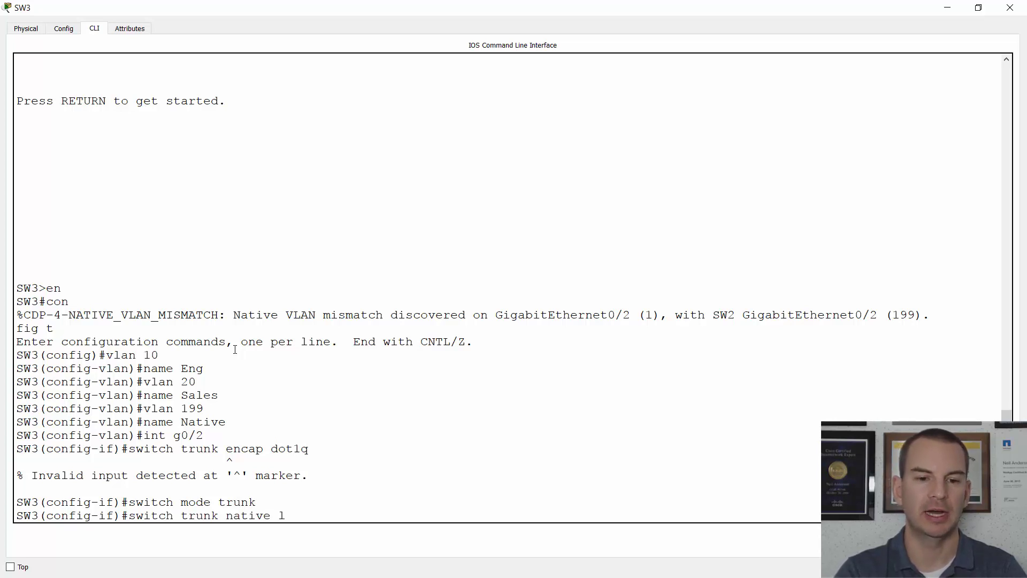
pyautogui.write('lan 199')
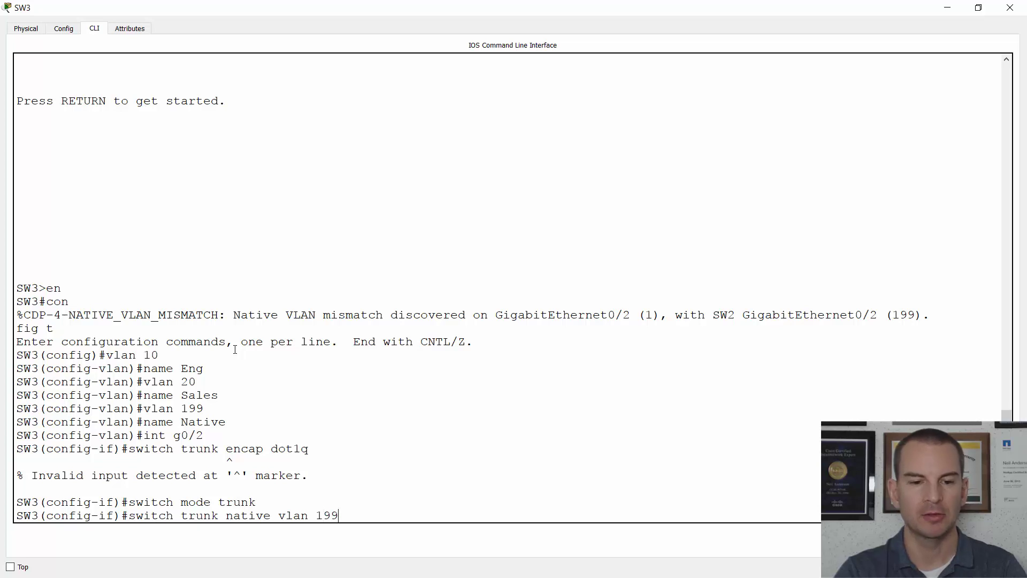
pyautogui.press('Return')
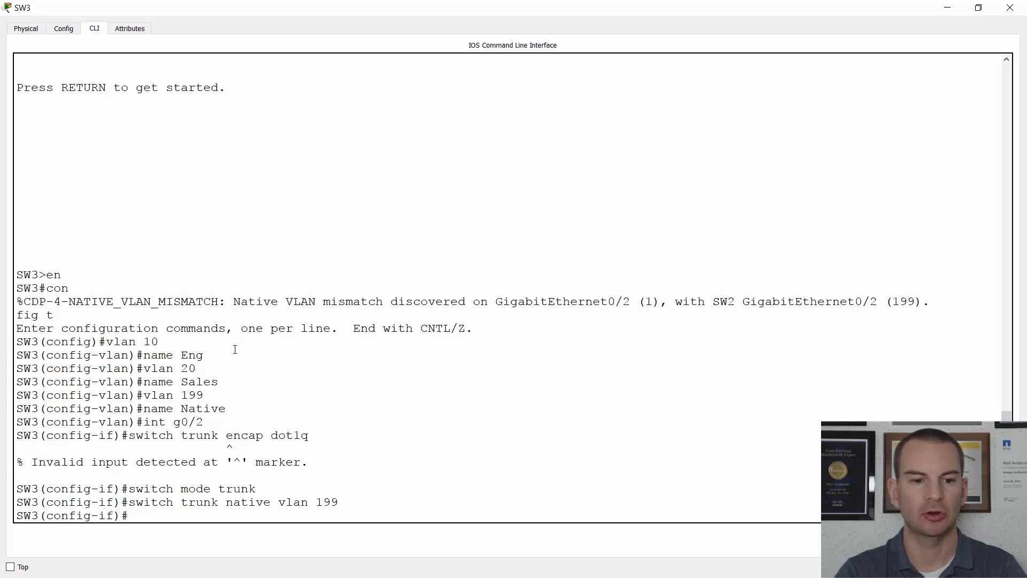
pyautogui.press('Return')
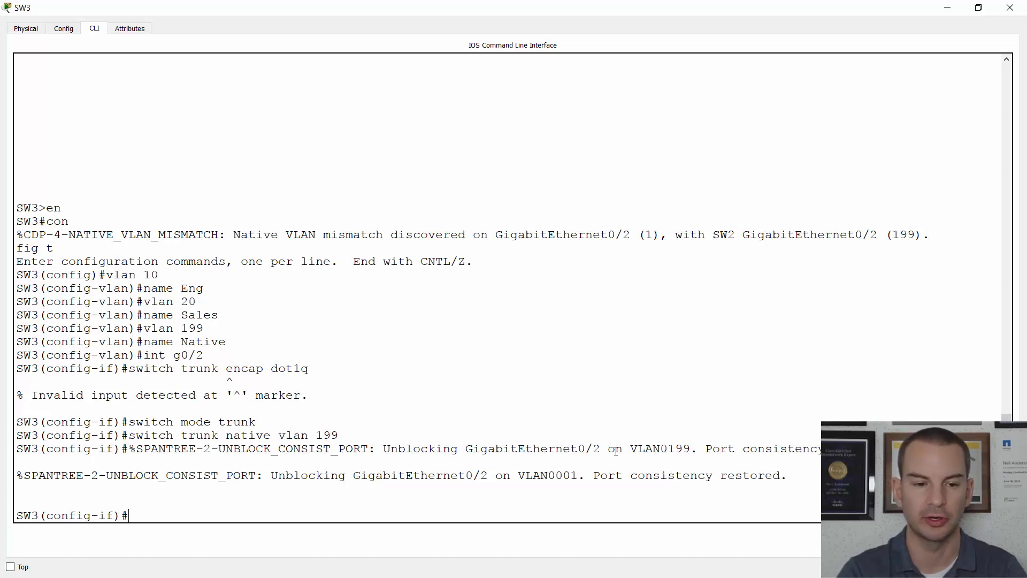
pyautogui.write('end')
pyautogui.press('Return')
pyautogui.press('Return')
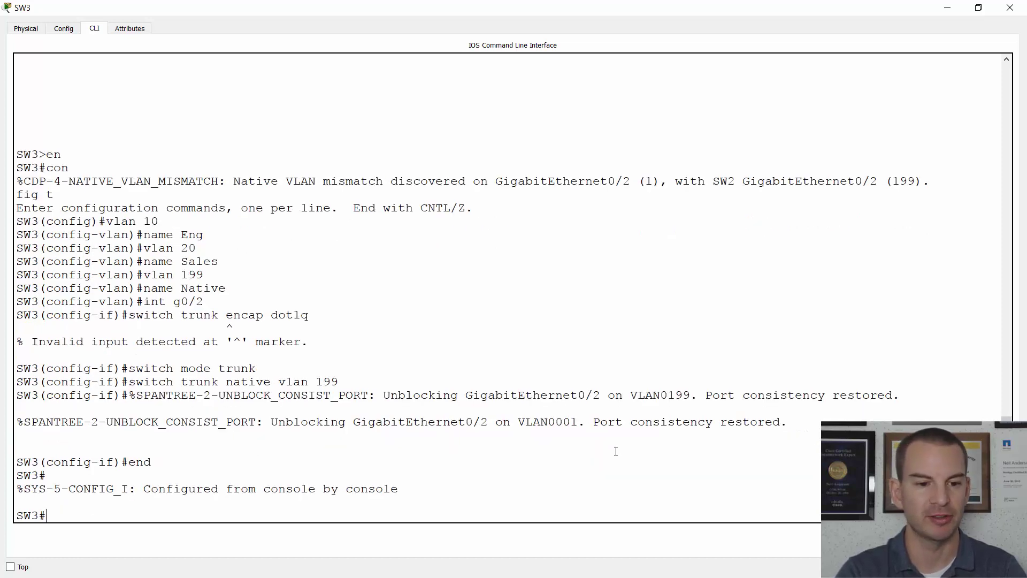
# Display the brief status of all SW3 interfaces with "sh ip int brief".
pyautogui.write('sh ip int biref')
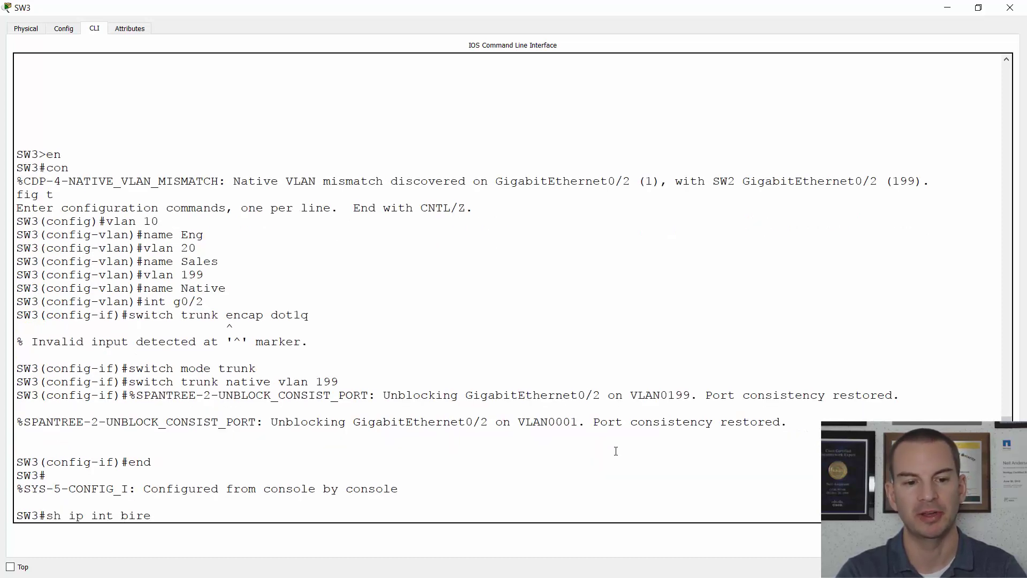
pyautogui.press('BackSpace')
pyautogui.press('BackSpace')
pyautogui.press('BackSpace')
pyautogui.press('BackSpace')
pyautogui.write('rief')
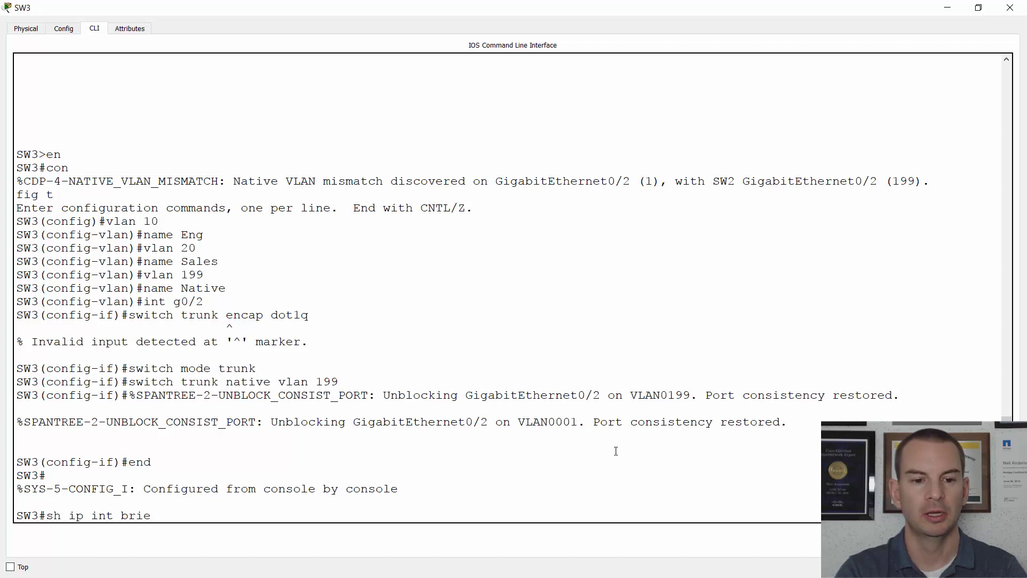
pyautogui.press('Return')
pyautogui.press('space')
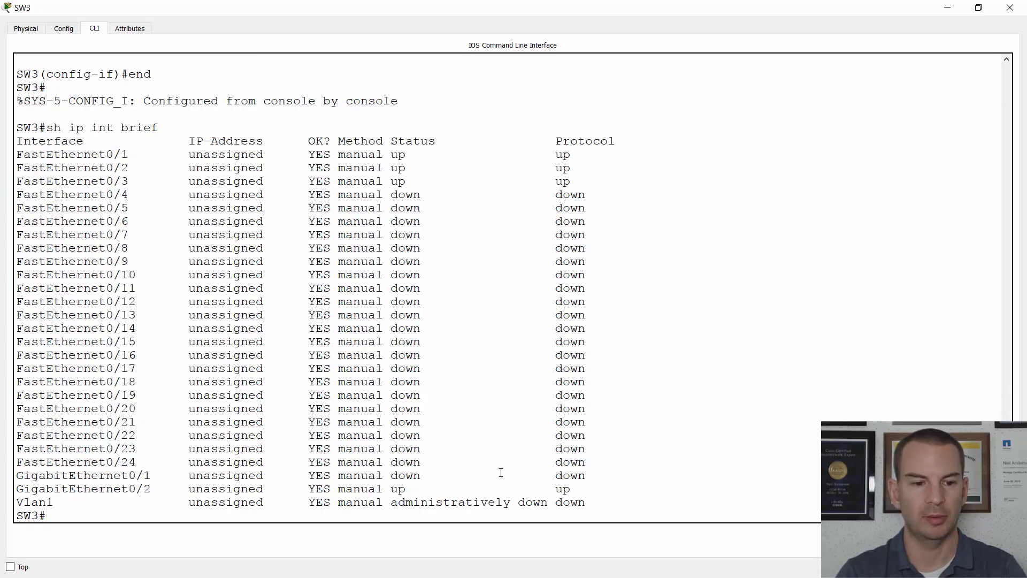
# Show the switchport details of SW3's g0/2 with "sh int g0/2 switchport" and check the operational mode and trunking native VLAN.
pyautogui.write('sh ')
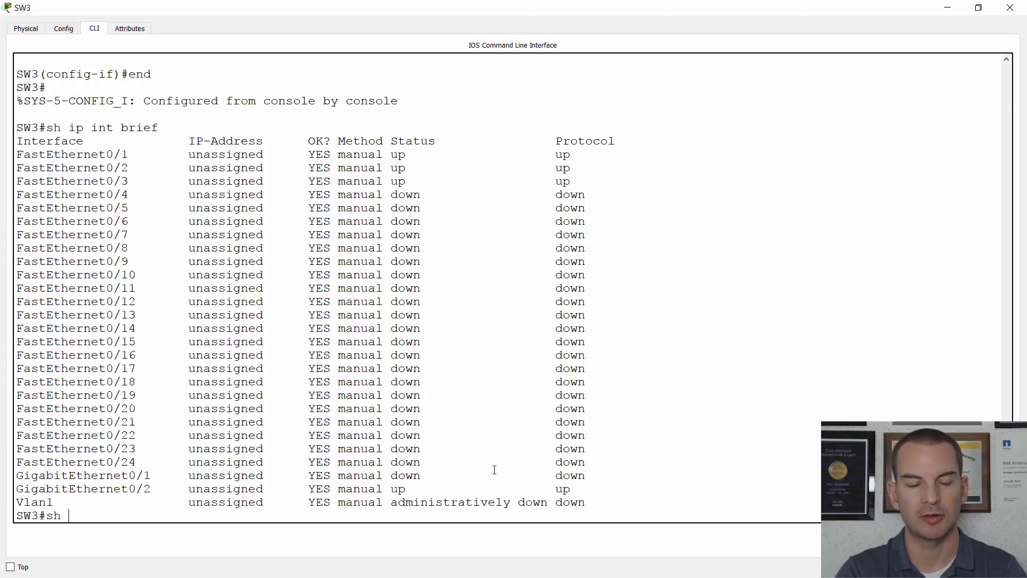
pyautogui.write('int g0/2 ')
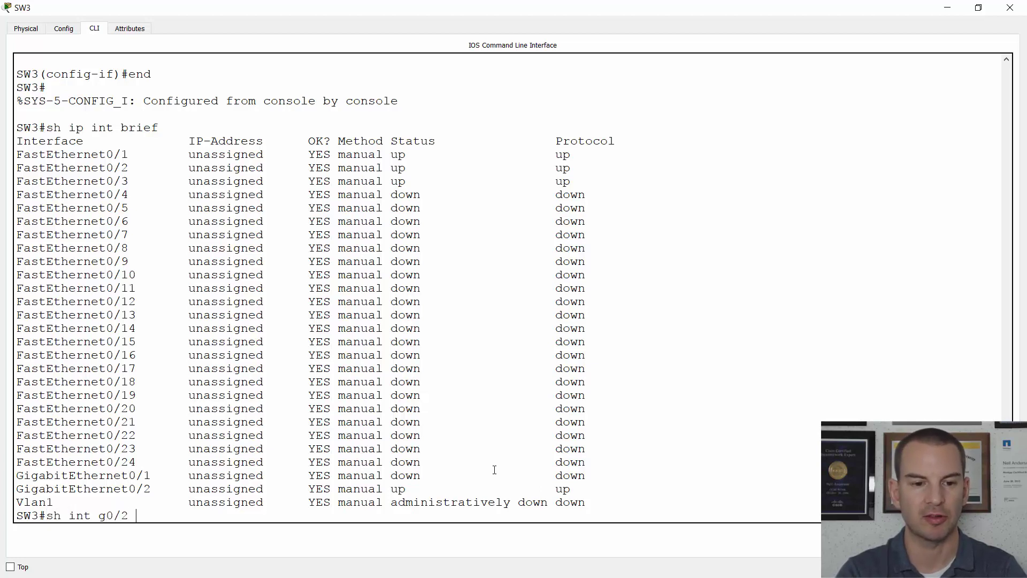
pyautogui.write('swi')
pyautogui.press('BackSpace')
pyautogui.write('wit')
pyautogui.press('Tab')
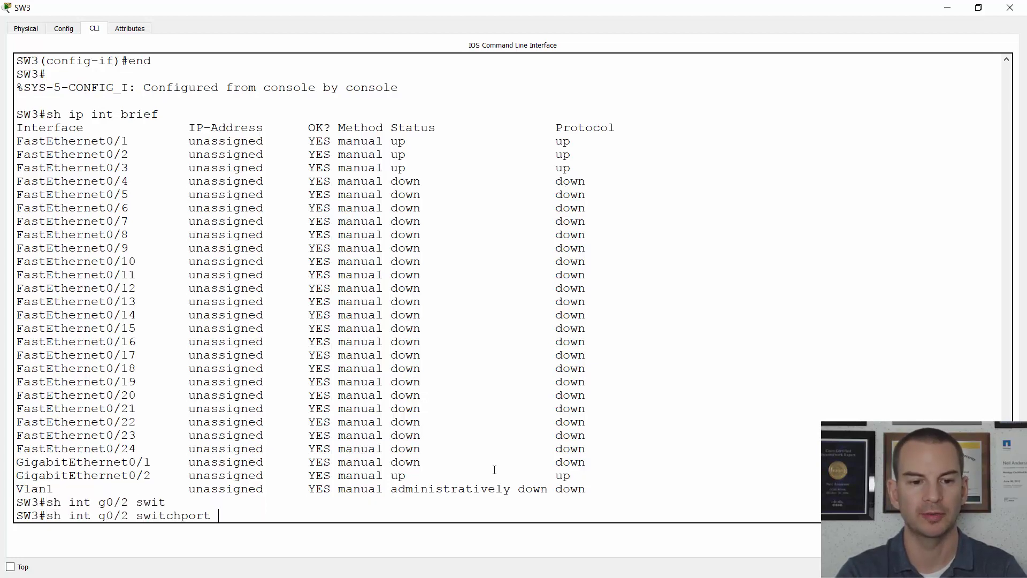
pyautogui.press('Return')
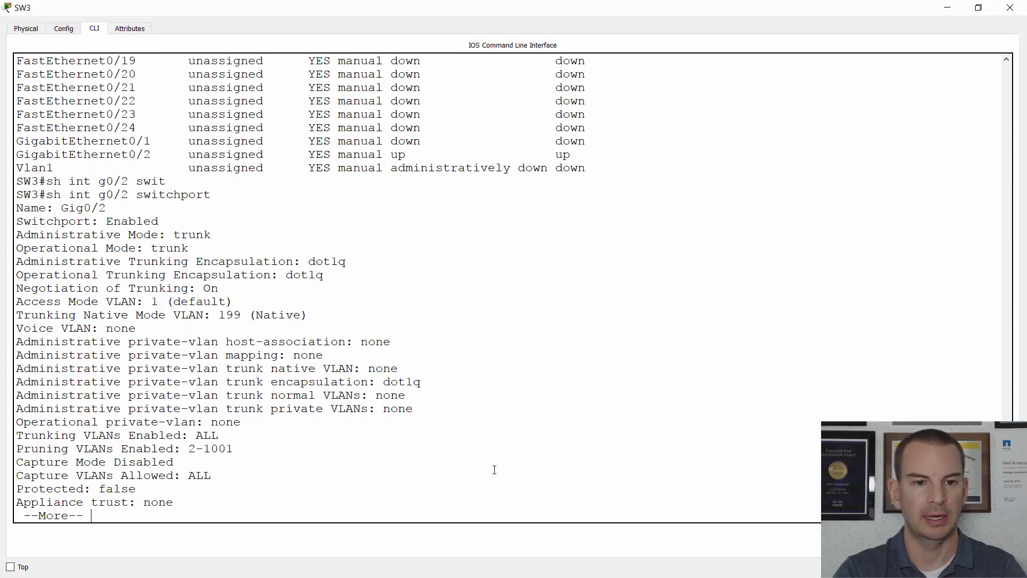
pyautogui.press('space')
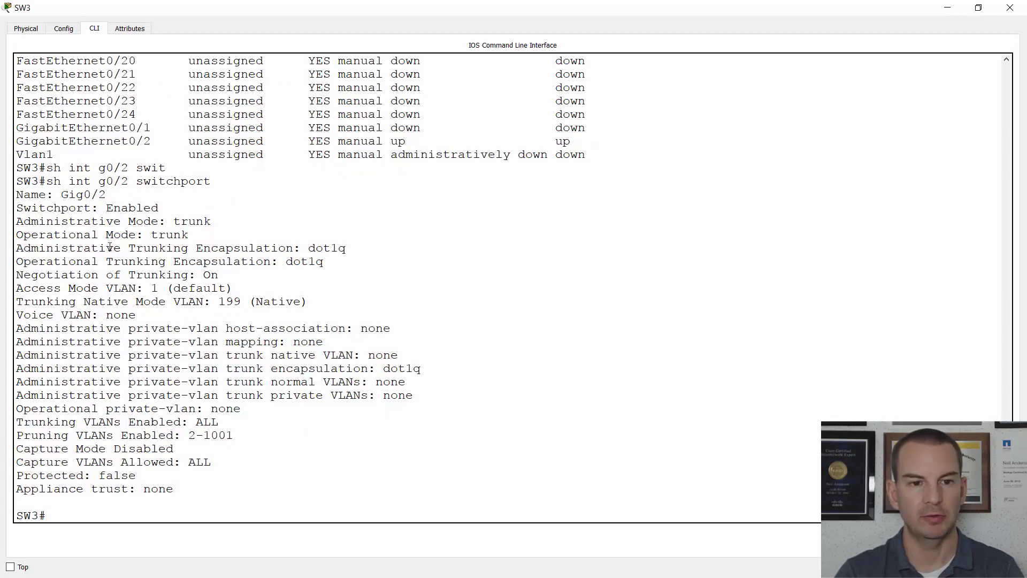
pyautogui.moveTo(188, 236); pyautogui.dragTo(30, 241)
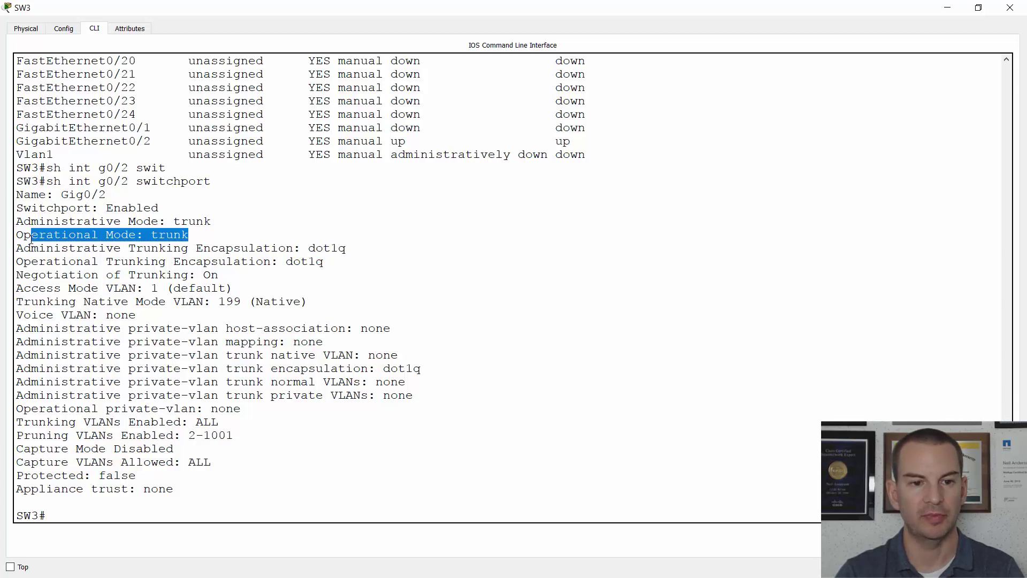
pyautogui.moveTo(309, 303); pyautogui.dragTo(16, 306)
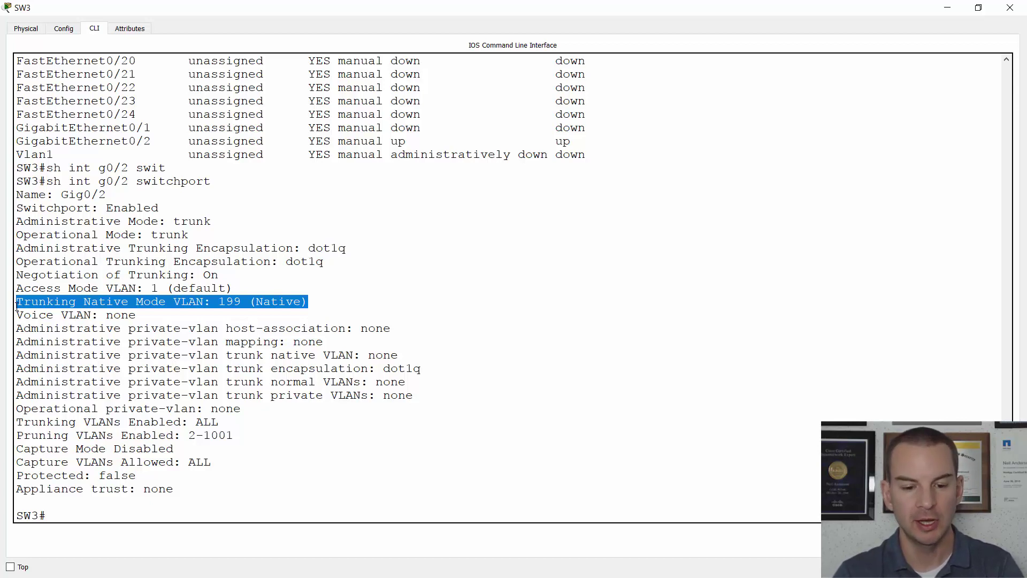
# Switch to the PowerPoint slide show to review the PC ports on SW3 in the VLAN Lab topology, and return to SW3's CLI.
pyautogui.hotkey('alt', 'Tab')
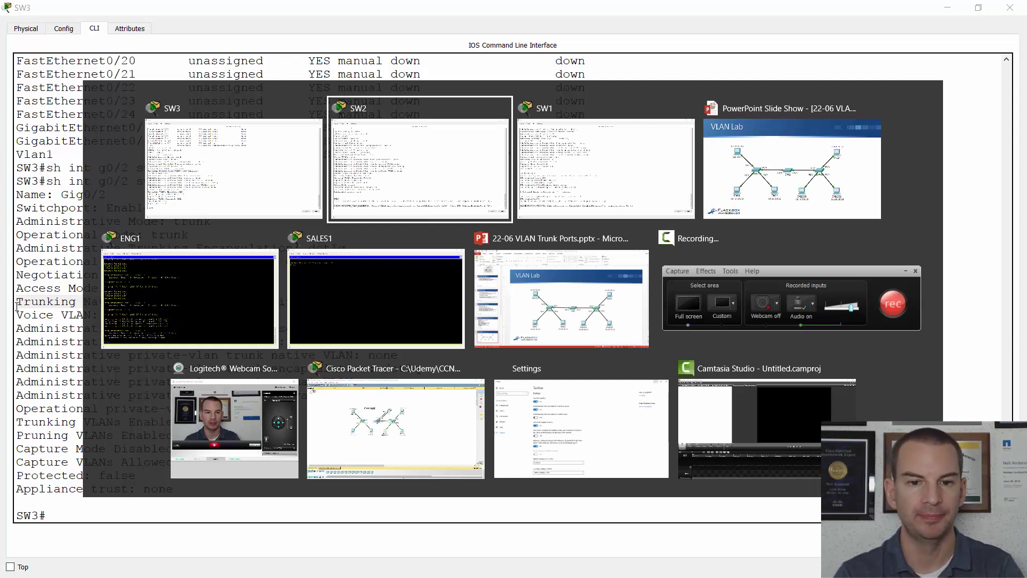
pyautogui.hotkey('alt', 'Tab')
pyautogui.hotkey('alt', 'Tab')
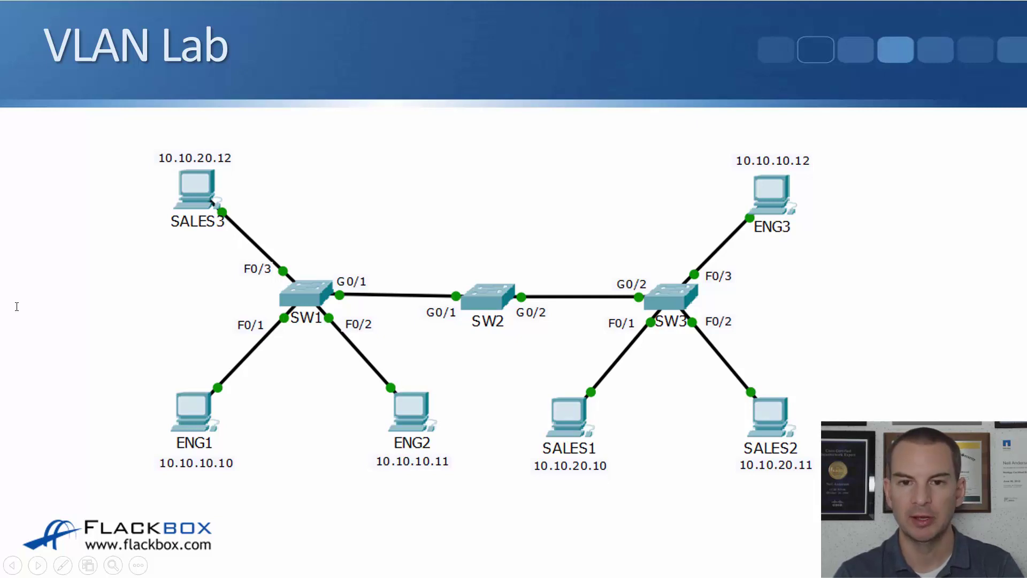
pyautogui.hotkey('alt', 'Tab')
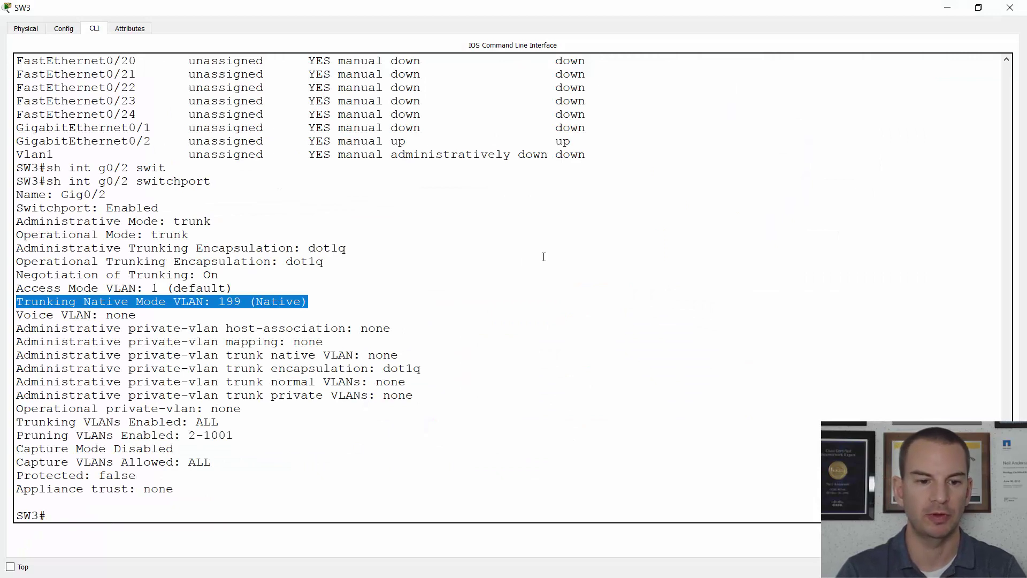
# Enter configuration mode for SW3's interface range fast0/1 - 2 and set both ports to access mode with "switch mode access".
pyautogui.click(281, 324)
pyautogui.write('config t')
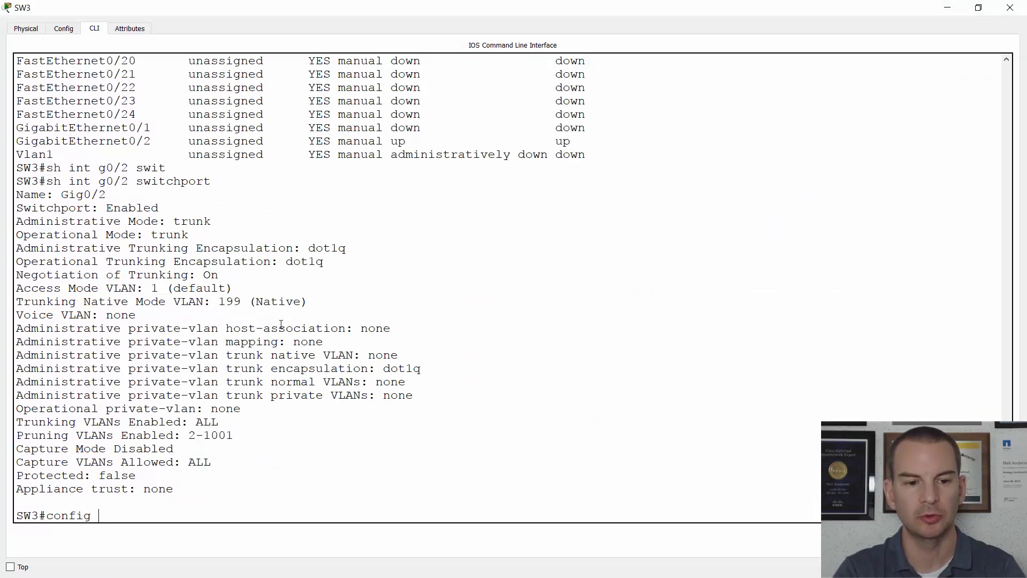
pyautogui.press('Return')
pyautogui.write('int ')
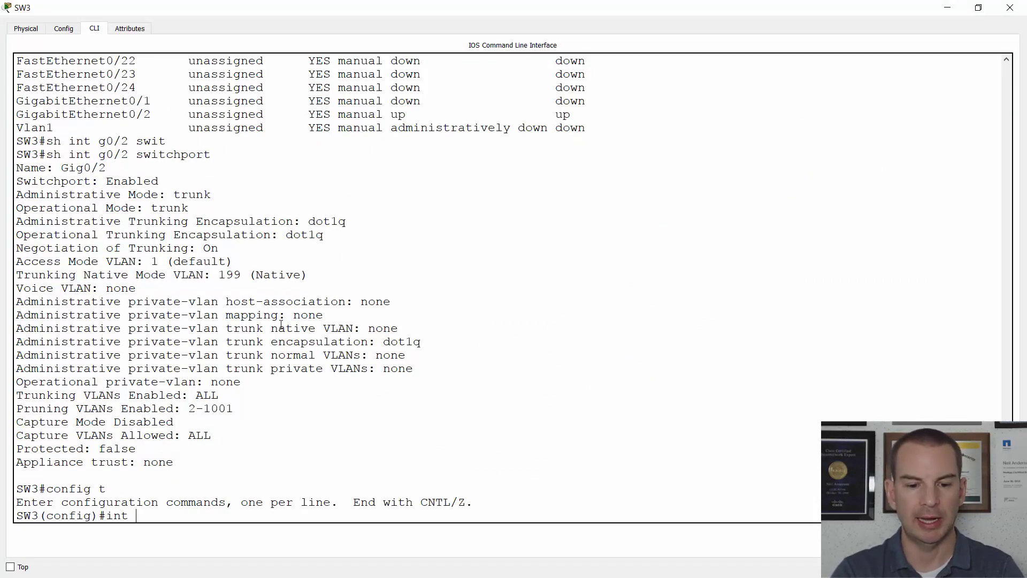
pyautogui.write('range')
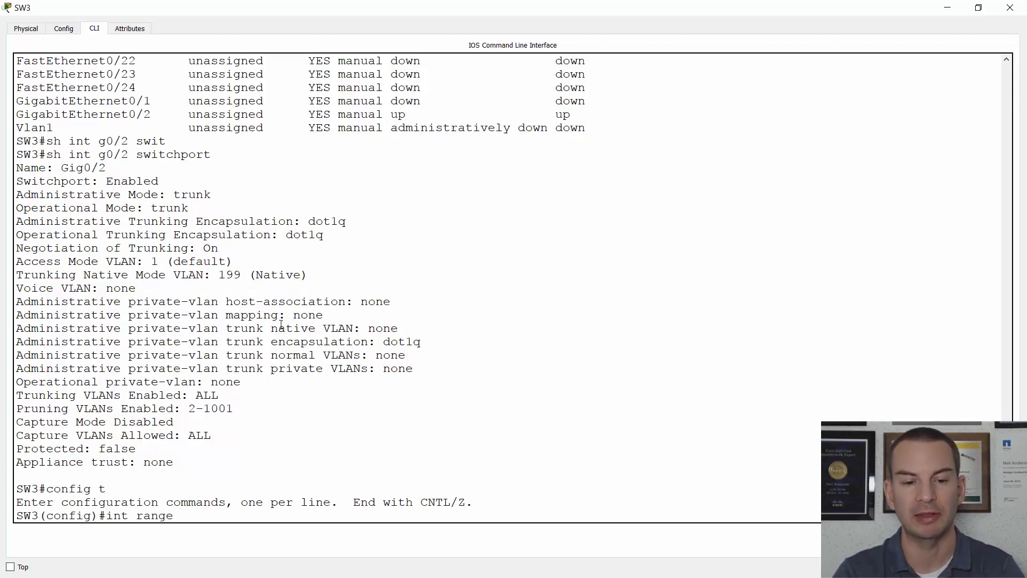
pyautogui.write('fast')
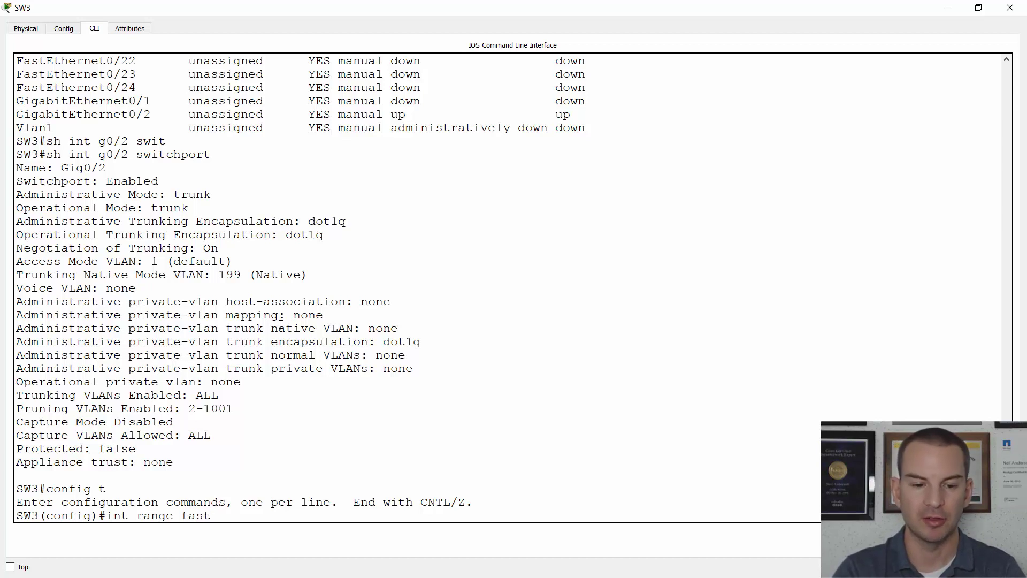
pyautogui.write('0/1 - 2')
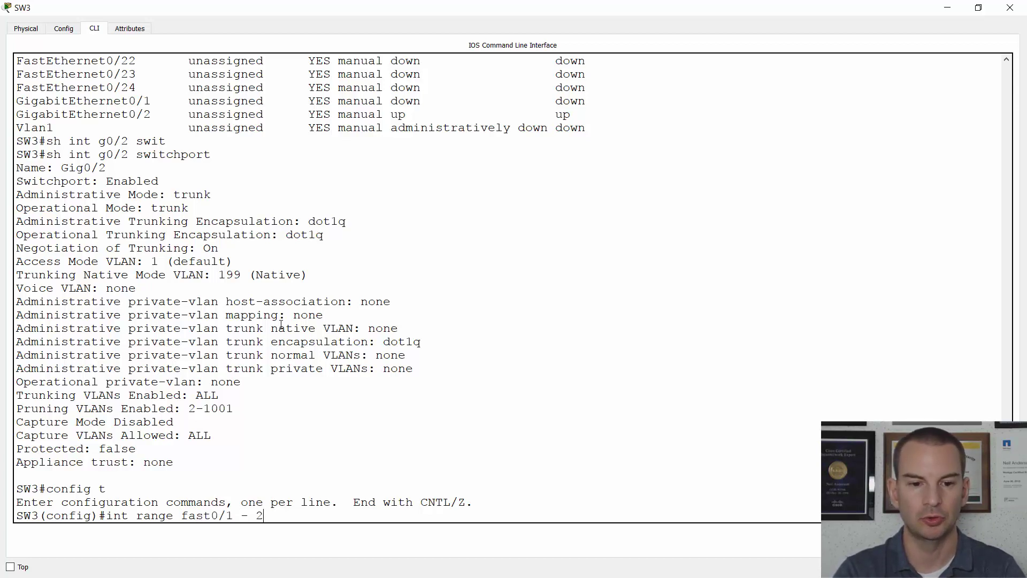
pyautogui.press('Return')
pyautogui.write('switch mode access')
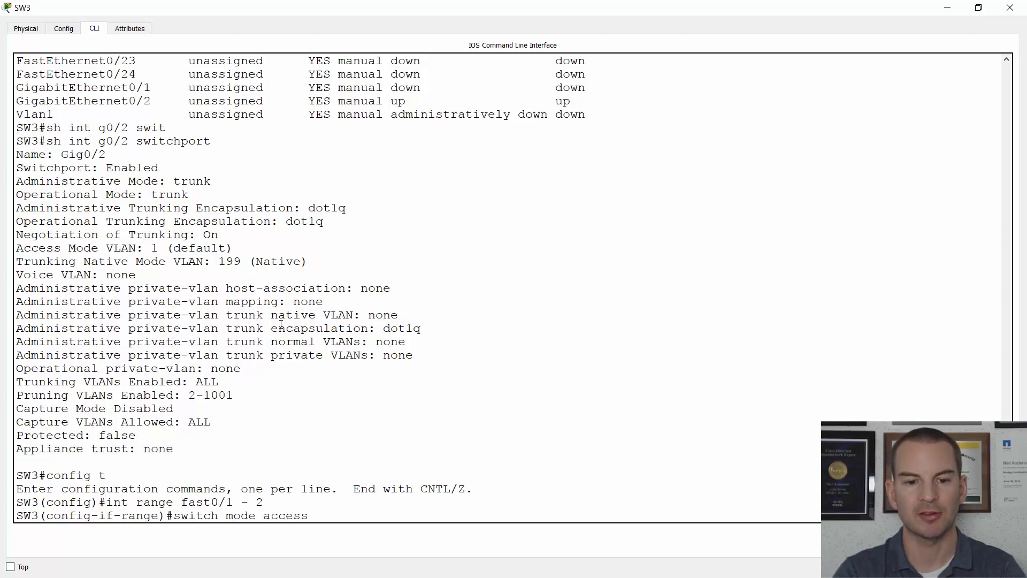
pyautogui.press('Return')
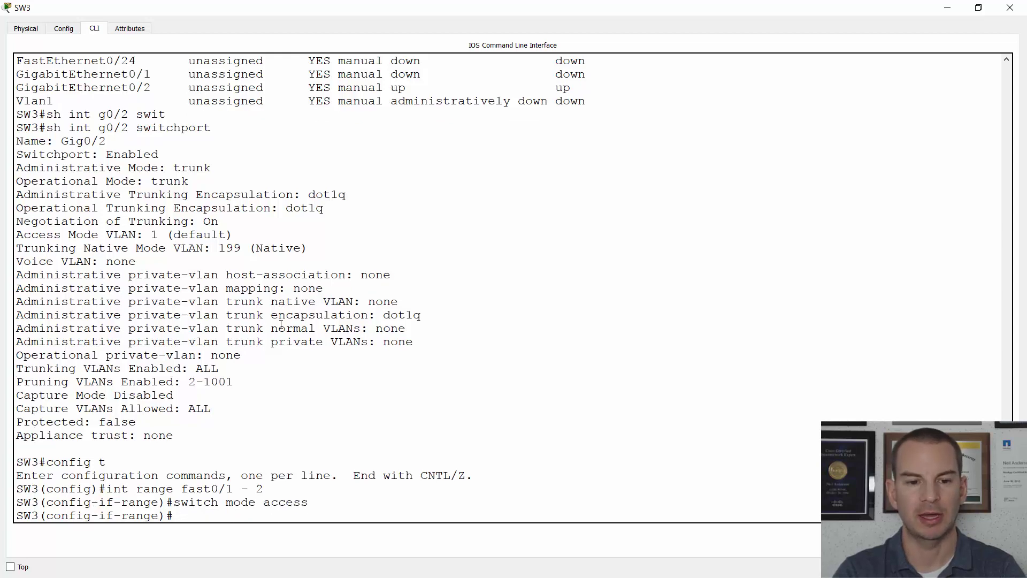
# Assign SW3's interface range fast0/1 - 2 to VLAN 20 with "switch access vlan 20".
pyautogui.write('switch a')
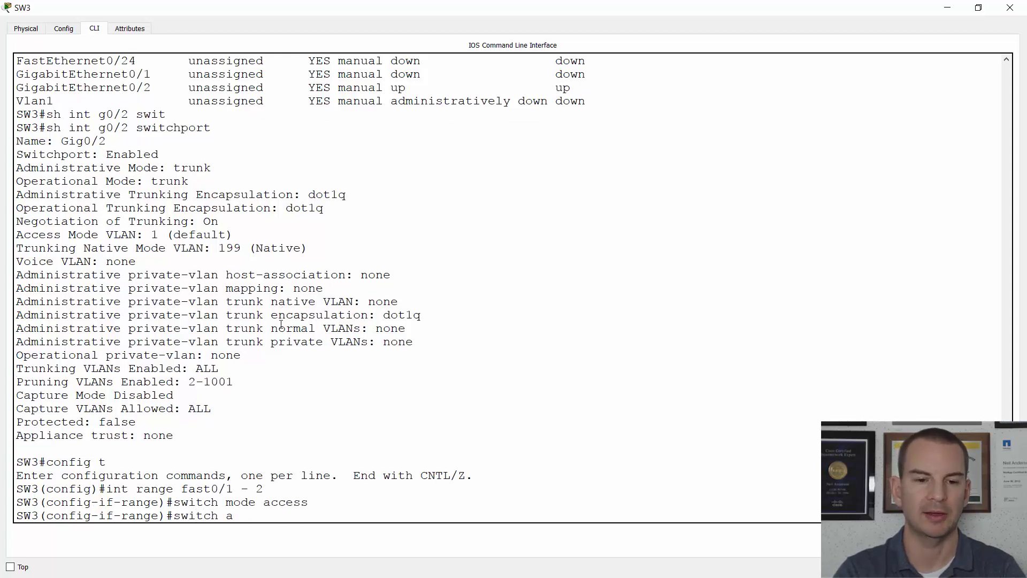
pyautogui.write('ccess vlan 20')
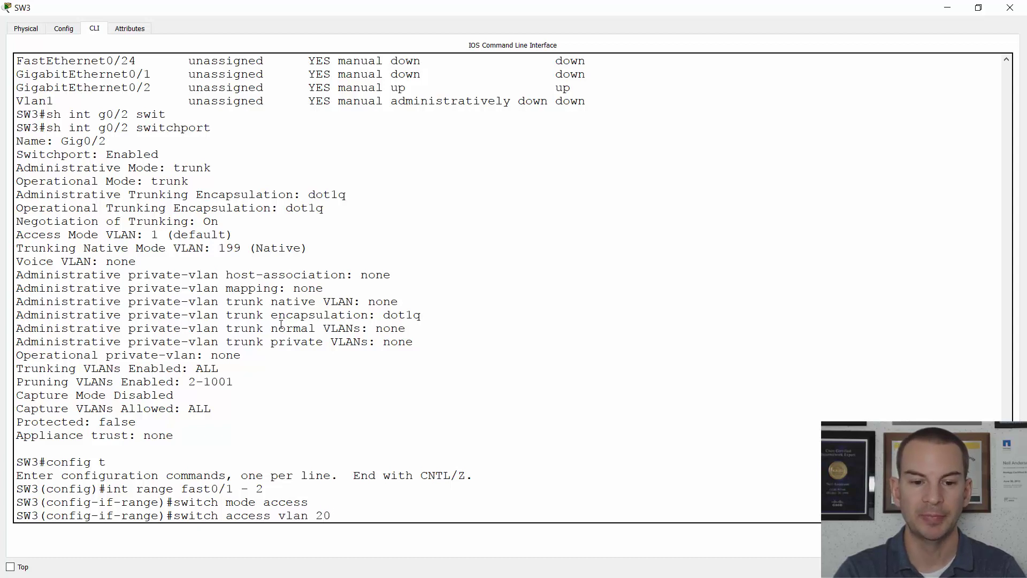
pyautogui.press('Return')
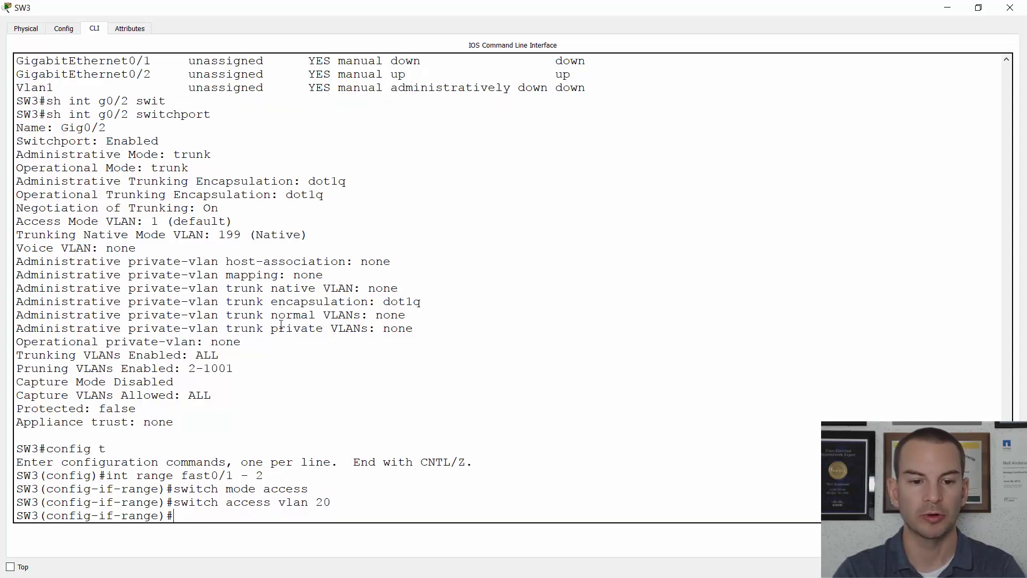
# Configure SW3's interface f0/3 as an access port with "switch mode access" and assign it to VLAN 10 with "switch access vlan 10".
pyautogui.write('int')
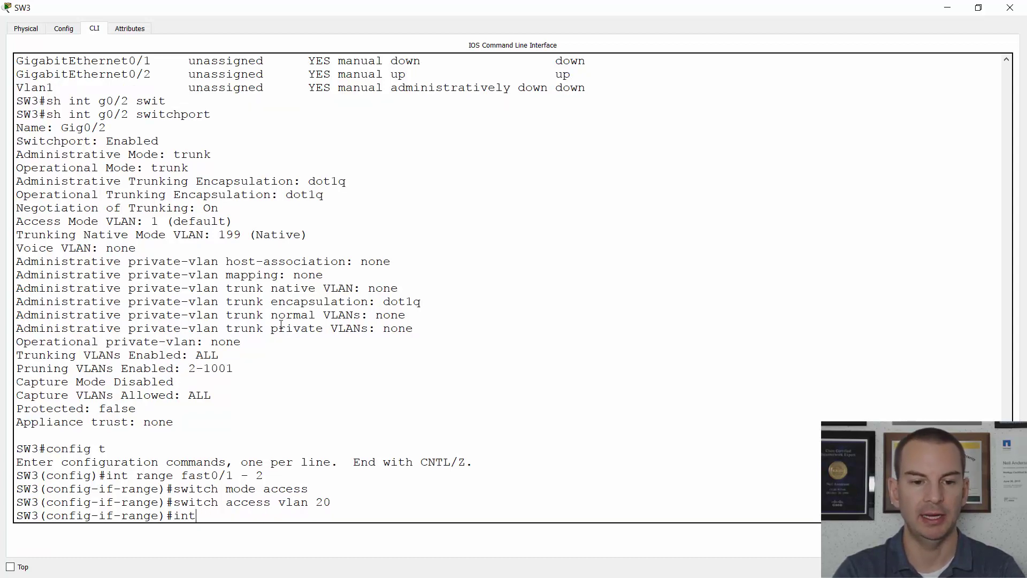
pyautogui.write(' f0/3')
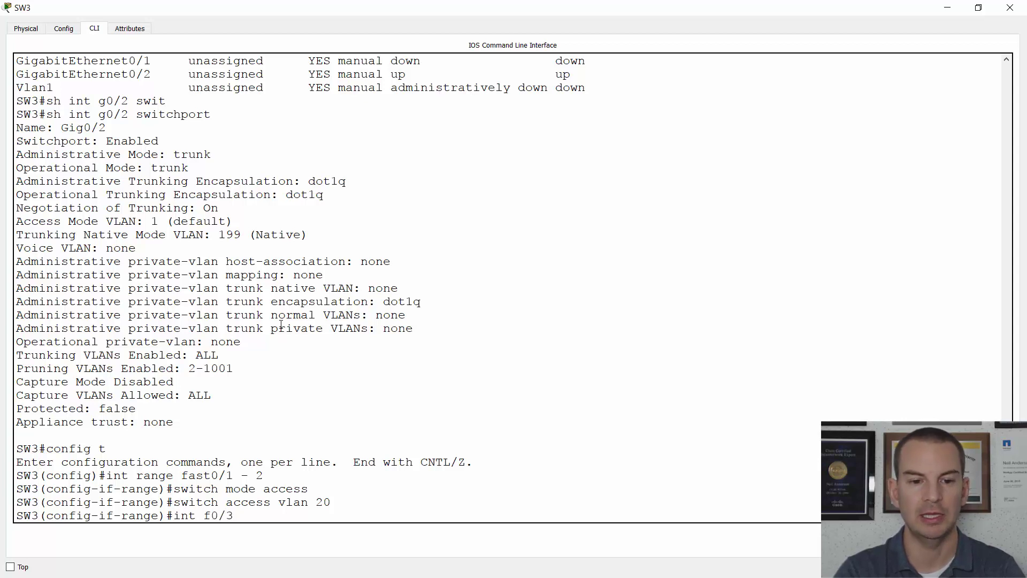
pyautogui.press('Return')
pyautogui.write('switc')
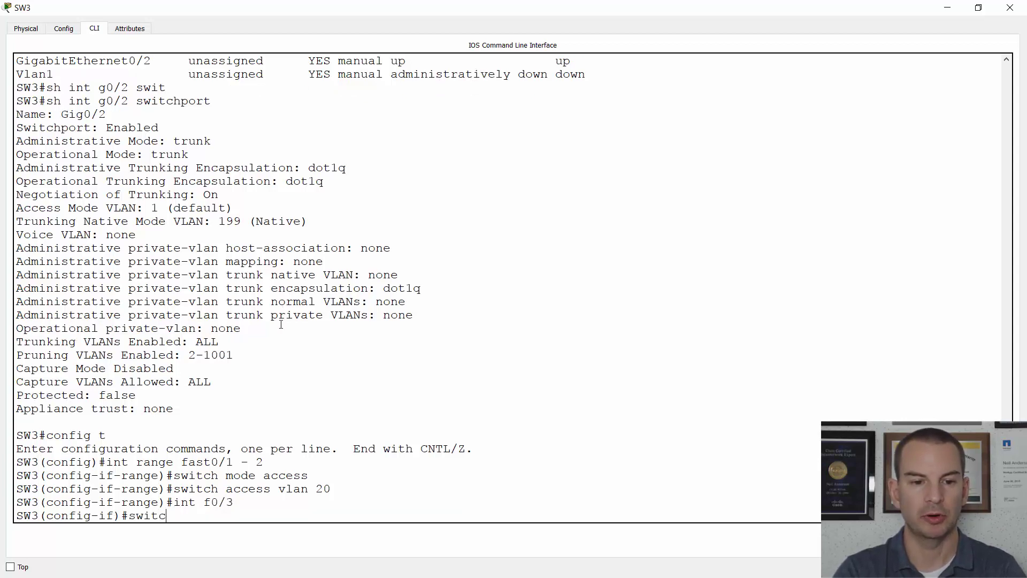
pyautogui.write('h mode access')
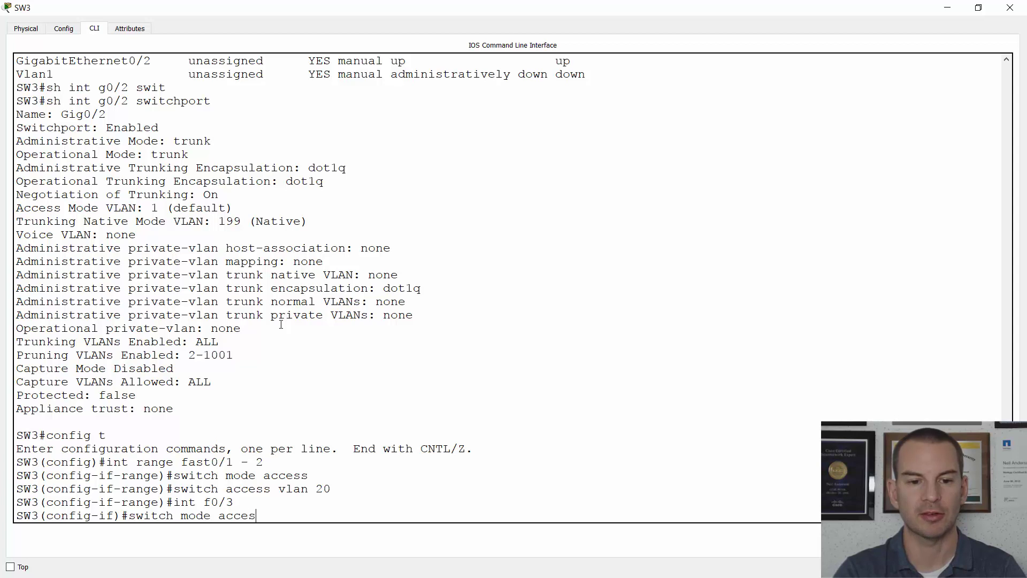
pyautogui.press('Return')
pyautogui.write('switch')
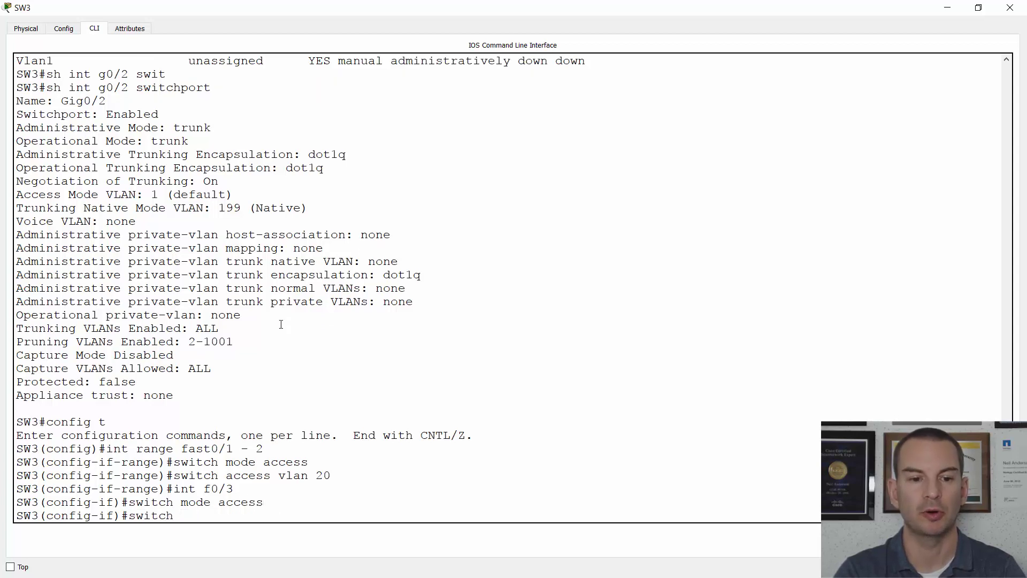
pyautogui.write(' access vlan 10')
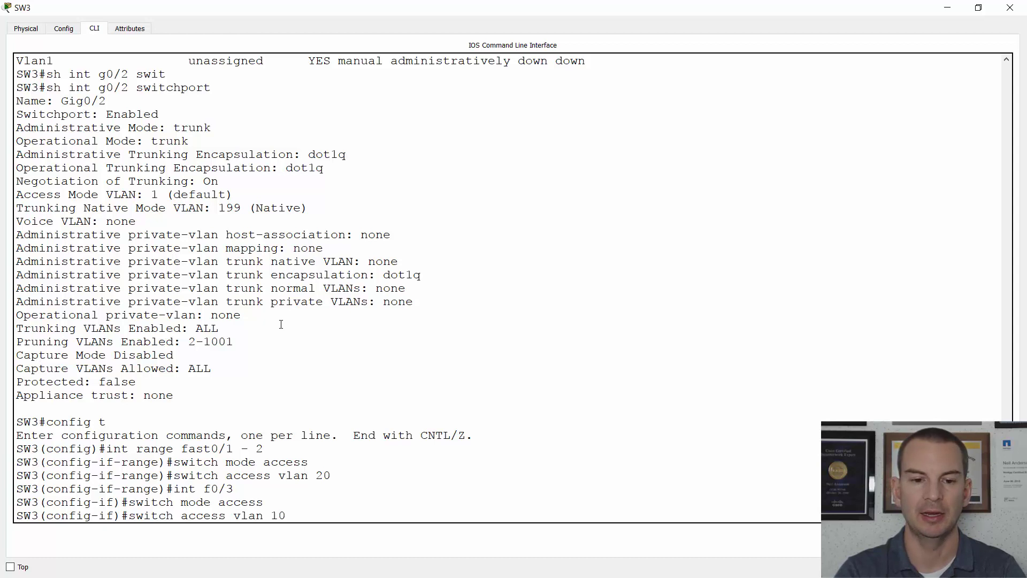
pyautogui.press('Return')
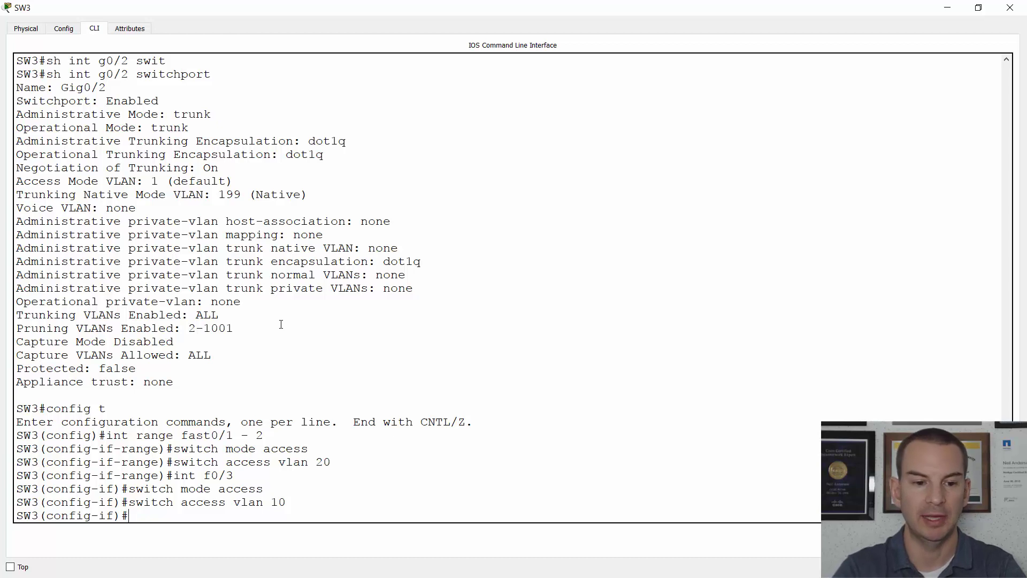
# Leave configuration mode on SW3 and show its VLAN port assignments with "sh vlan brief".
pyautogui.write('end')
pyautogui.press('Return')
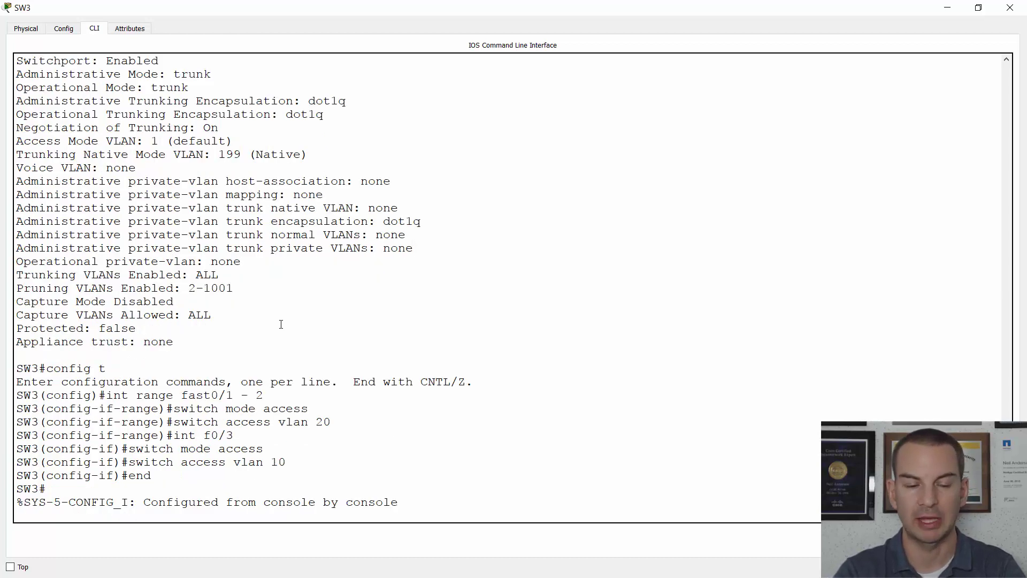
pyautogui.press('Return')
pyautogui.write('sh vlan ')
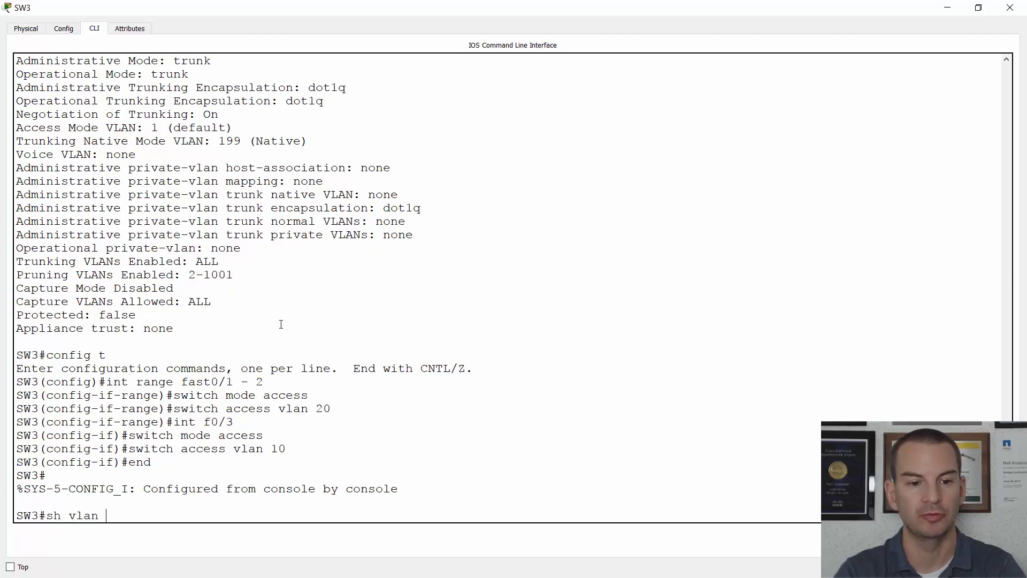
pyautogui.write('brief')
pyautogui.press('Return')
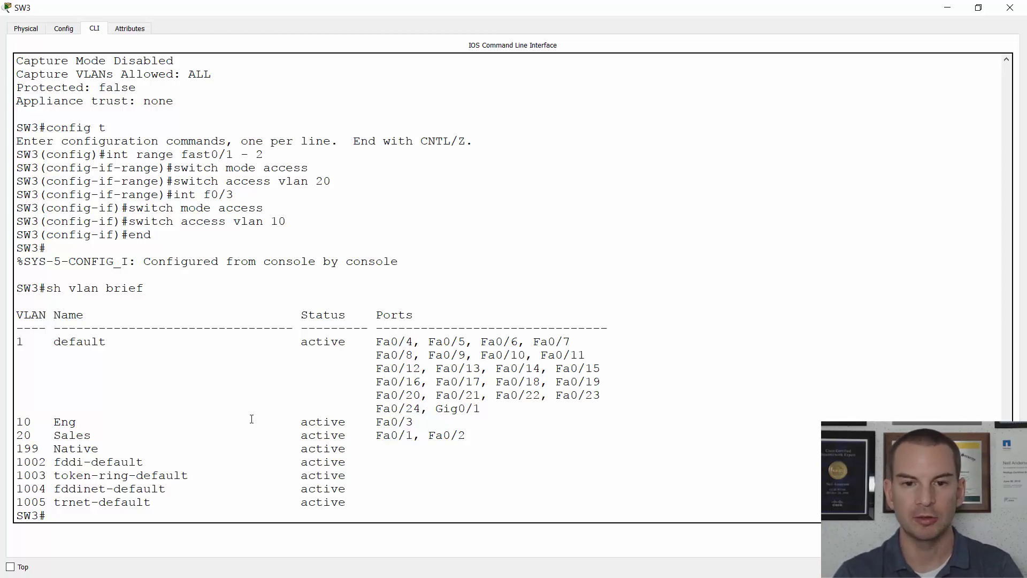
# Switch to ENG1's command prompt and test connectivity to ENG2 with "ping 10.10.10.11".
pyautogui.hotkey('alt', 'Tab')
pyautogui.press('Tab')
pyautogui.press('Tab')
pyautogui.press('Tab')
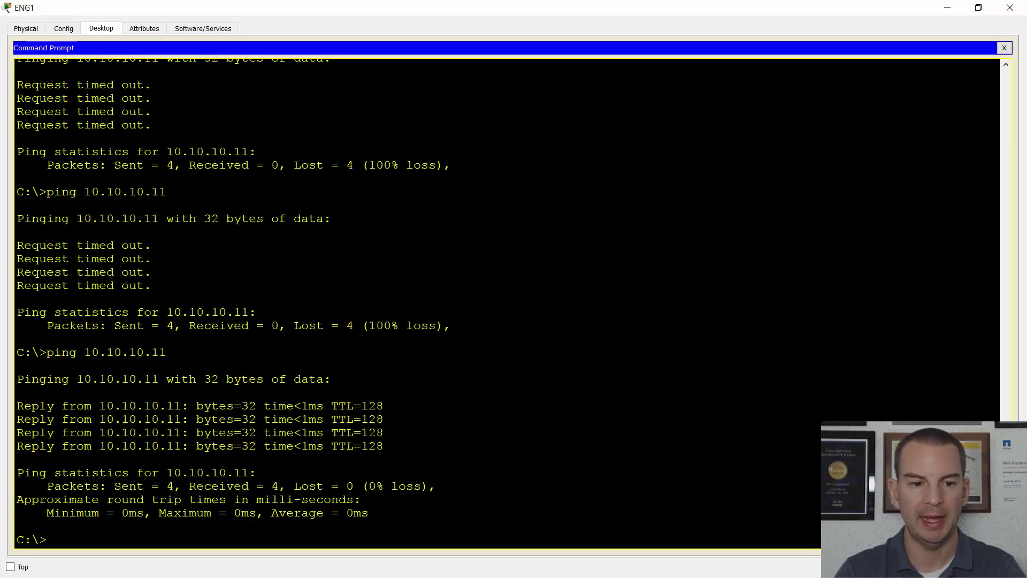
pyautogui.write('ping')
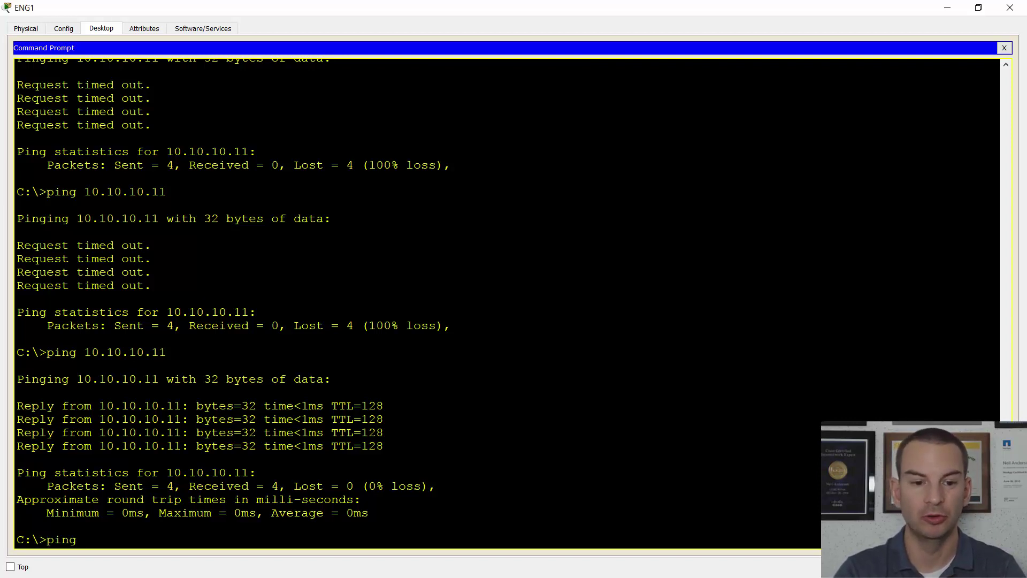
pyautogui.write(' 10.10.10.11')
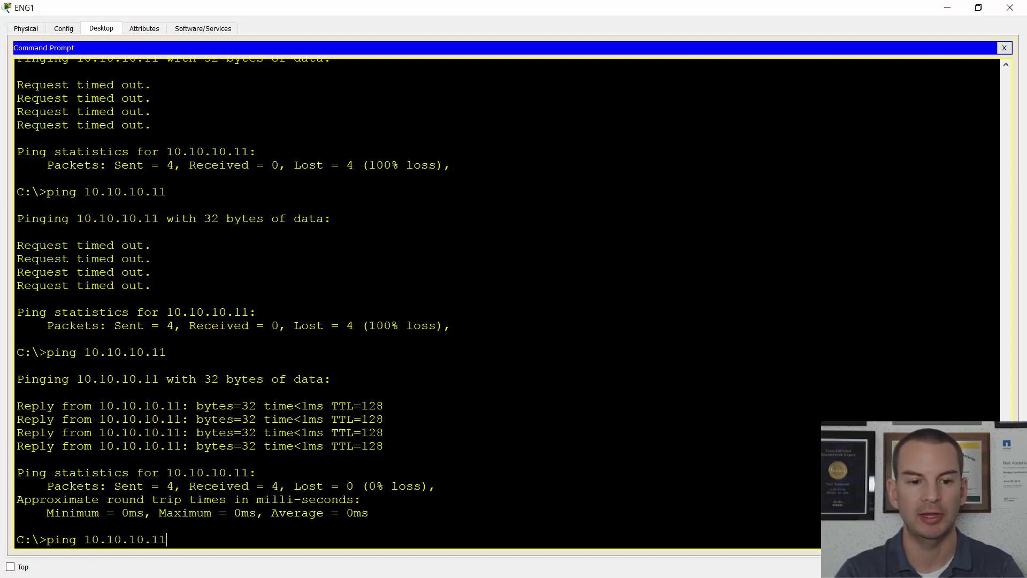
pyautogui.press('Return')
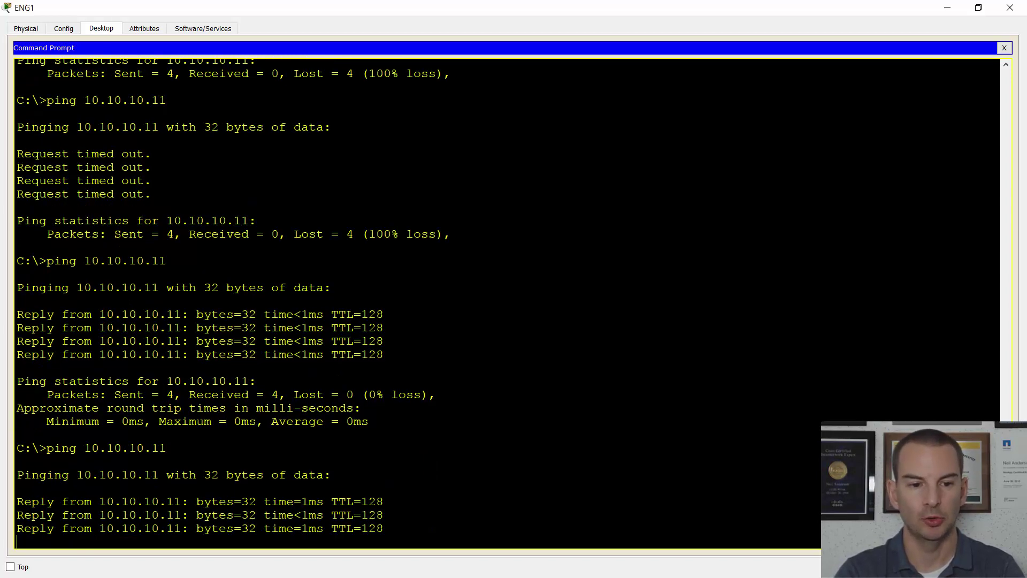
# Ping ENG3 at 10.10.10.12 from ENG1, reviewing the path on the PowerPoint VLAN Lab slide before running the command.
pyautogui.write('ping ')
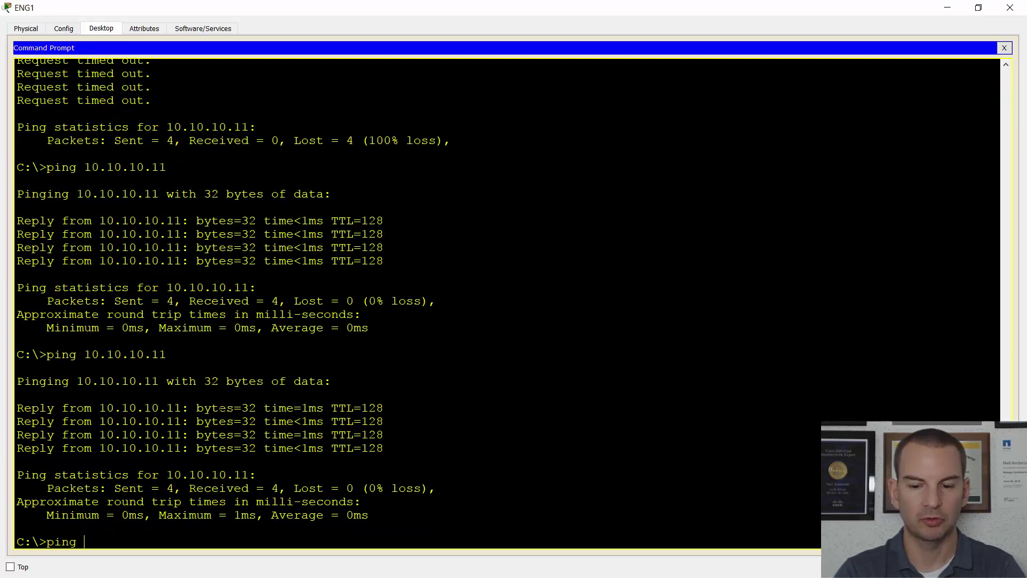
pyautogui.write('10.10.10')
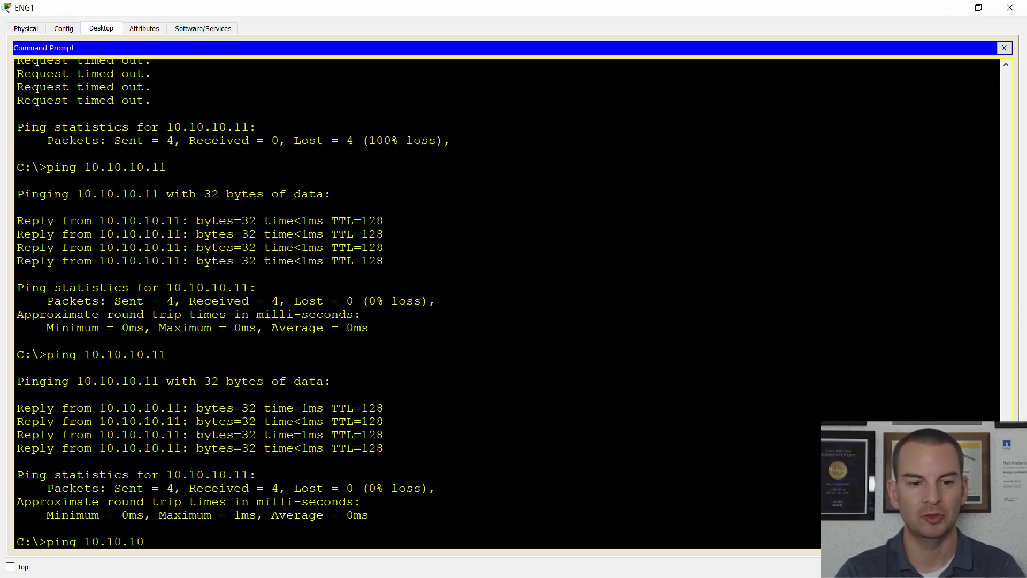
pyautogui.write('.12')
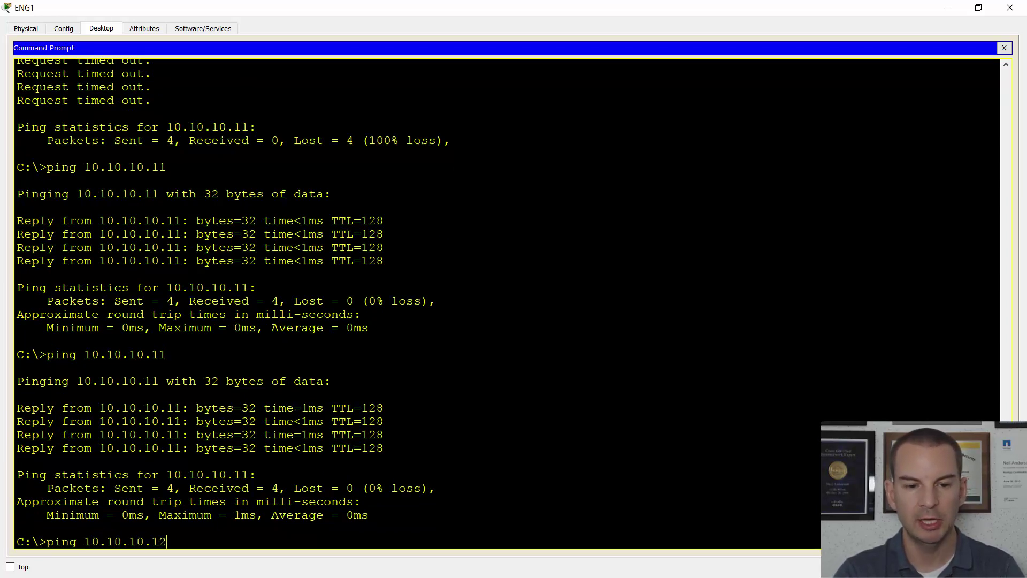
pyautogui.hotkey('alt', 'Tab')
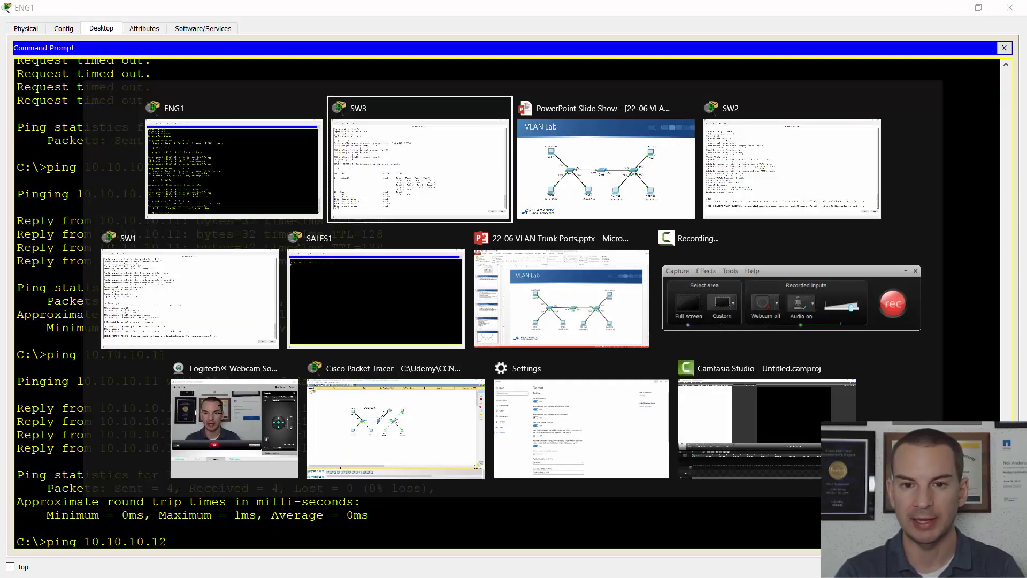
pyautogui.hotkey('alt', 'Tab')
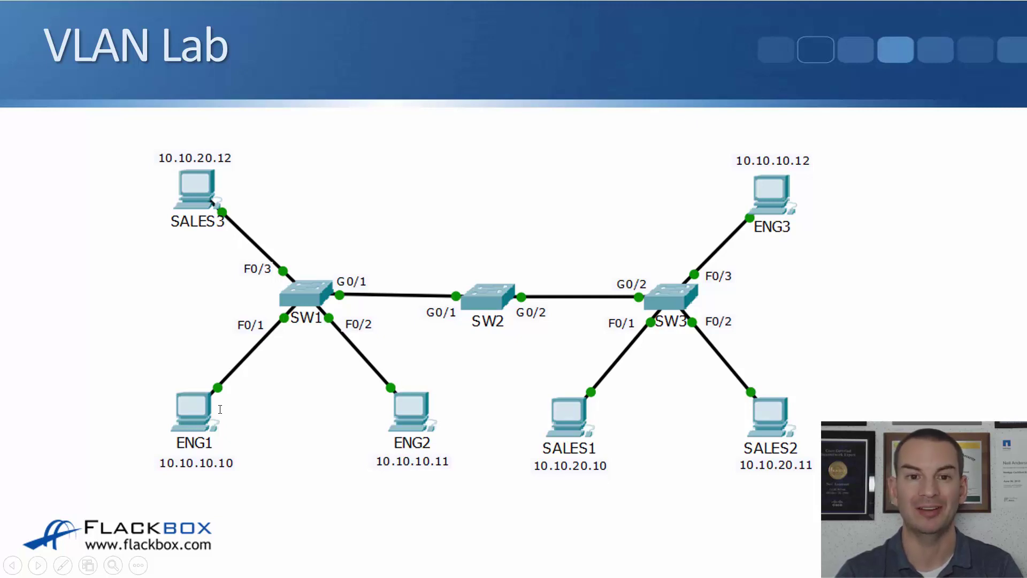
pyautogui.hotkey('alt', 'Tab')
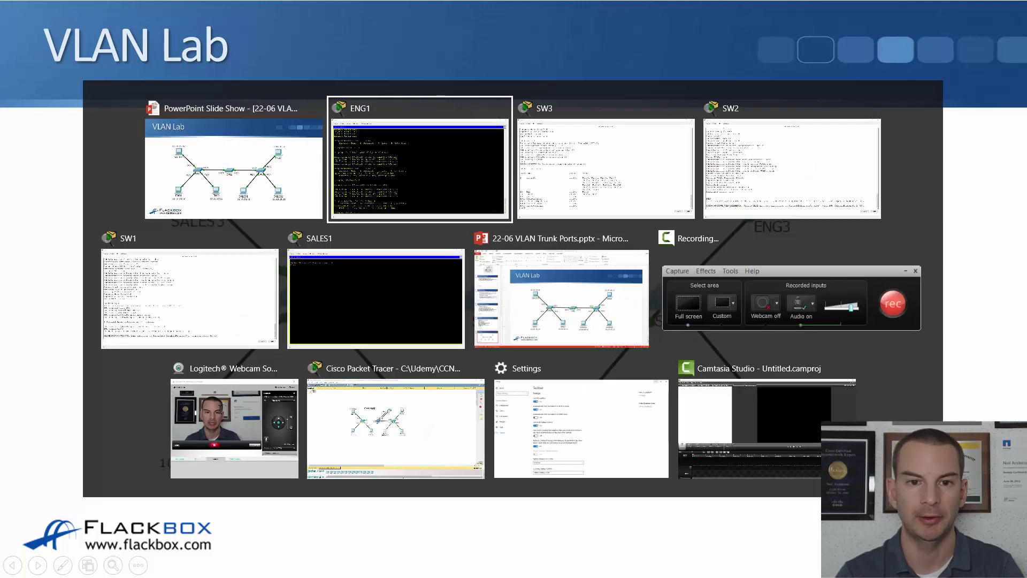
pyautogui.press('Return')
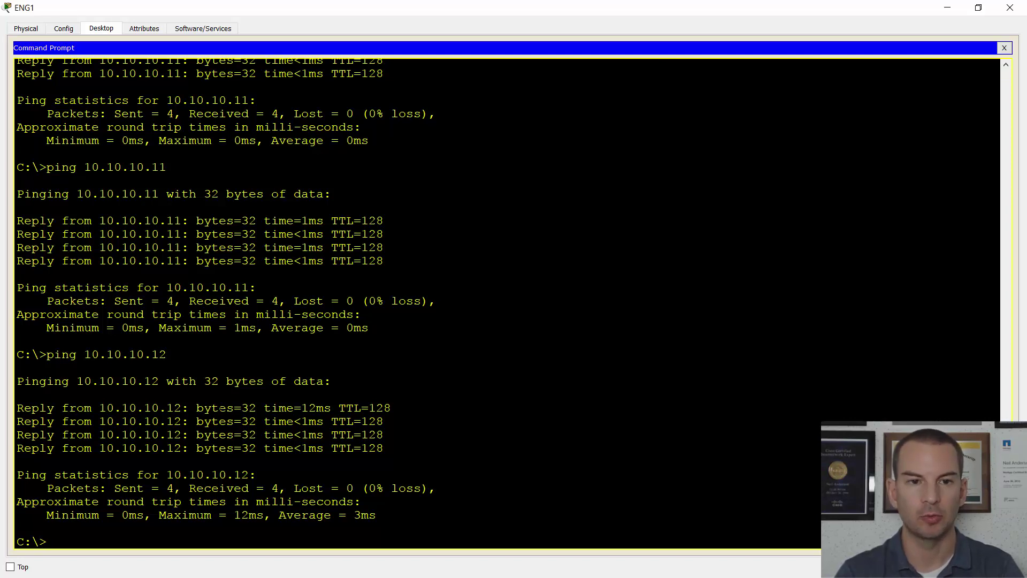
# Switch to SALES1's command prompt, review the Sales PCs on the PowerPoint VLAN Lab slide, and ping SALES3 at 10.10.20.12 from SALES1.
pyautogui.hotkey('alt', 'Tab')
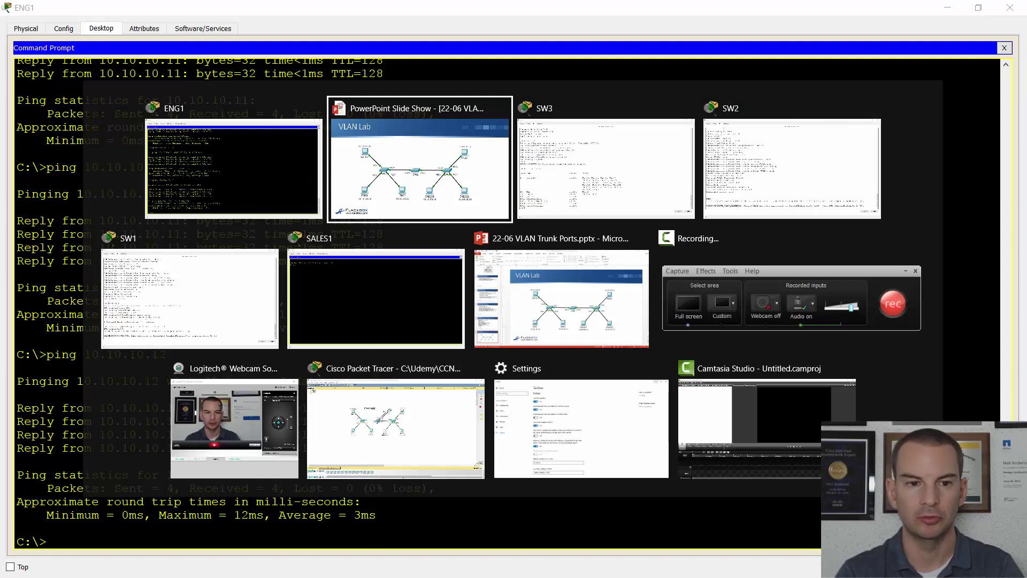
pyautogui.hotkey('alt', 'Tab')
pyautogui.hotkey('alt', 'Tab')
pyautogui.hotkey('alt', 'Tab')
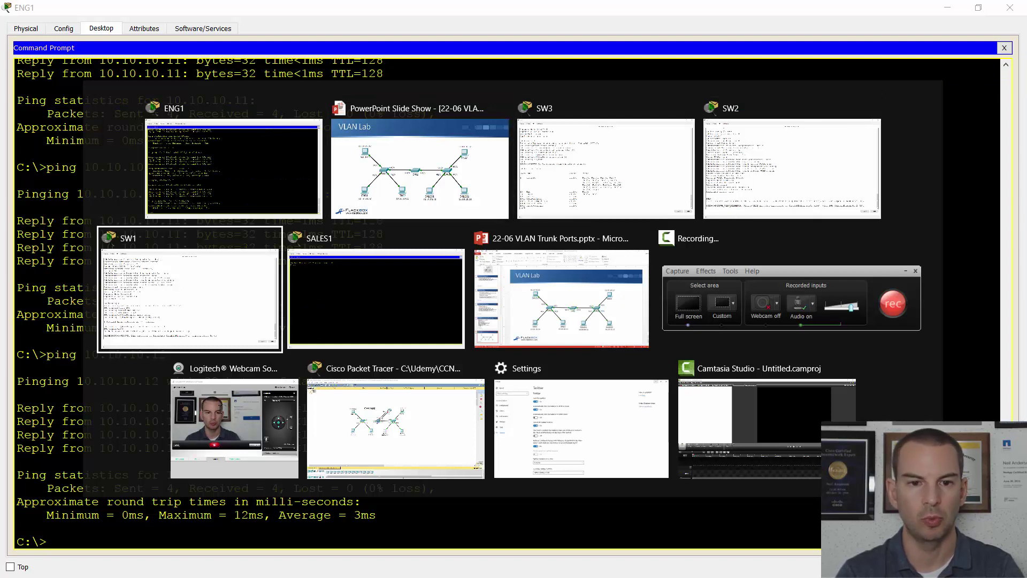
pyautogui.hotkey('alt', 'Tab')
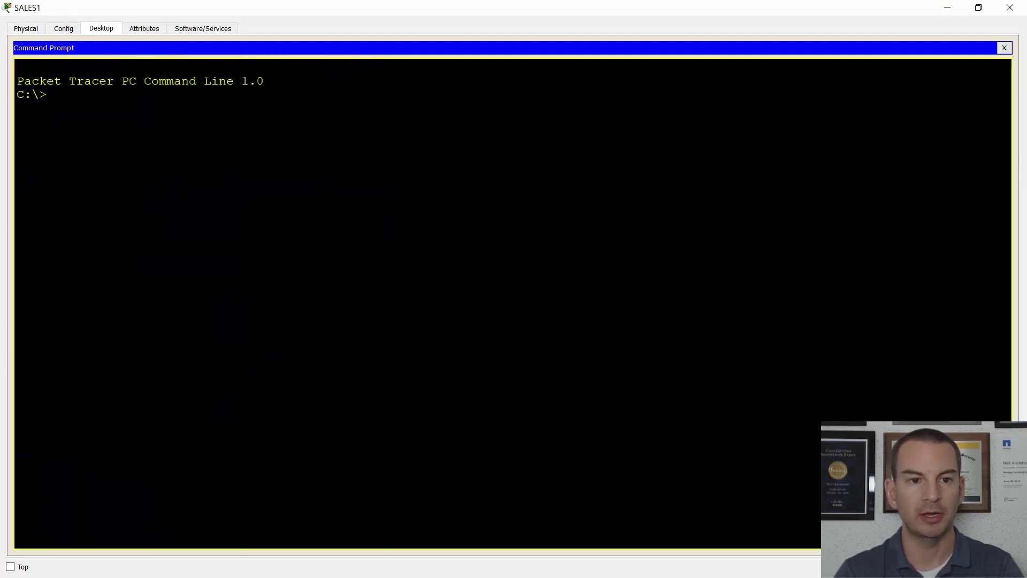
pyautogui.hotkey('alt', 'Tab')
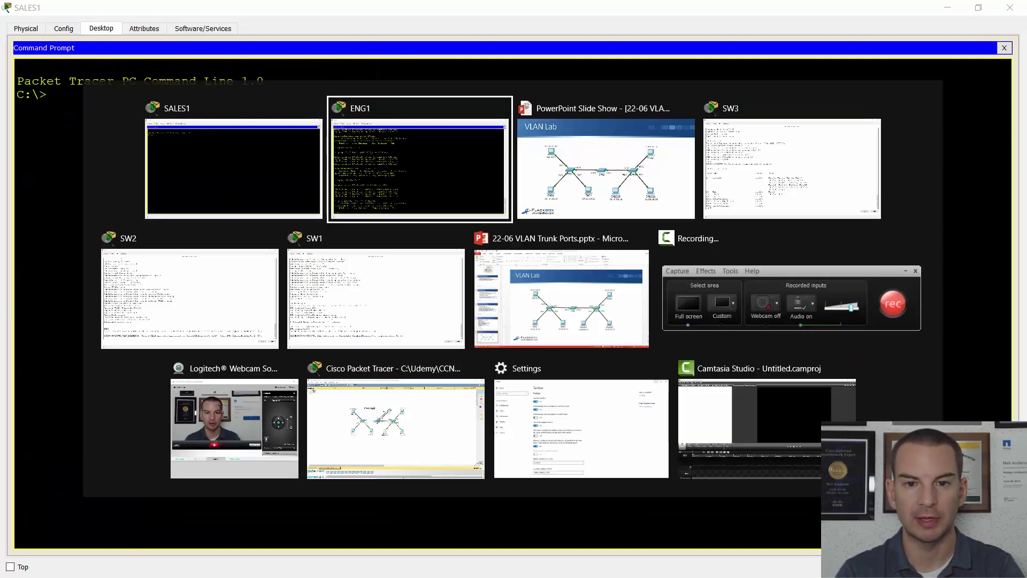
pyautogui.hotkey('alt', 'Tab')
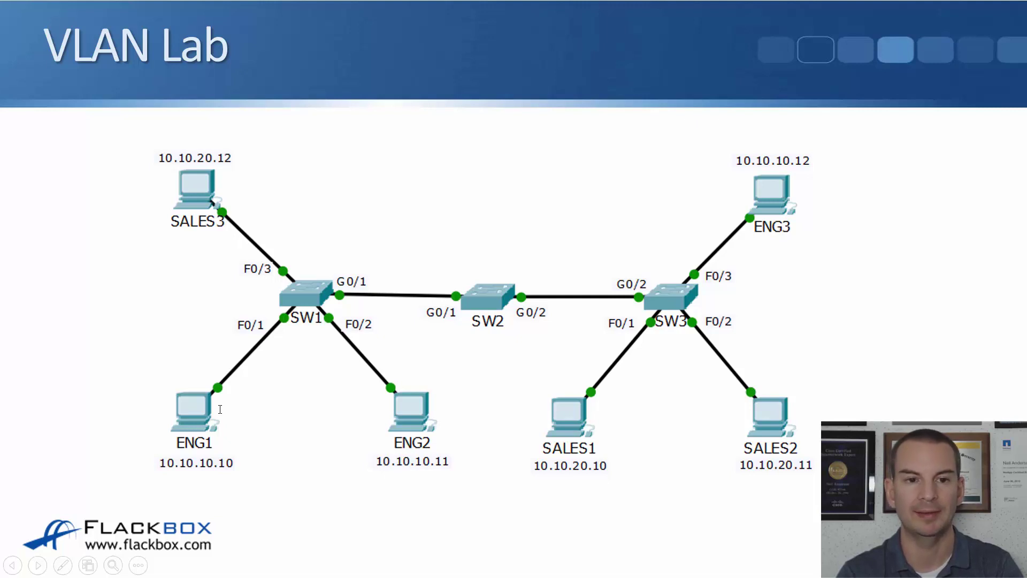
pyautogui.hotkey('alt', 'Tab')
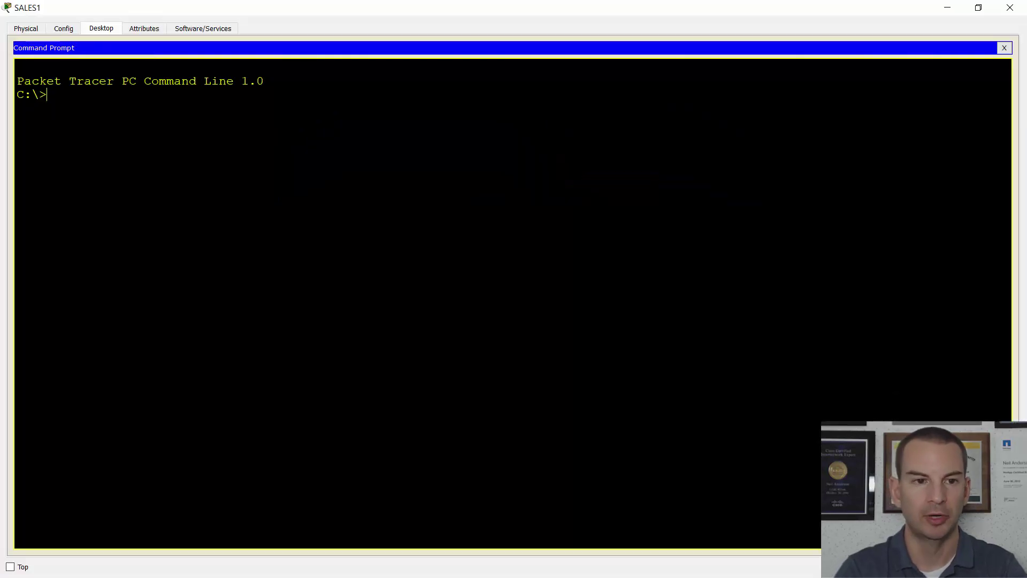
pyautogui.write('ping 10.10')
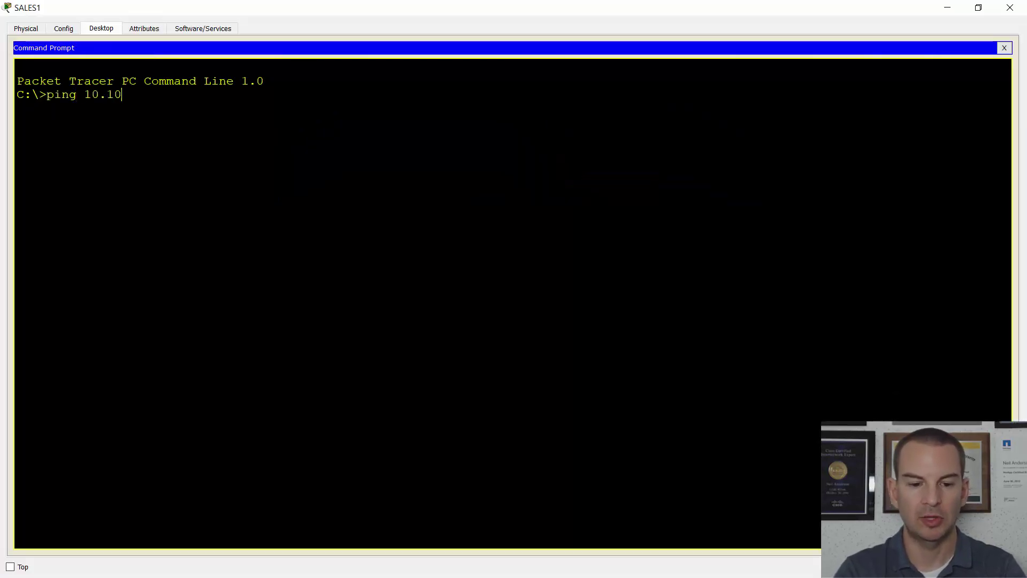
pyautogui.write('.20.12')
pyautogui.press('Return')
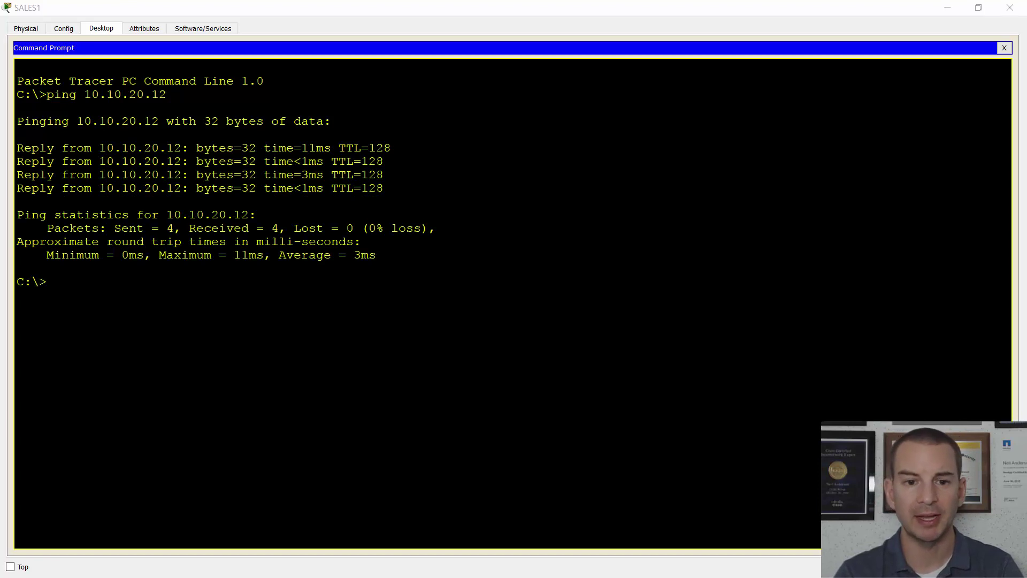
# Review the PowerPoint VLAN Lab slide, return to ENG1's command prompt, and test cross-VLAN connectivity to SALES2 with "ping 10.10.20.11".
pyautogui.hotkey('alt', 'Tab')
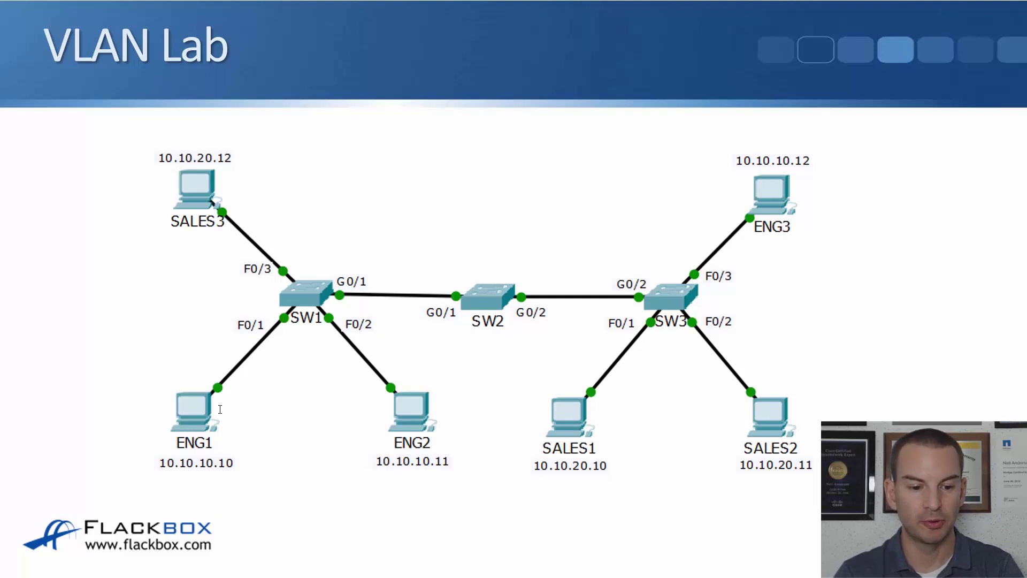
pyautogui.hotkey('alt', 'Tab')
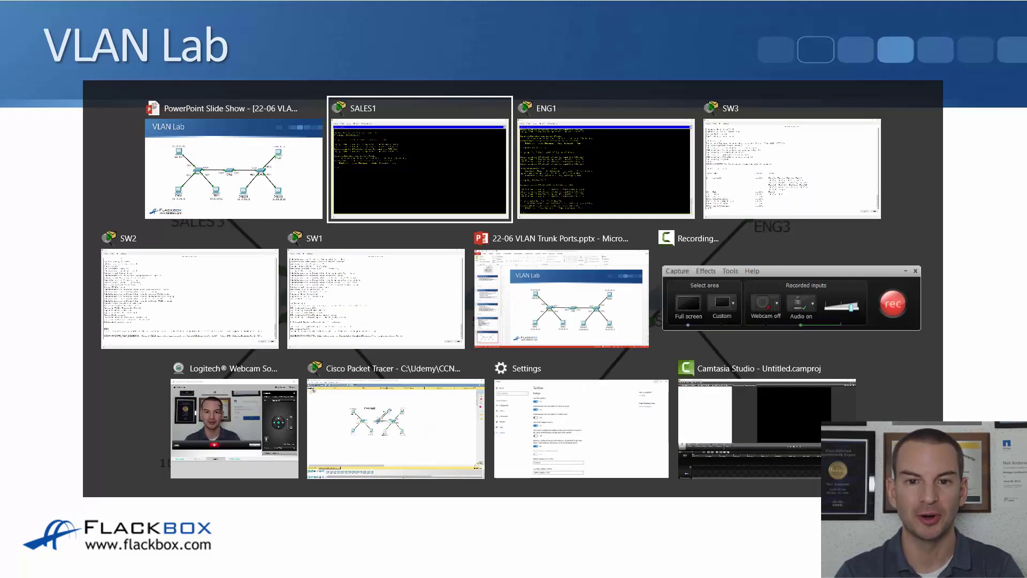
pyautogui.hotkey('alt', 'Tab')
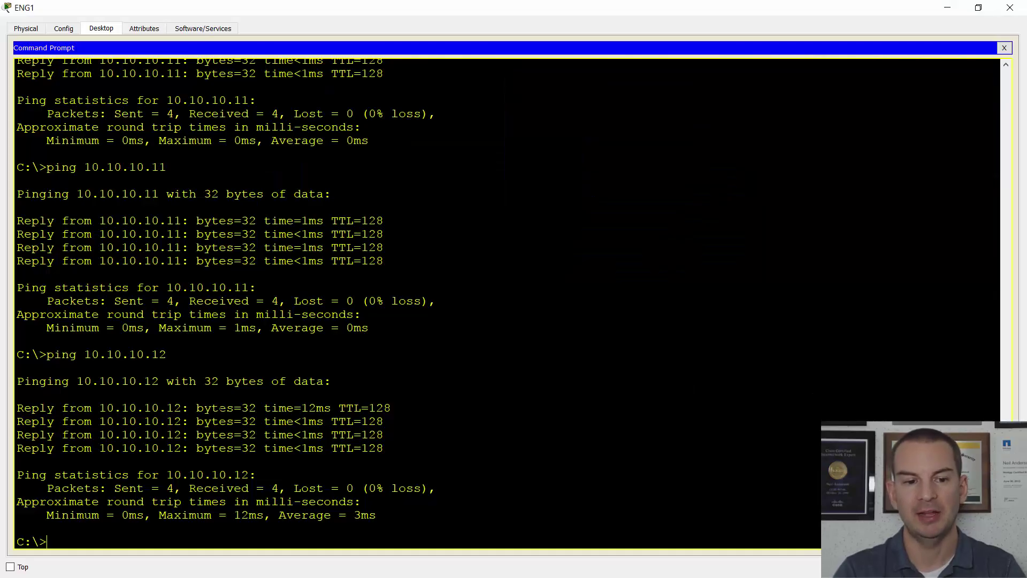
pyautogui.write('ping 10')
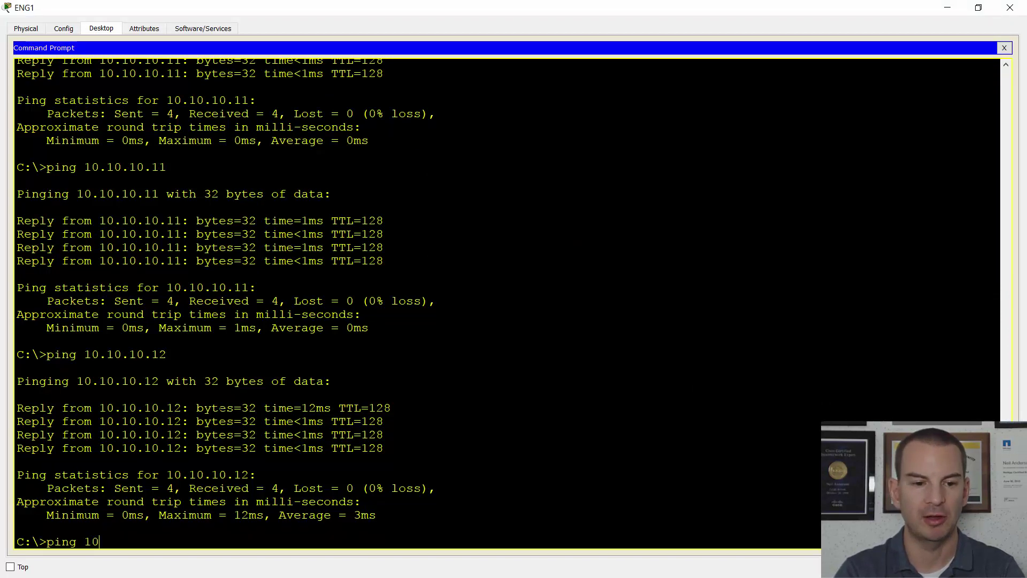
pyautogui.write('.10.20.11')
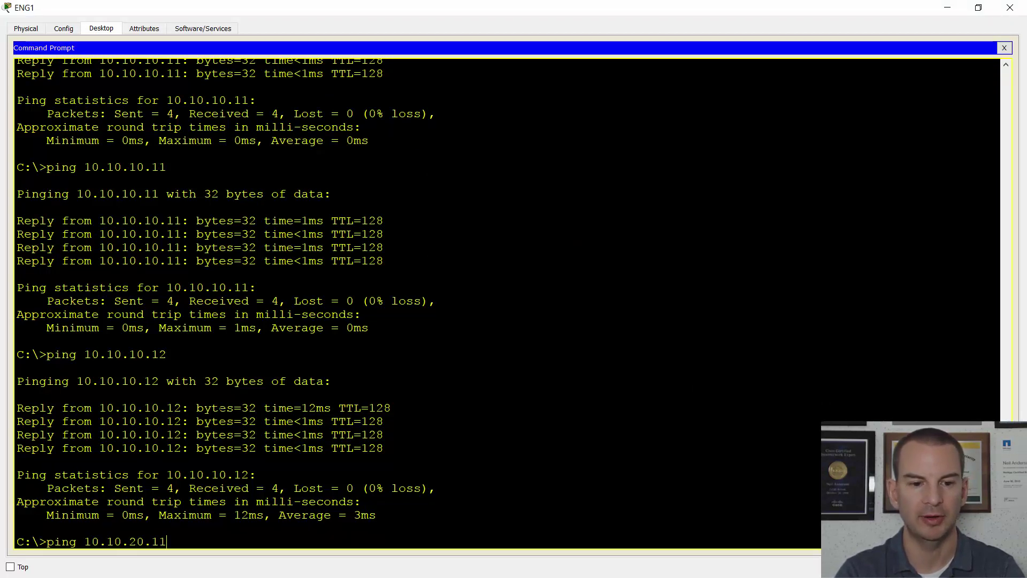
pyautogui.press('Return')
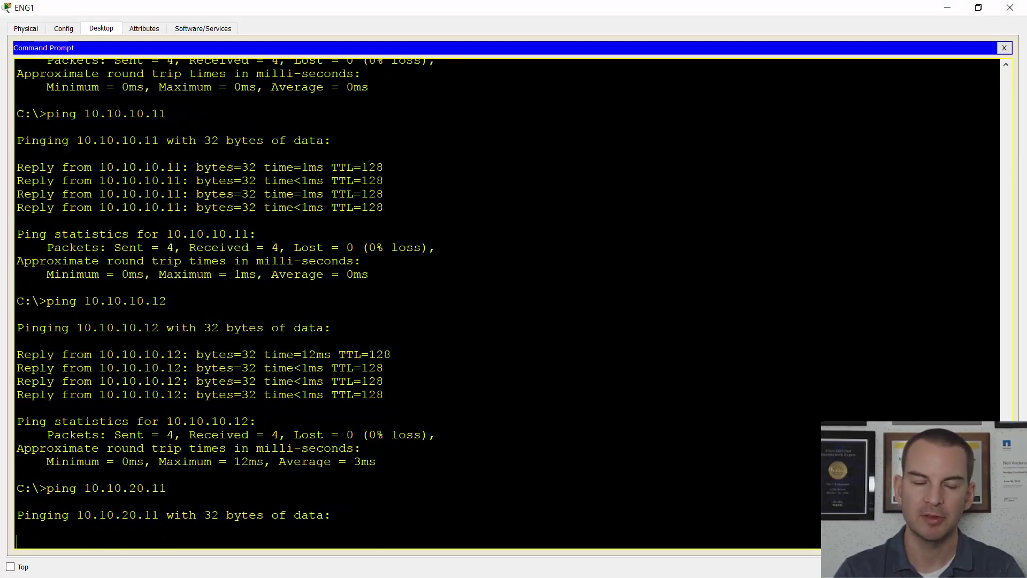